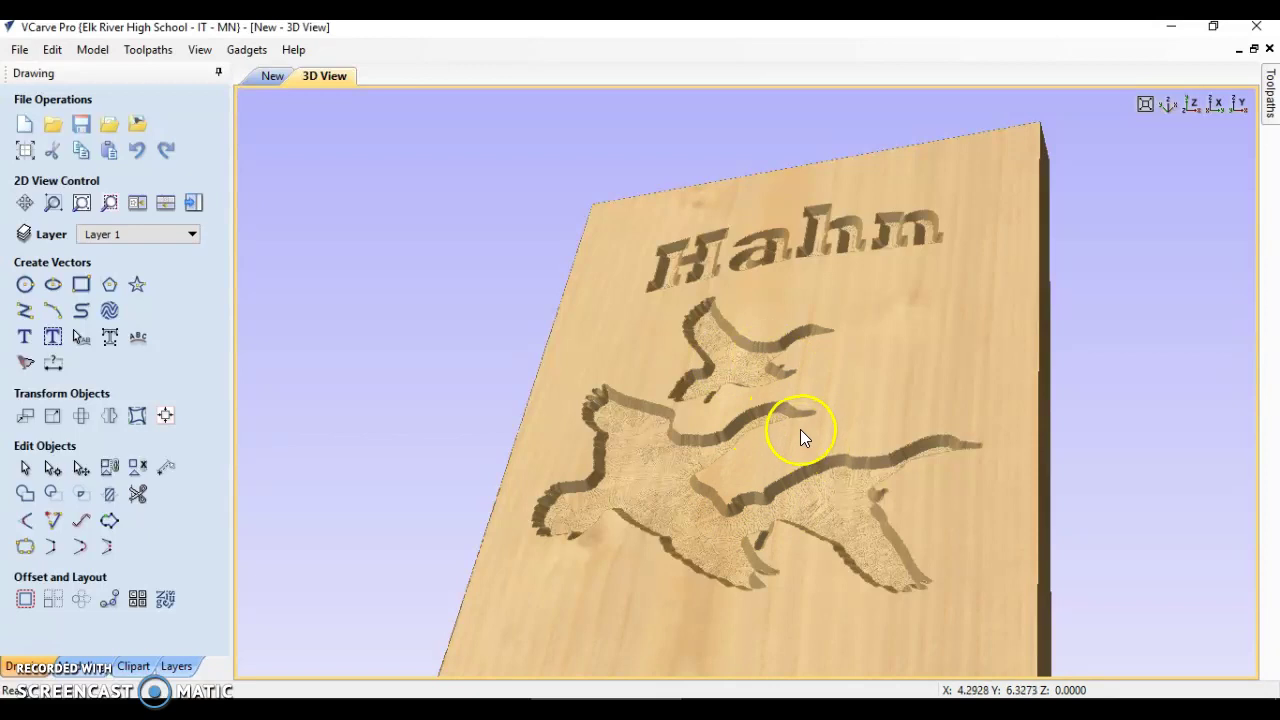
# Close the finished Hahn door-panel job and decline to save changes.
pyautogui.click(1269, 48)
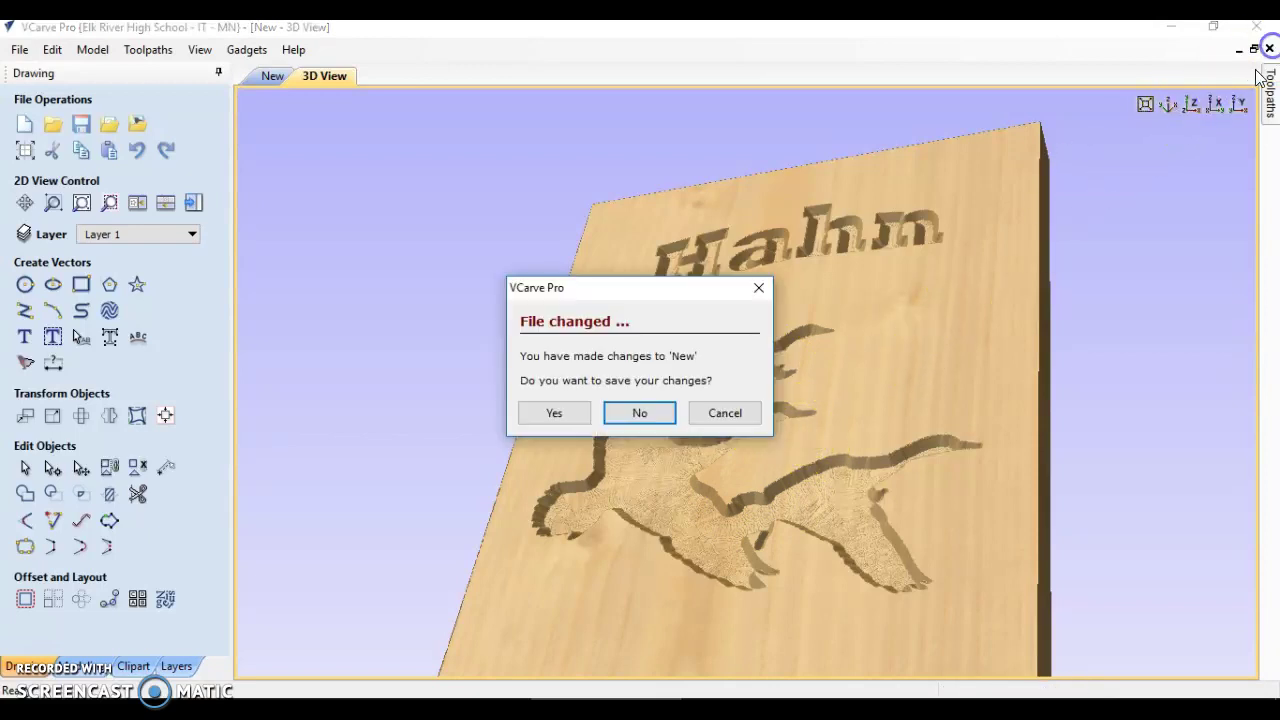
pyautogui.click(647, 413)
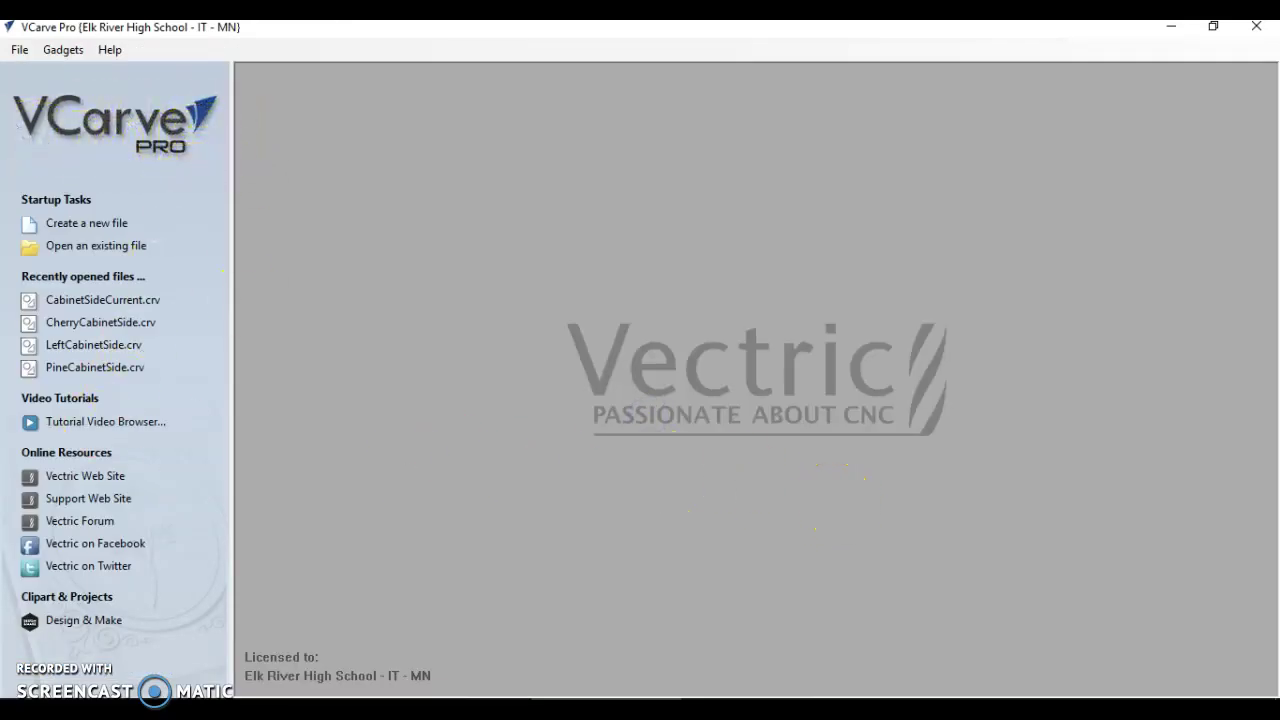
pyautogui.press('super')
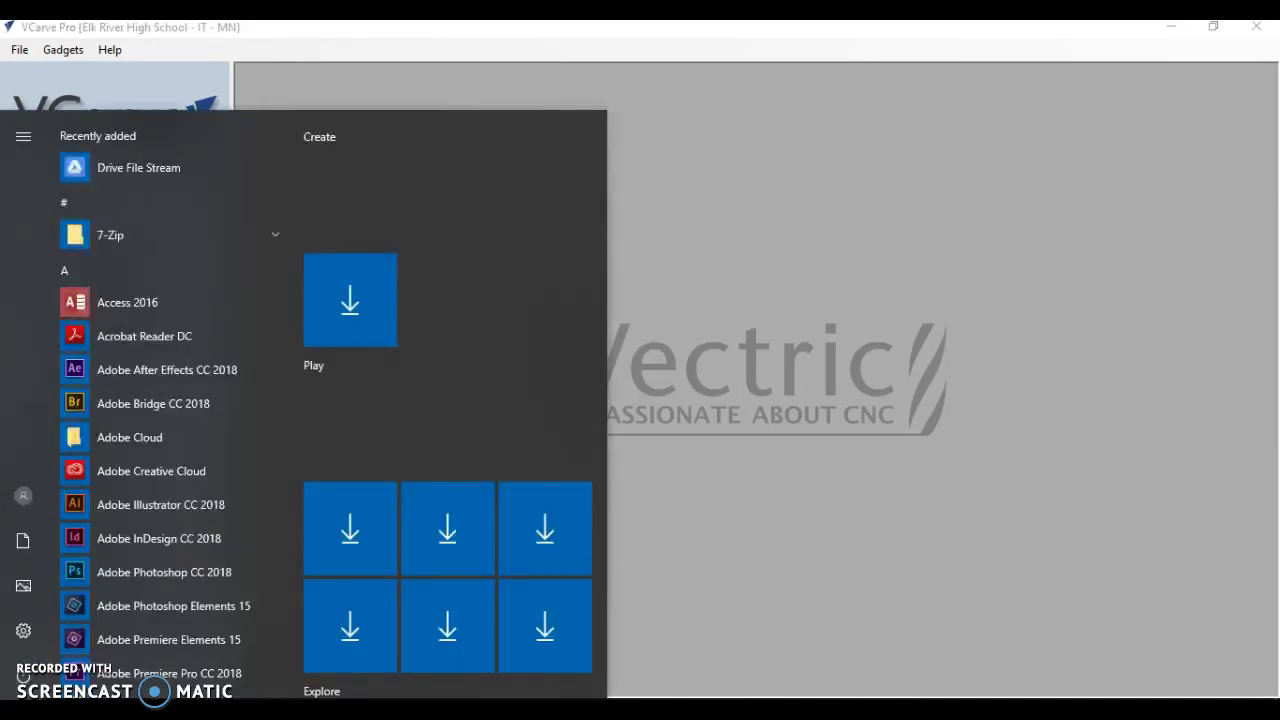
pyautogui.write('v')
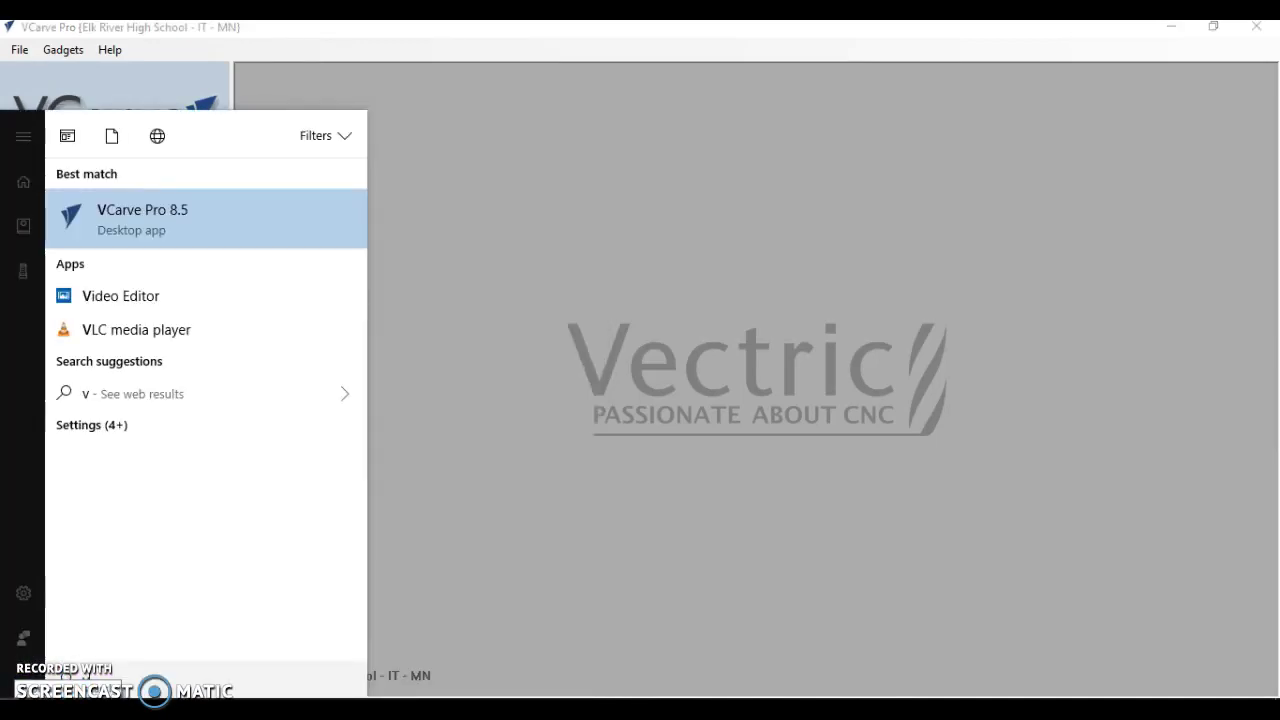
pyautogui.write('c')
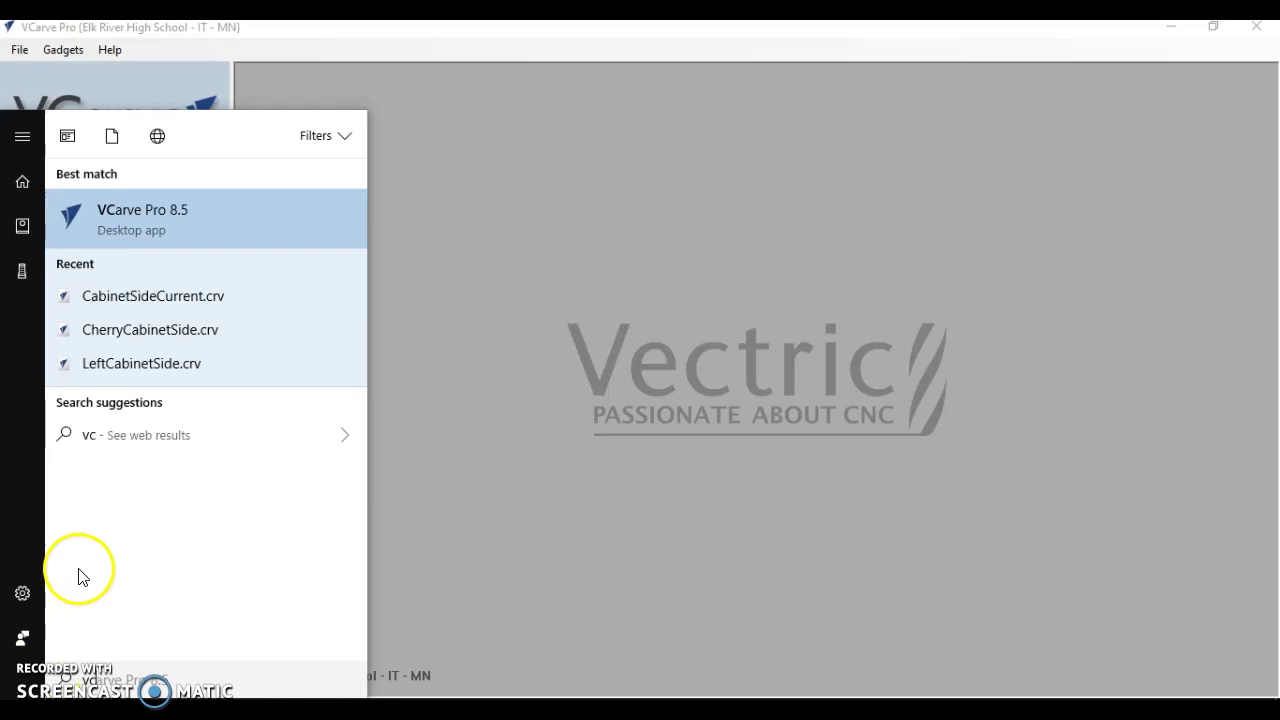
pyautogui.click(195, 218)
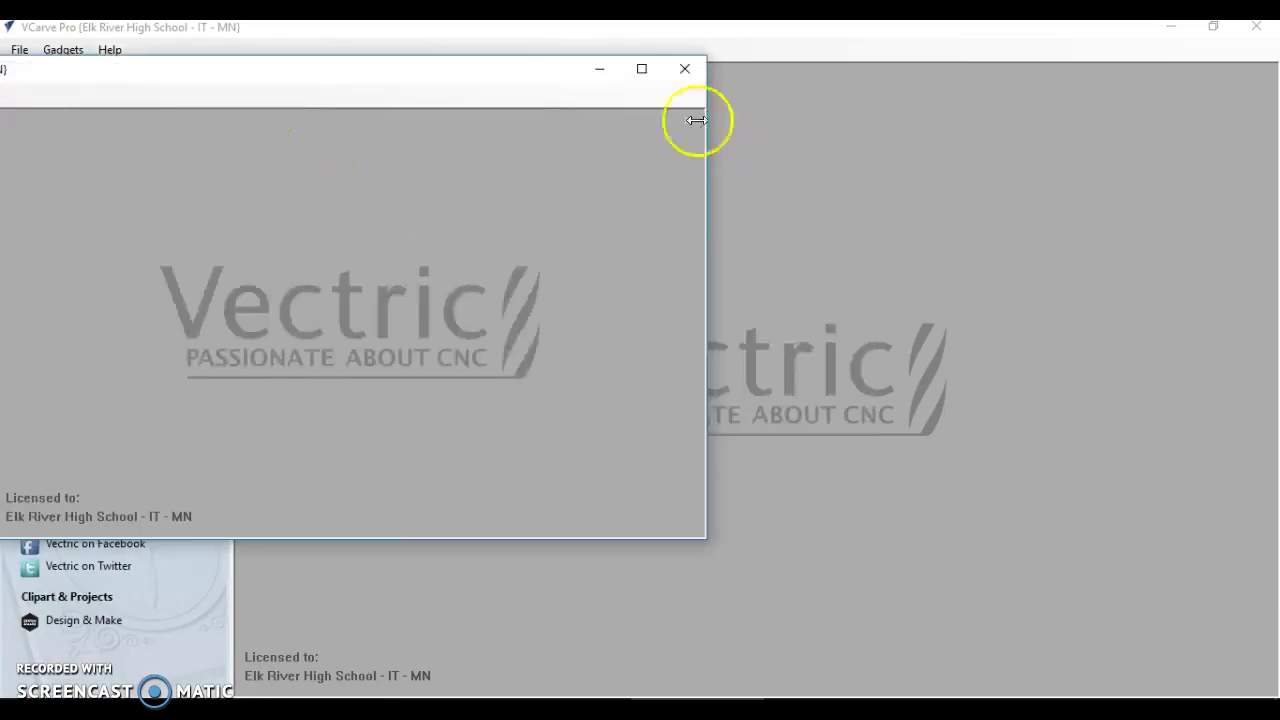
pyautogui.click(686, 70)
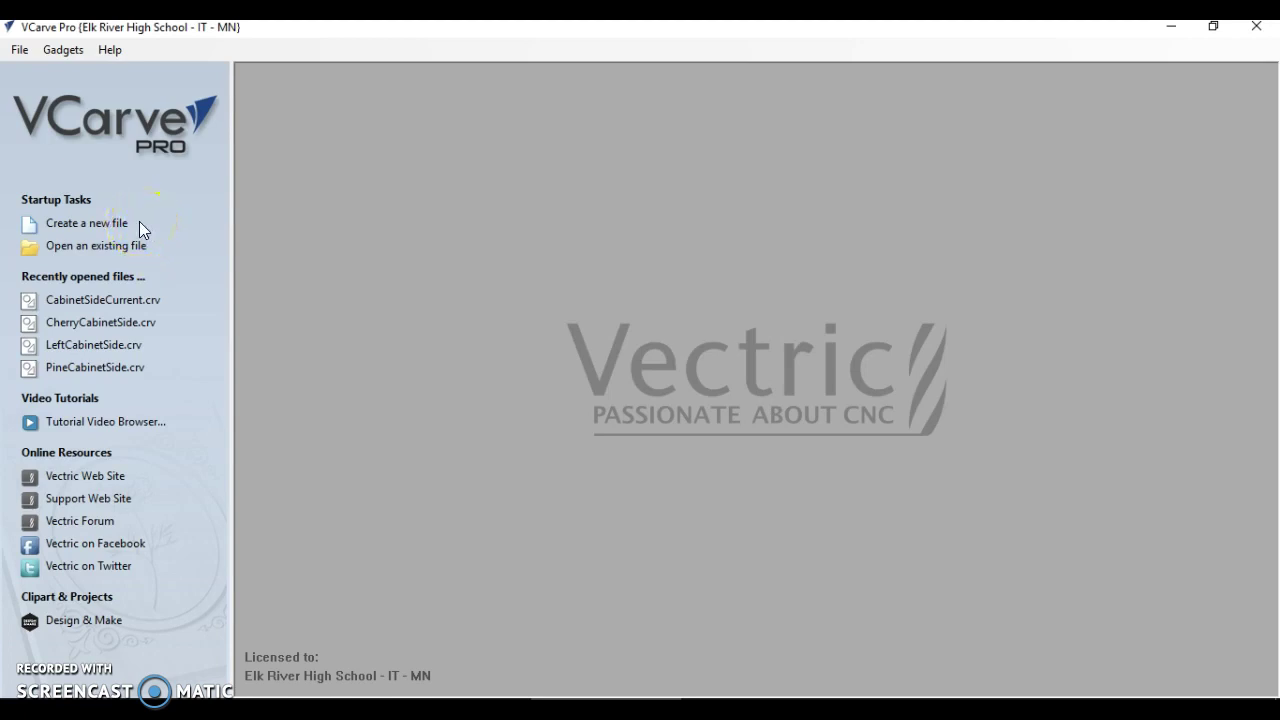
# Start a new blank job and check the Door sheet's 13 × 7 1/2 dimensions.
pyautogui.click(76, 233)
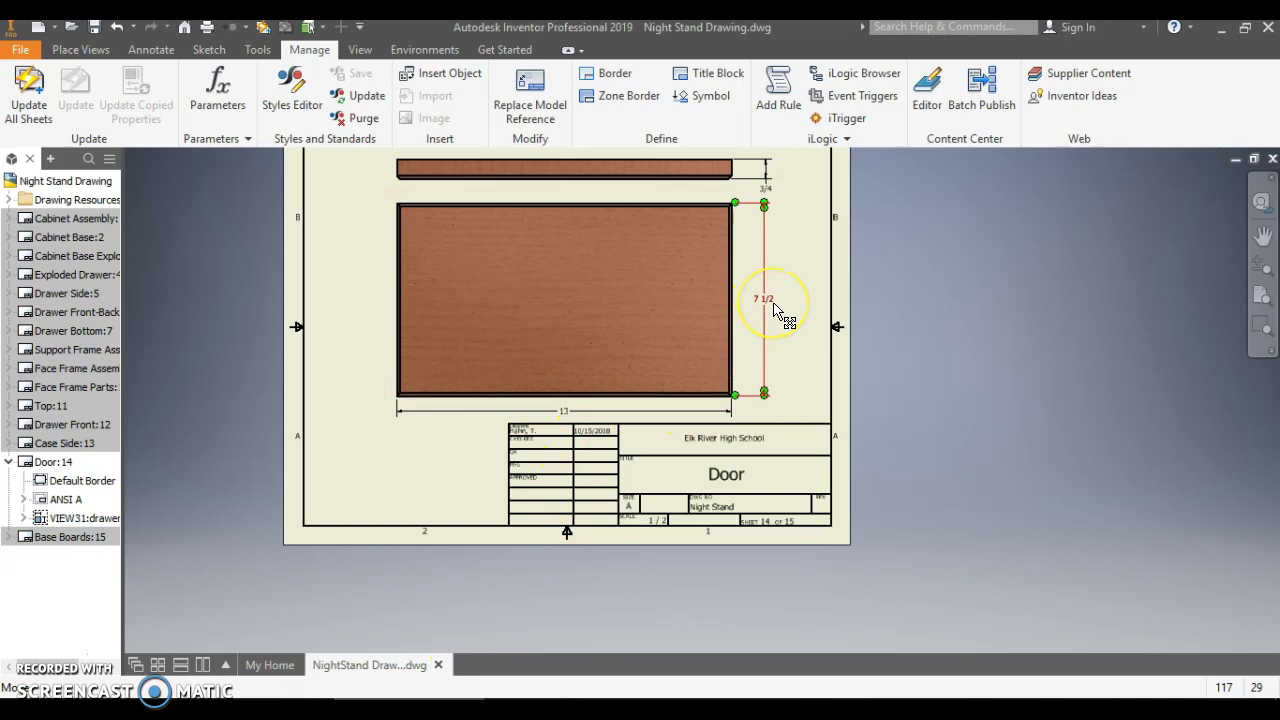
pyautogui.click(559, 399)
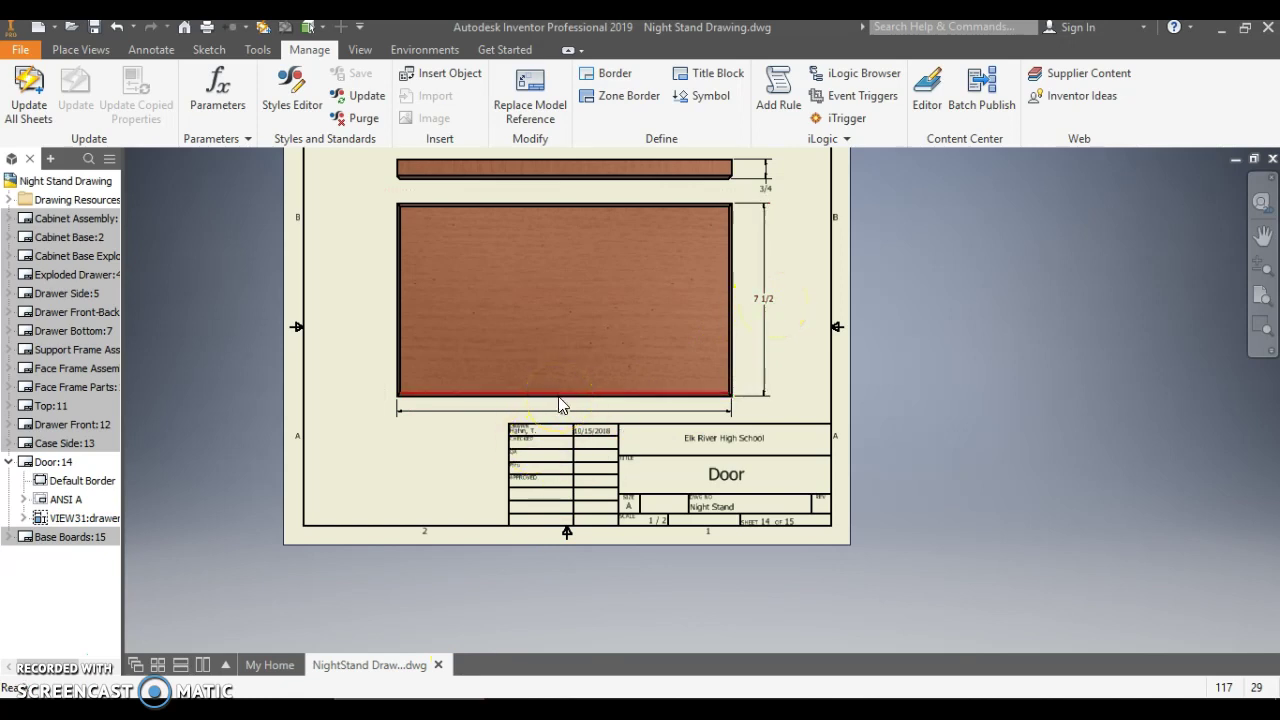
pyautogui.click(517, 328)
pyautogui.click(313, 651)
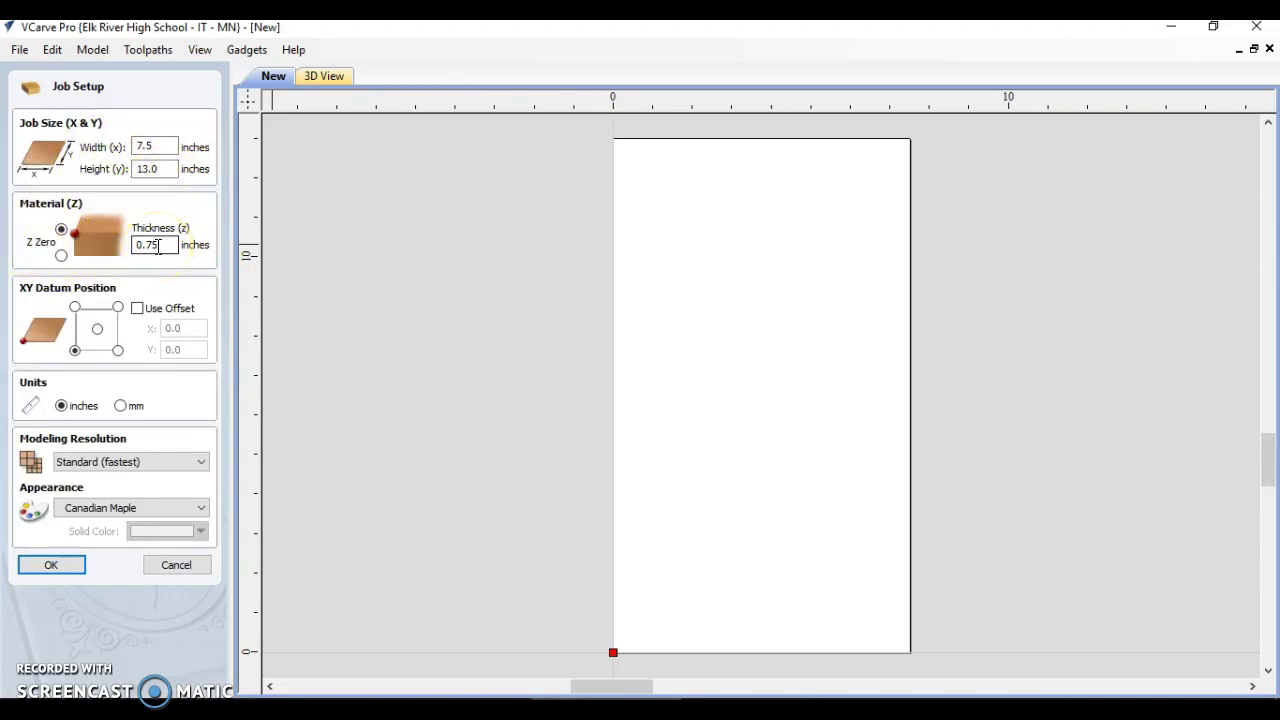
# Set the job to 7.5 × 13 in, 0.75 in thick with Canadian Maple material.
pyautogui.click(160, 246)
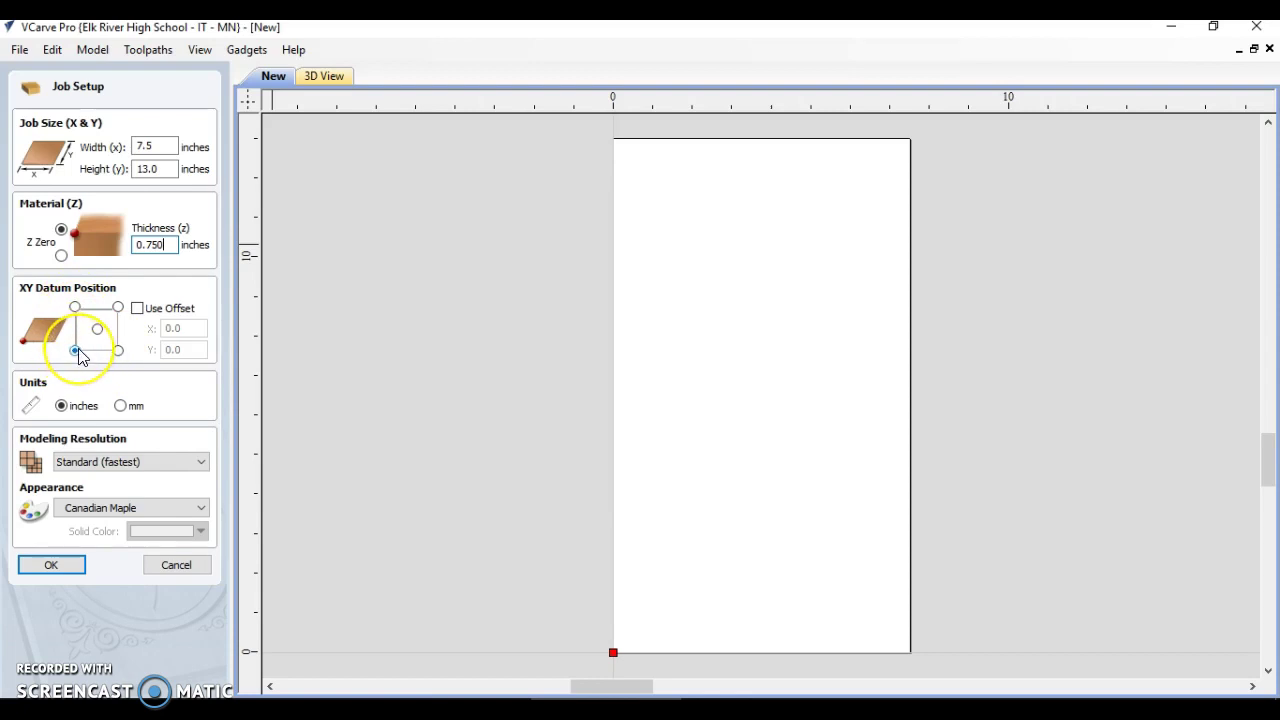
pyautogui.click(73, 572)
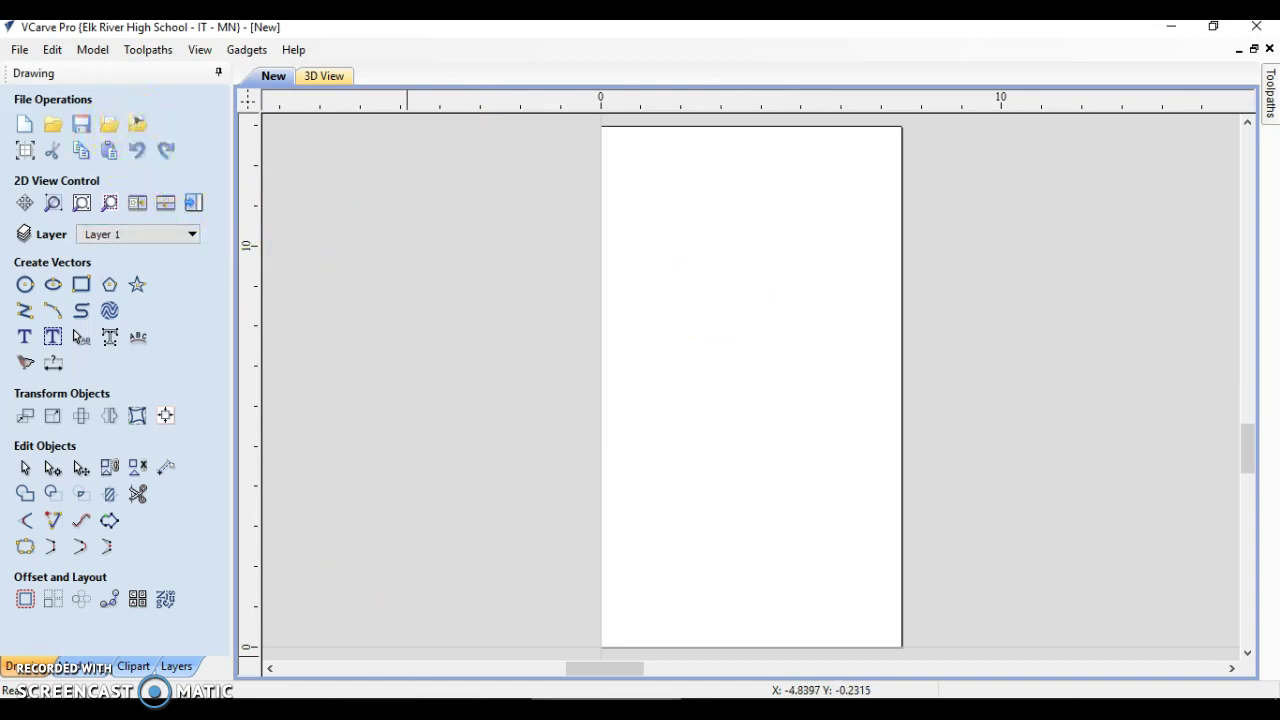
# Switch to Chrome's Google Images results for 'Ducks Silhouette'.
pyautogui.hotkey('alt', 'Tab')
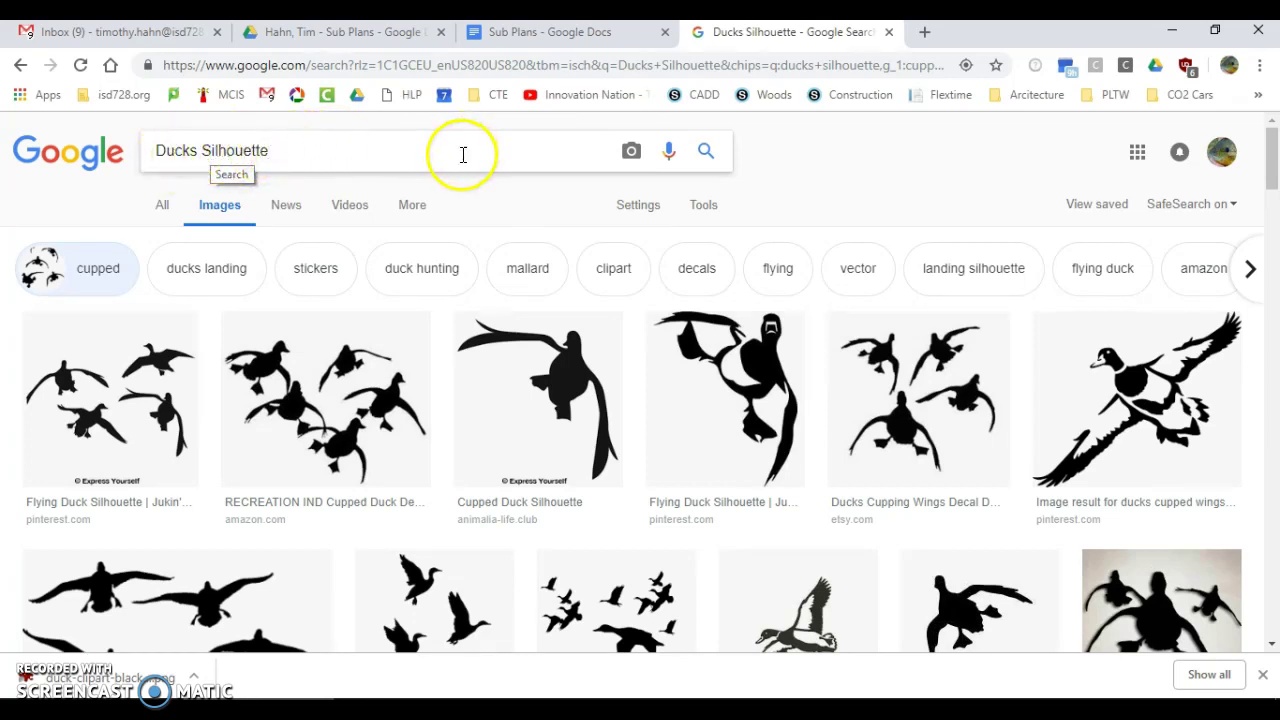
# Preview the flying duck over cattails silhouette and choose 'Save image as...'.
pyautogui.scroll(-1, 448, 185)
pyautogui.scroll(-1, 445, 186)
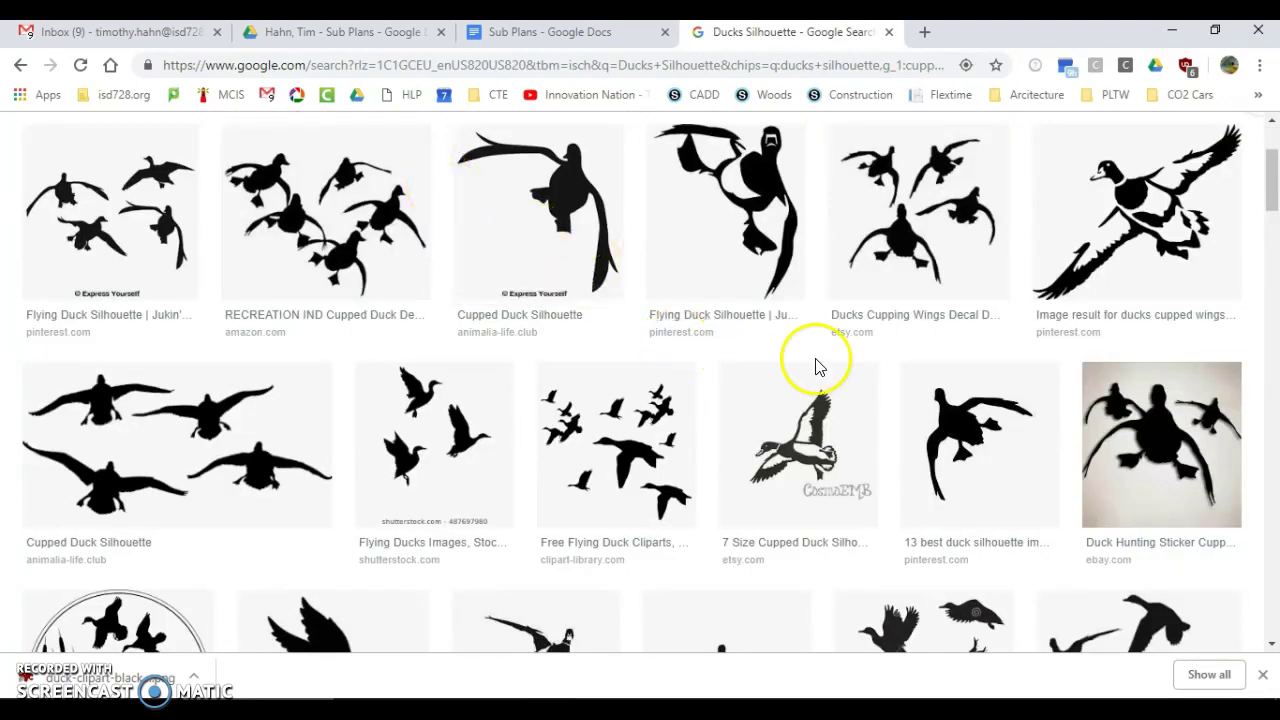
pyautogui.scroll(1, 900, 372)
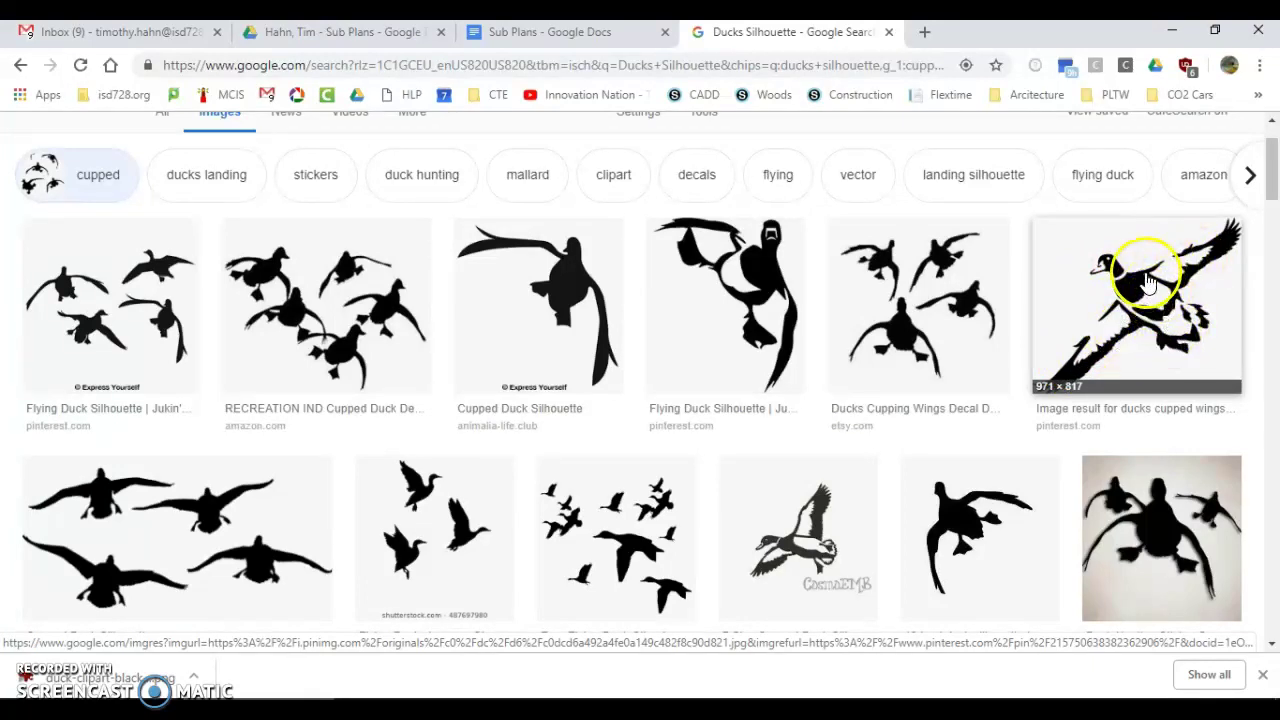
pyautogui.scroll(-1, 405, 455)
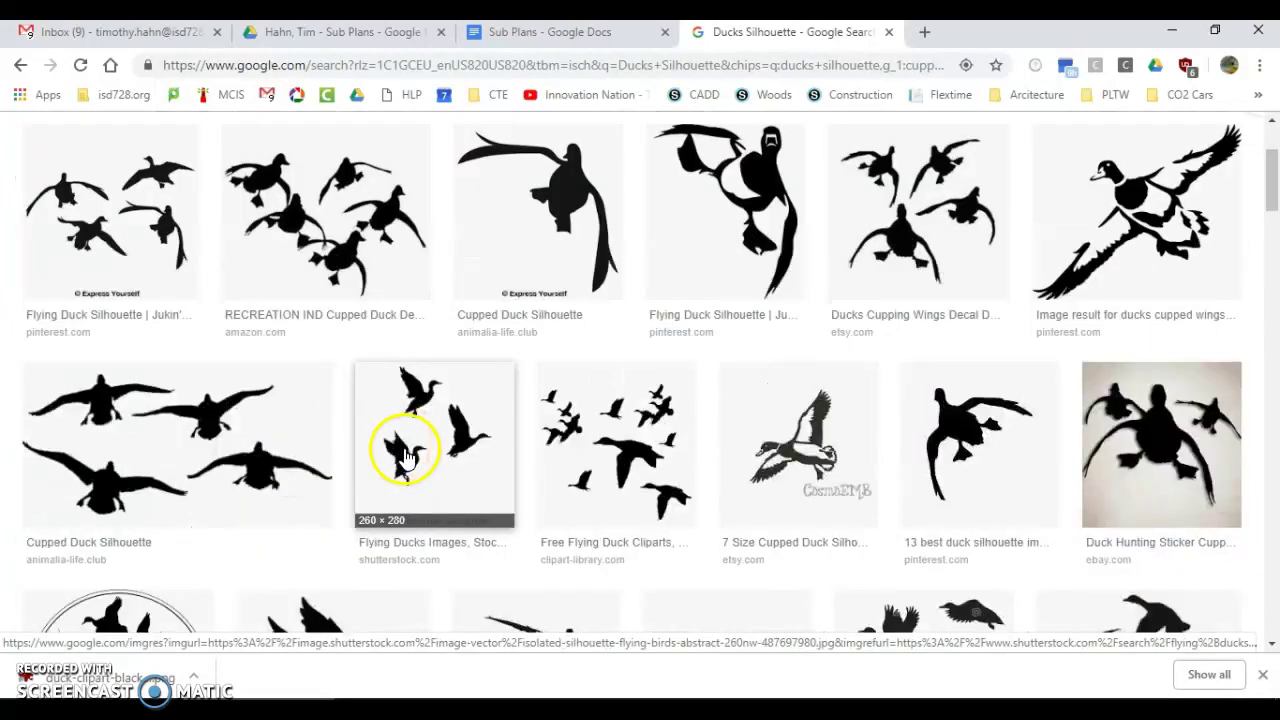
pyautogui.scroll(-1, 586, 429)
pyautogui.scroll(-1, 614, 438)
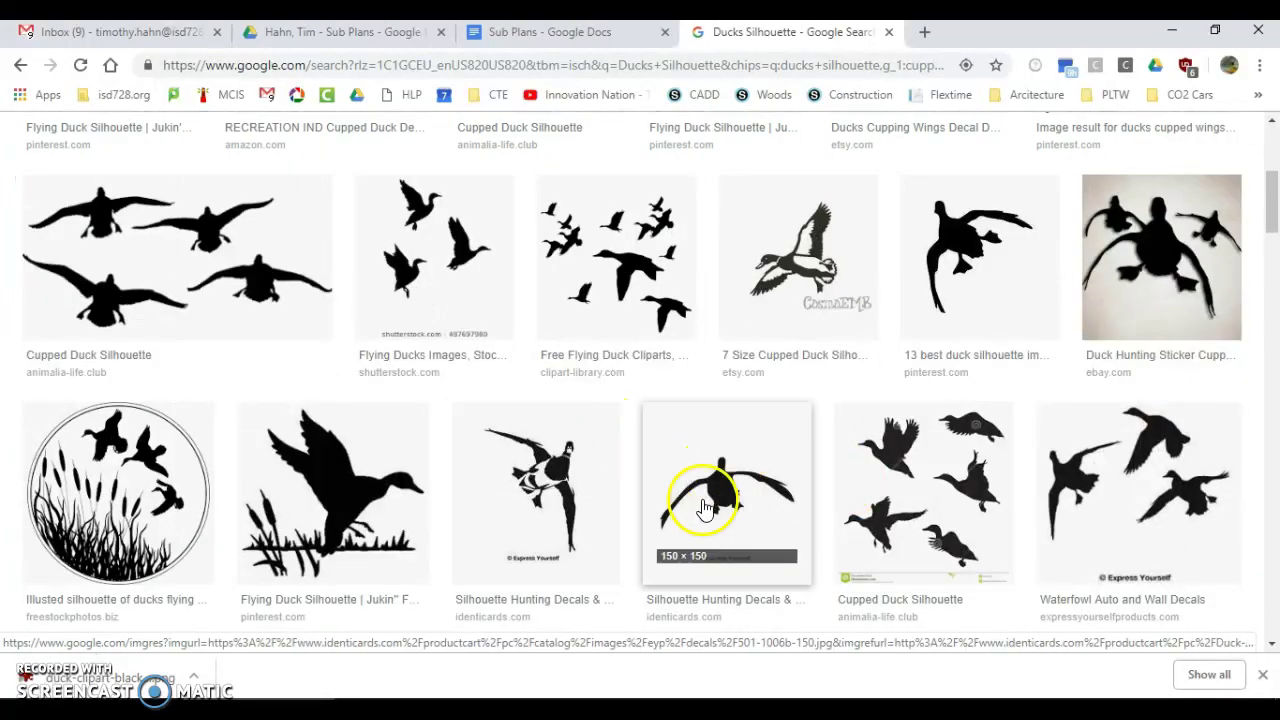
pyautogui.scroll(-1, 320, 509)
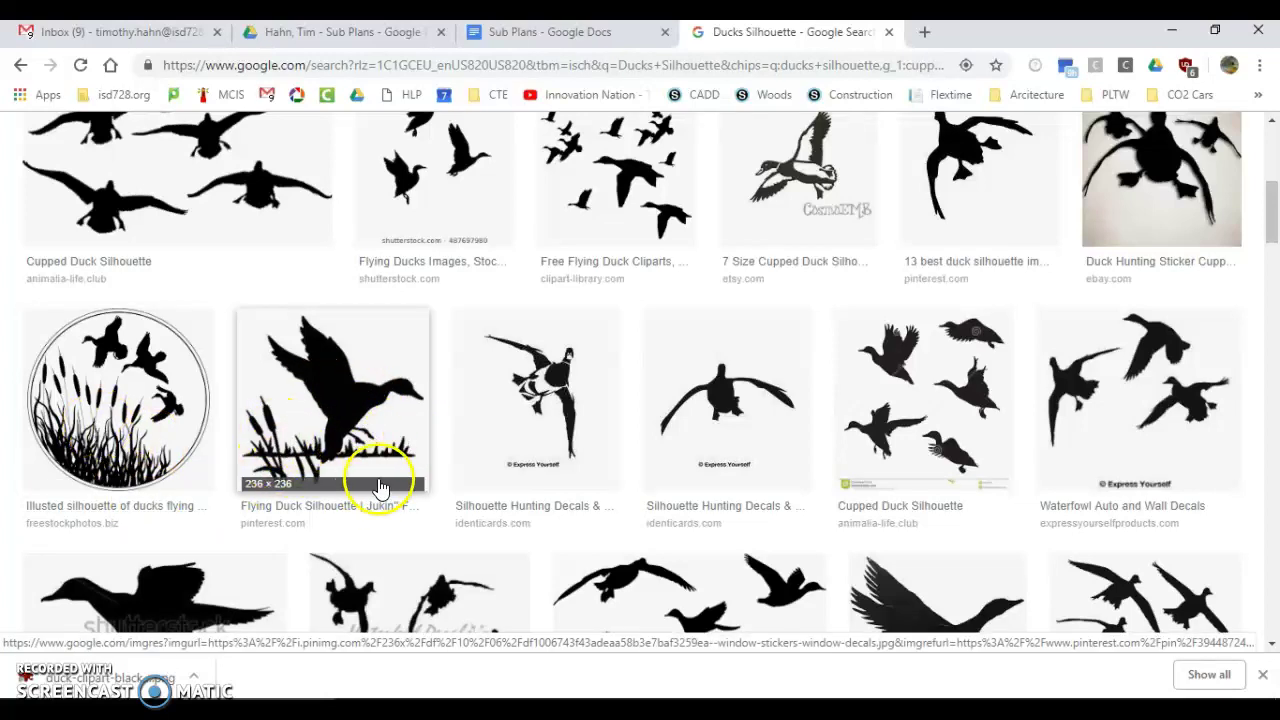
pyautogui.scroll(-1, 371, 408)
pyautogui.scroll(1, 366, 394)
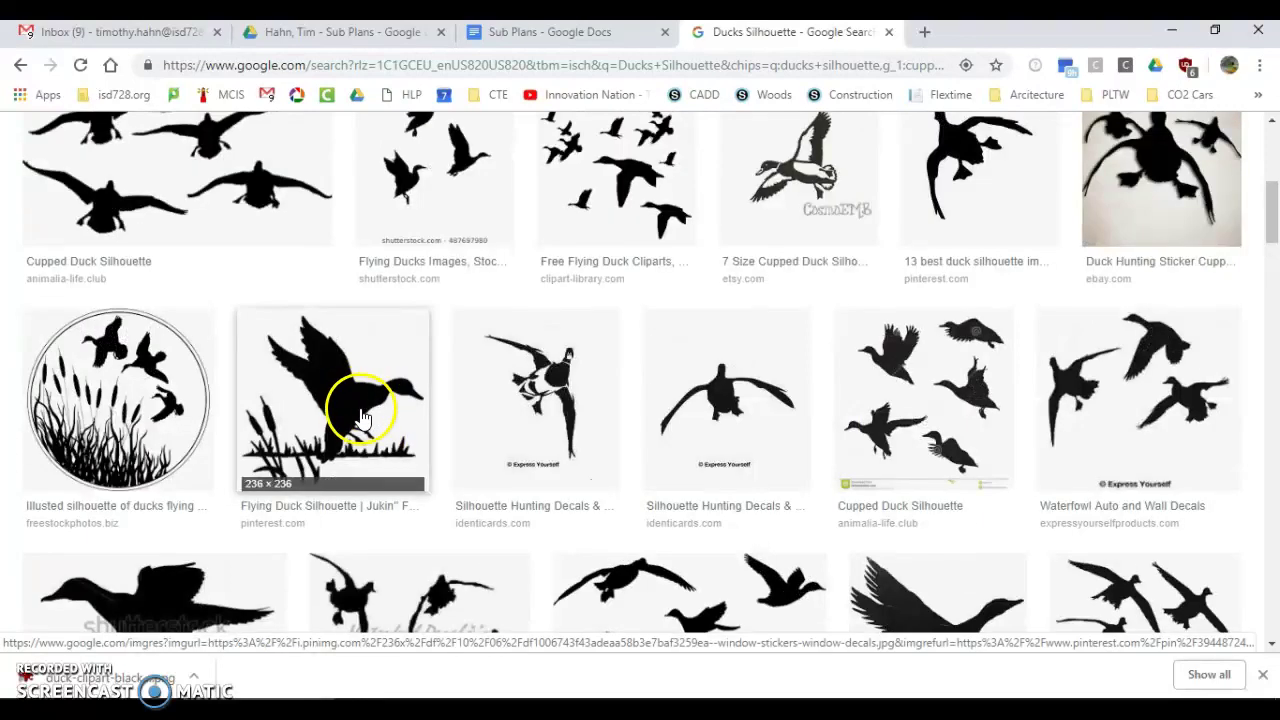
pyautogui.click(362, 416)
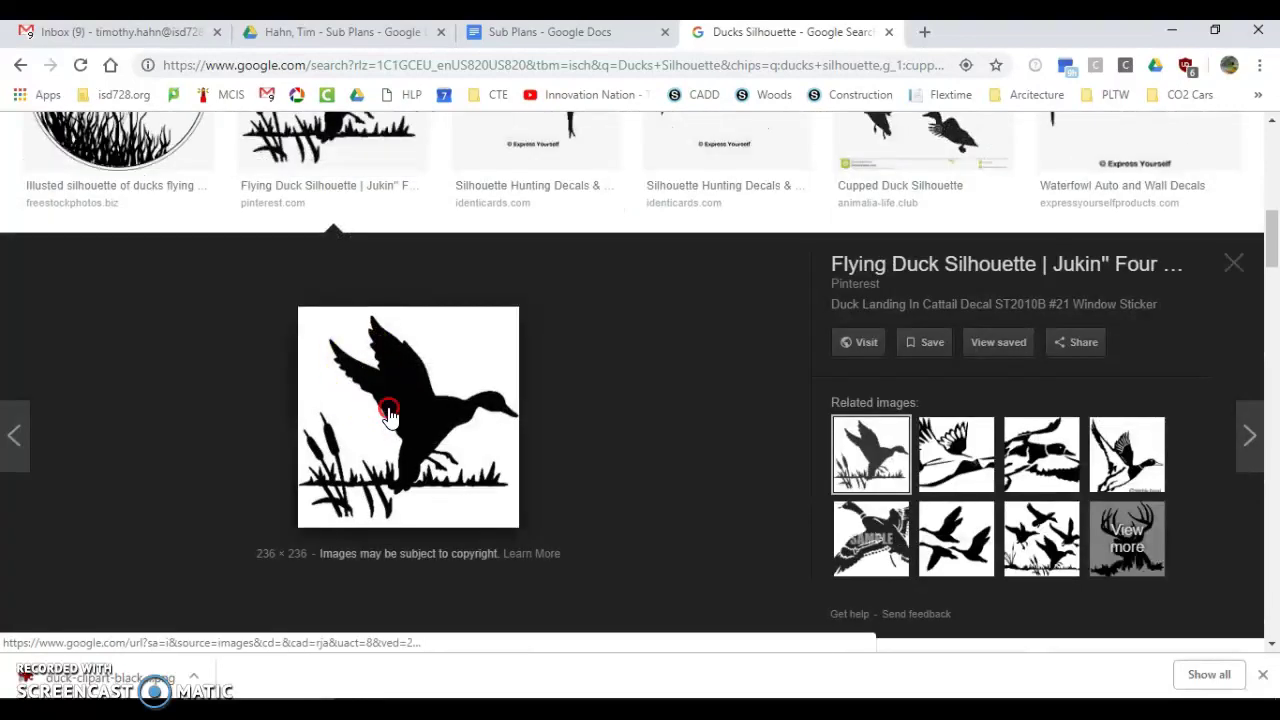
pyautogui.rightClick(388, 413)
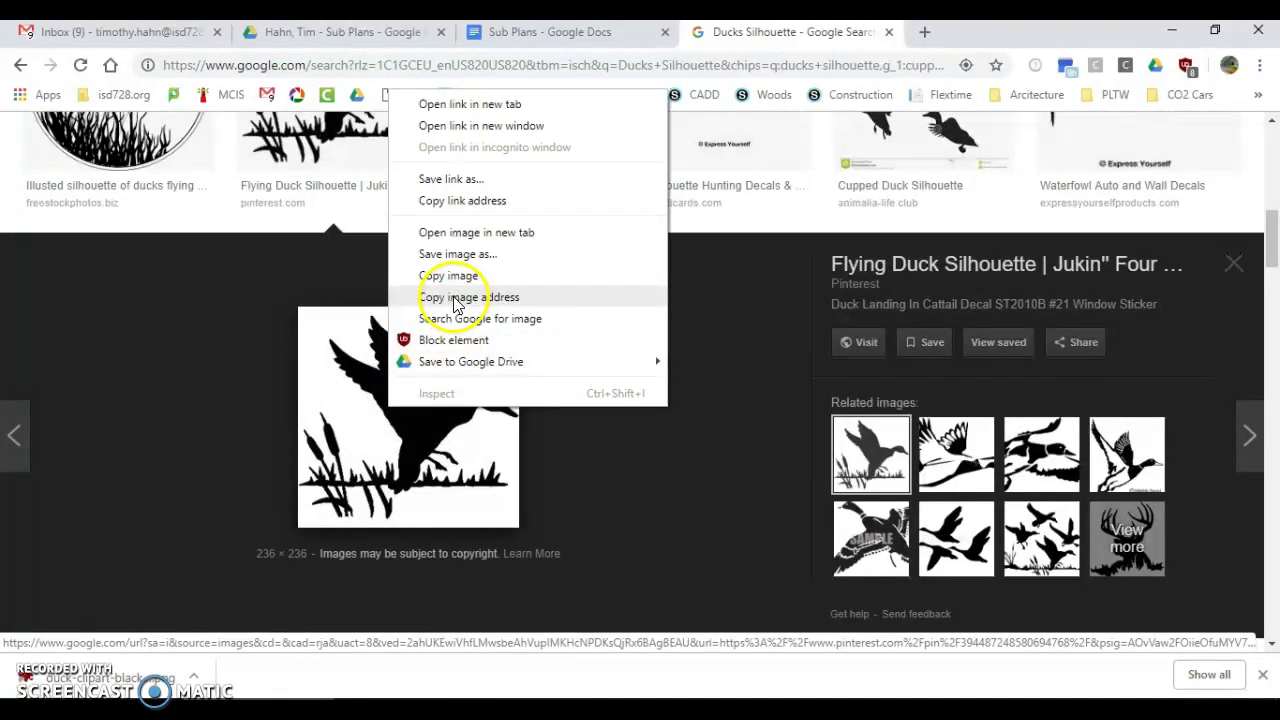
pyautogui.click(457, 256)
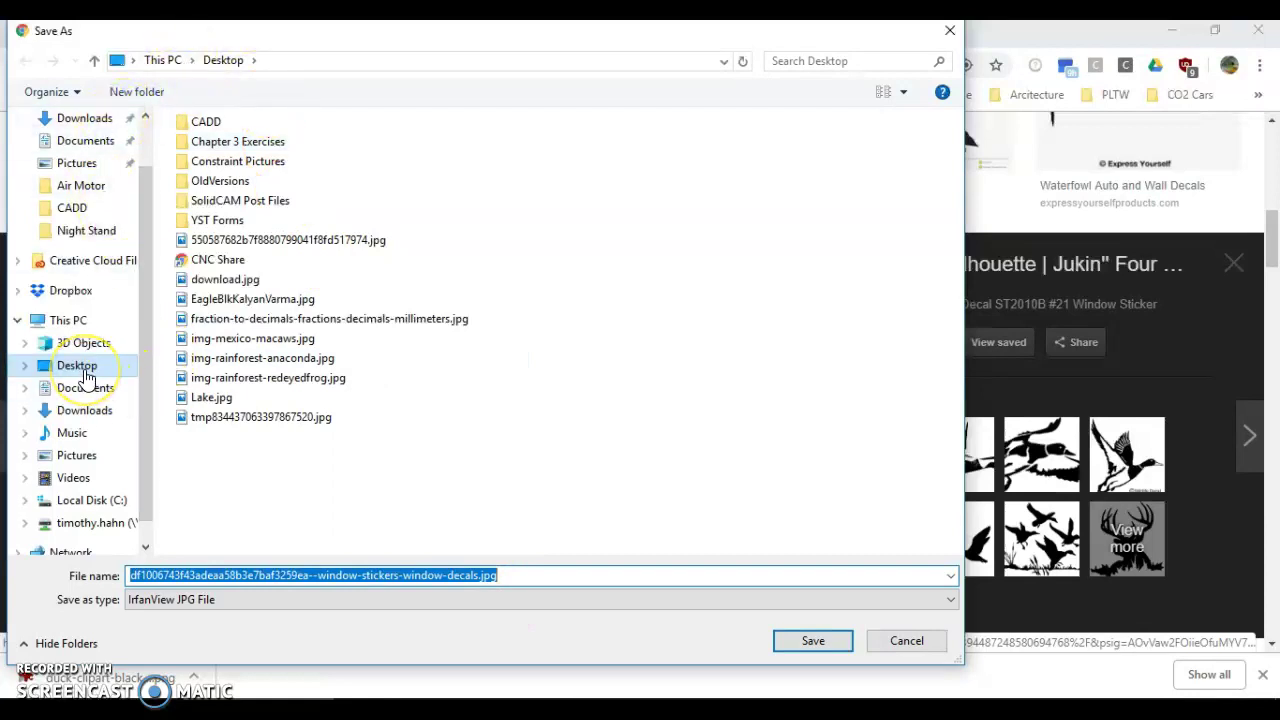
# Save the duck image to the Desktop under the name 'Ducks'.
pyautogui.click(85, 372)
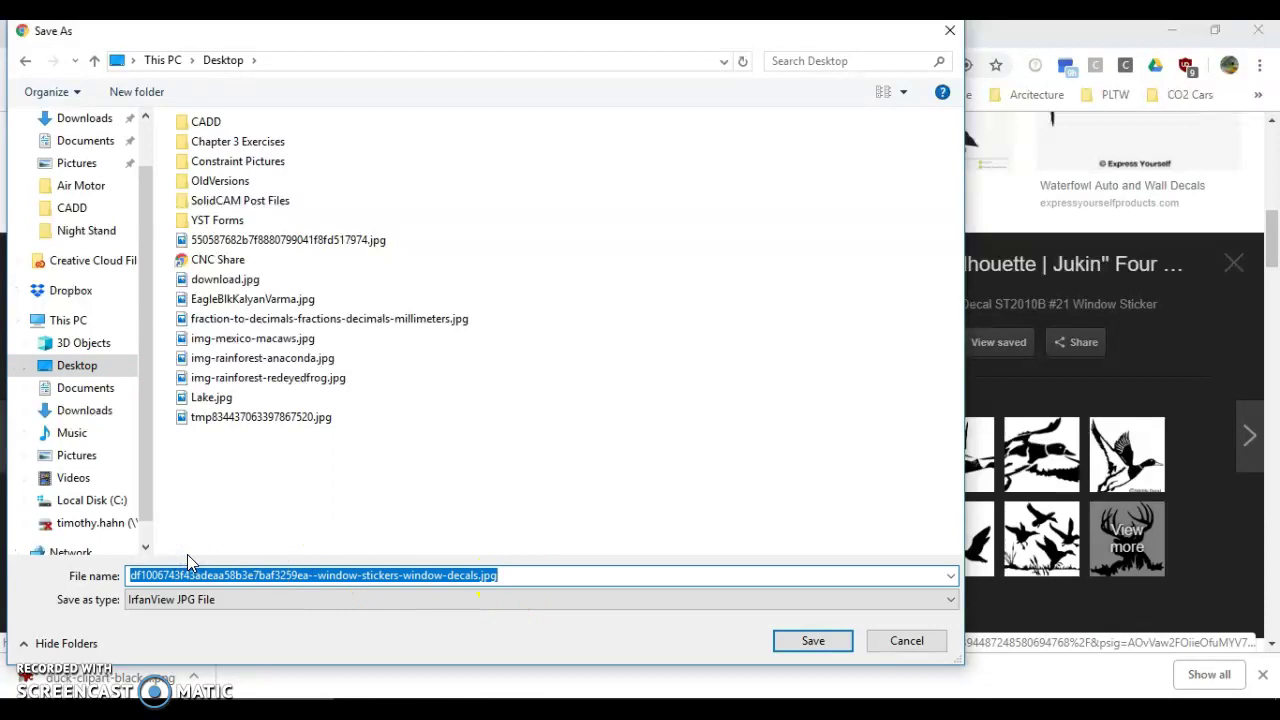
pyautogui.write('Ducks')
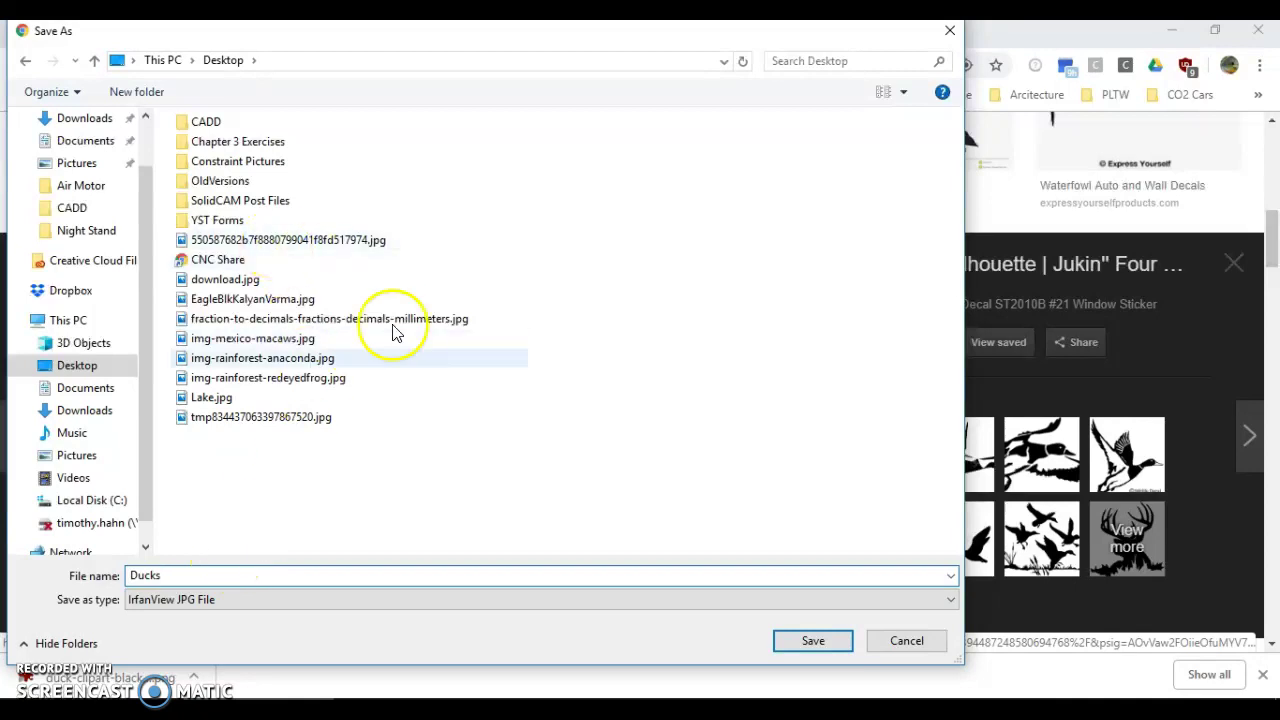
pyautogui.click(812, 642)
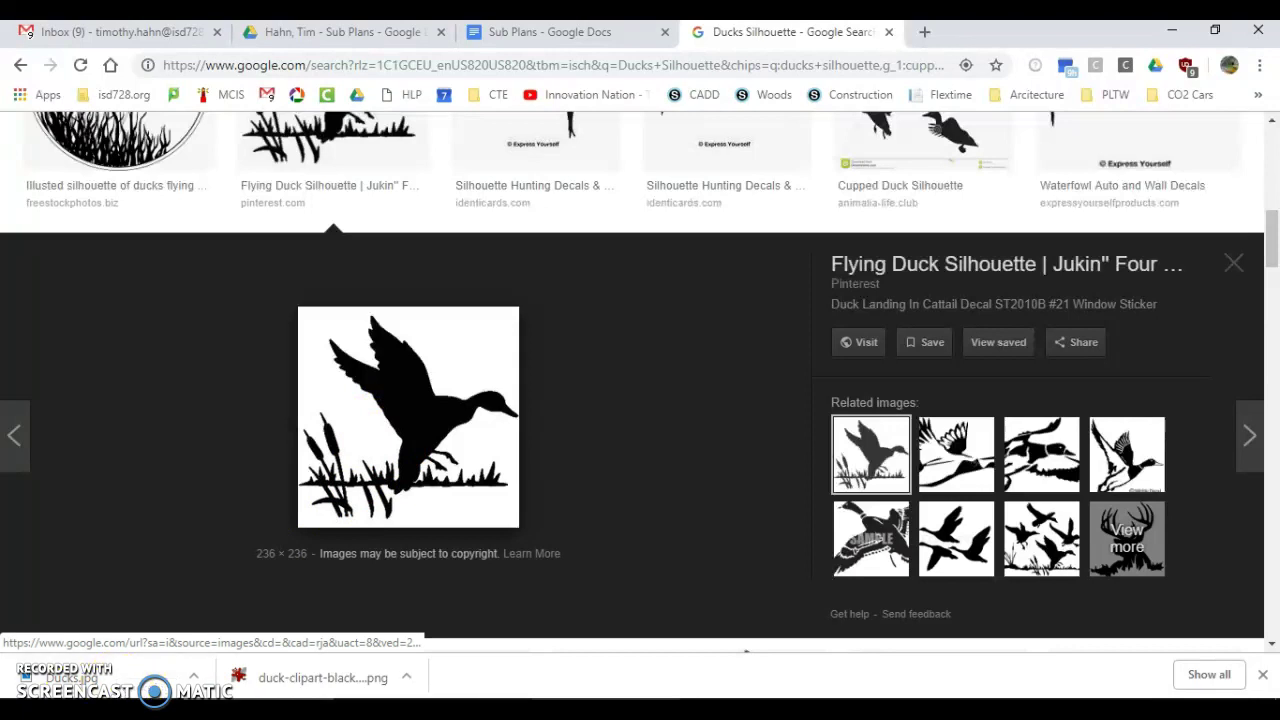
# Import Ducks.jpg from the Desktop as a tracing bitmap and open its Set Size form.
pyautogui.hotkey('alt', 'Tab')
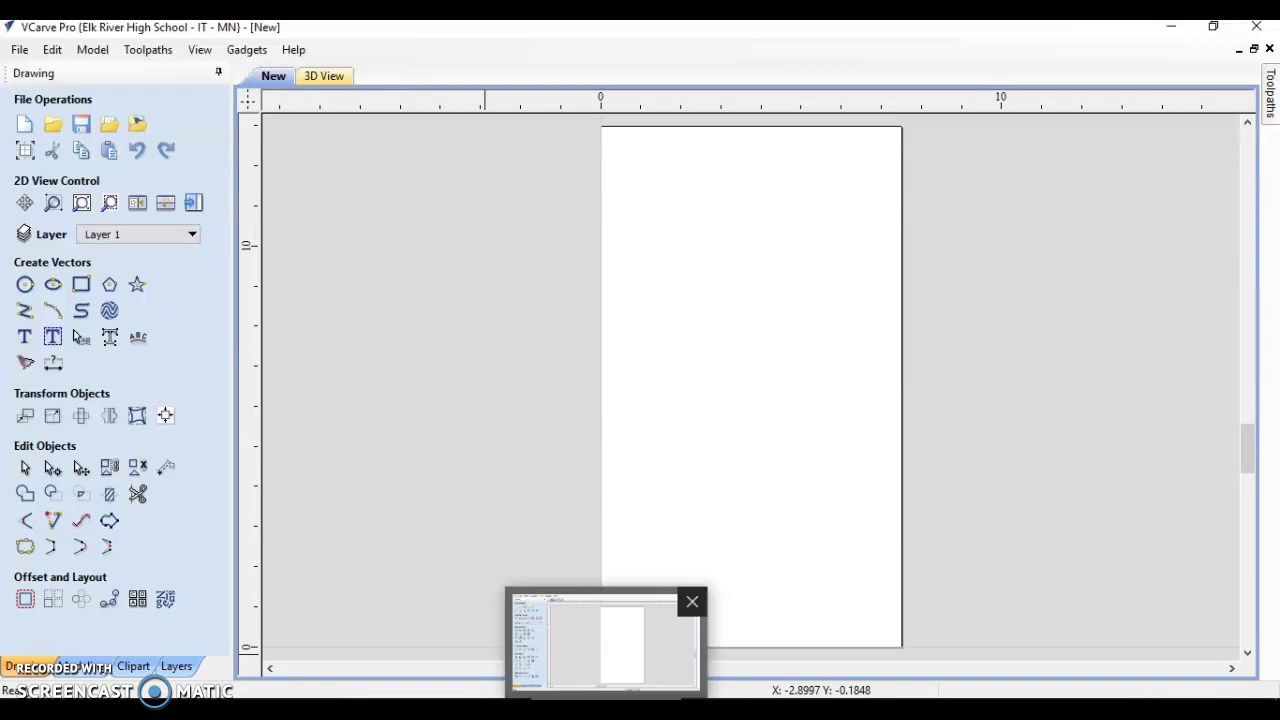
pyautogui.click(137, 125)
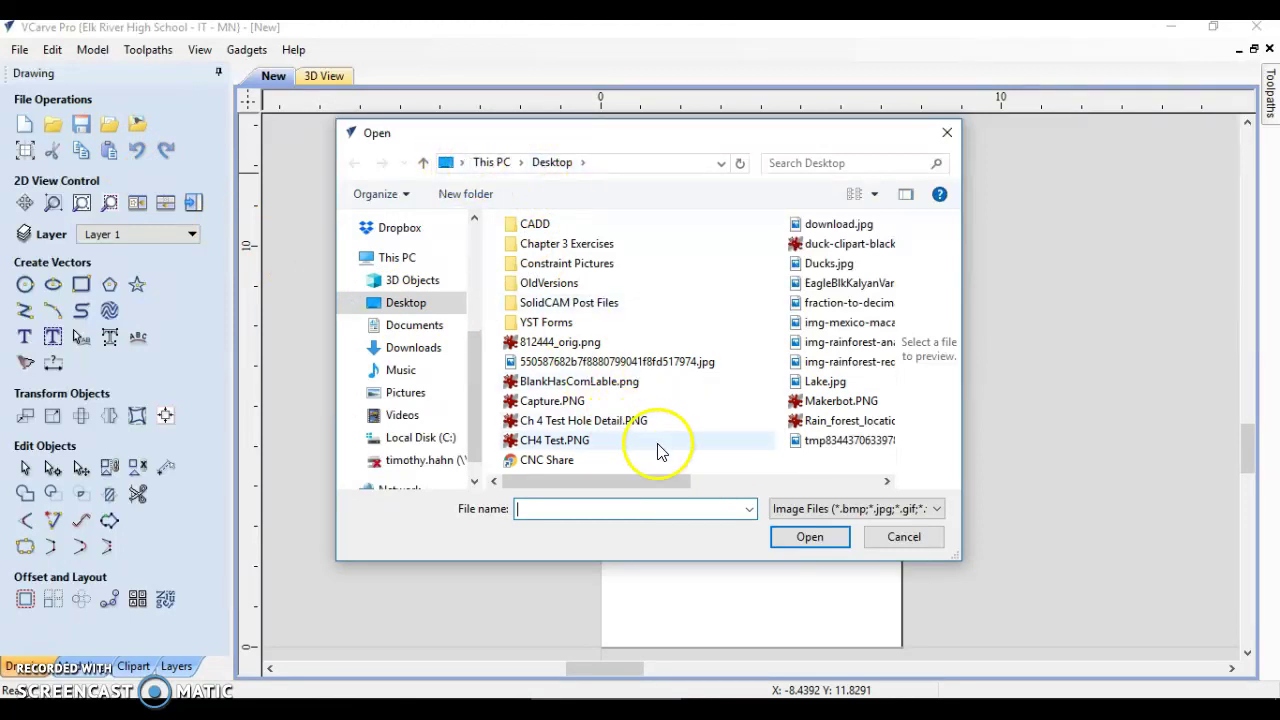
pyautogui.click(690, 484)
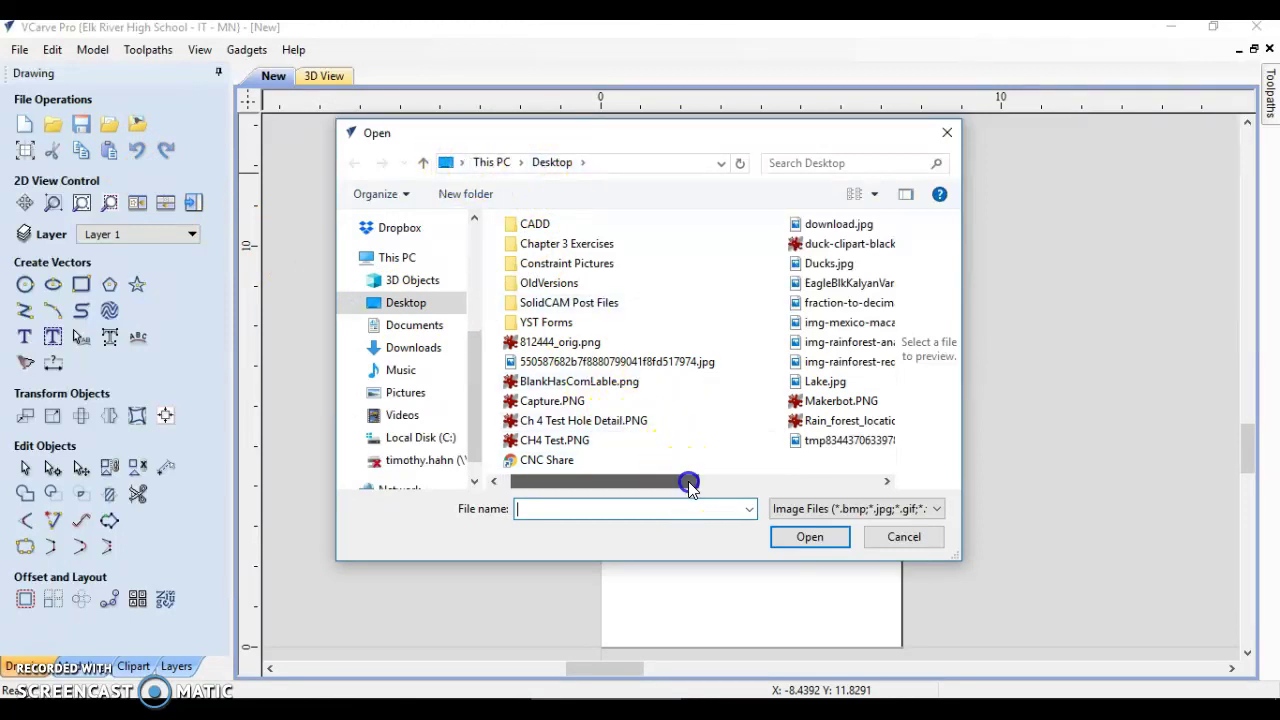
pyautogui.click(835, 264)
pyautogui.click(847, 538)
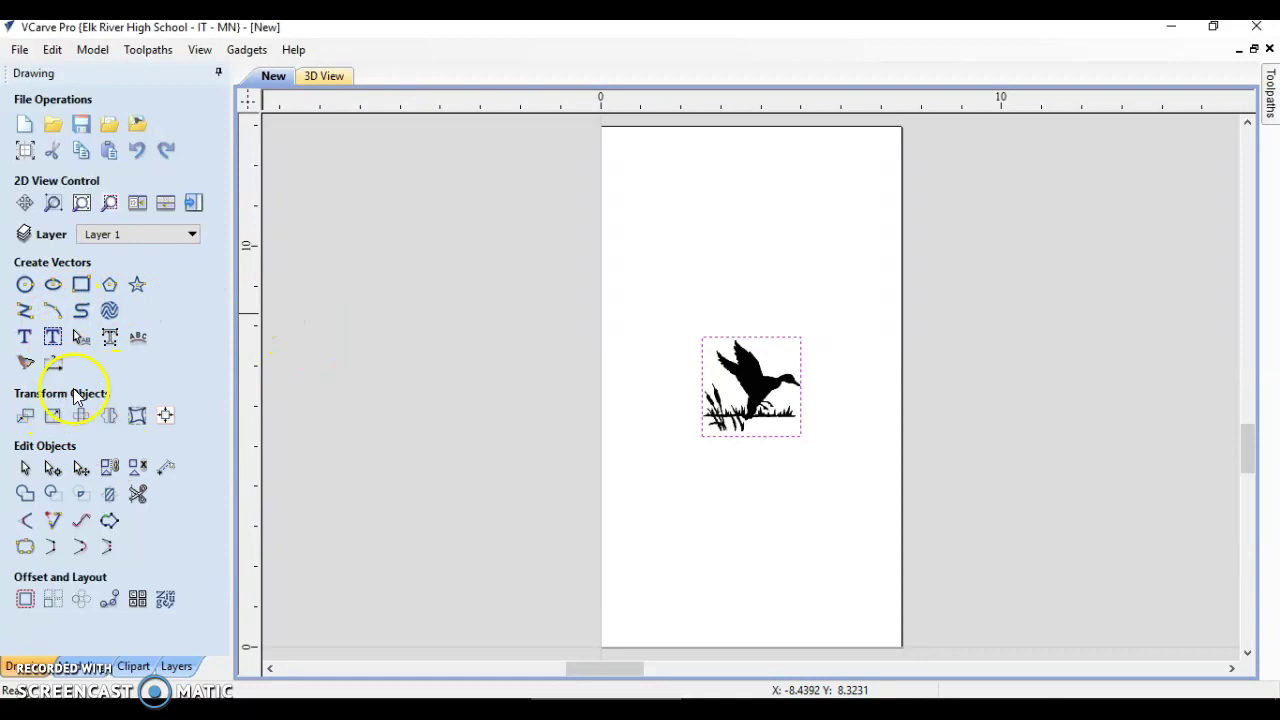
pyautogui.click(53, 418)
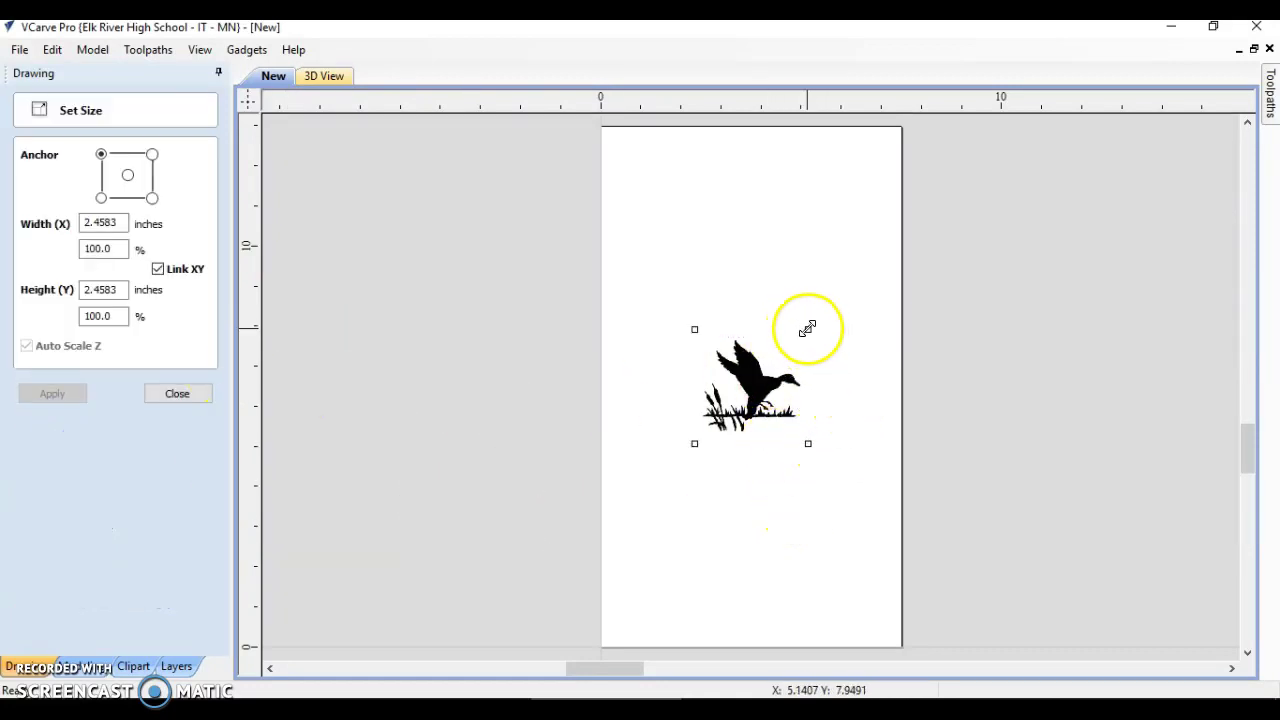
# Scale the duck to about 5.9952 in square, shift it down-left, and close sizing.
pyautogui.moveTo(808, 331); pyautogui.dragTo(911, 247)
pyautogui.moveTo(702, 440); pyautogui.dragTo(647, 492)
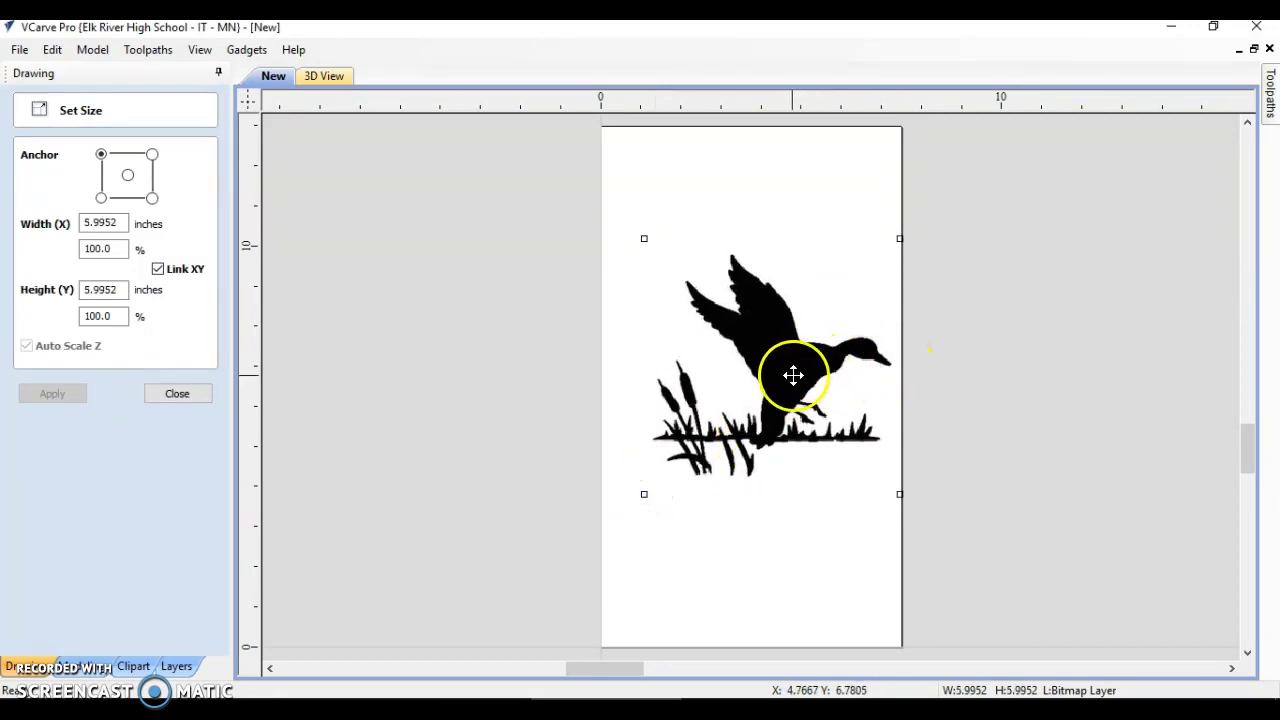
pyautogui.moveTo(791, 374); pyautogui.dragTo(772, 393)
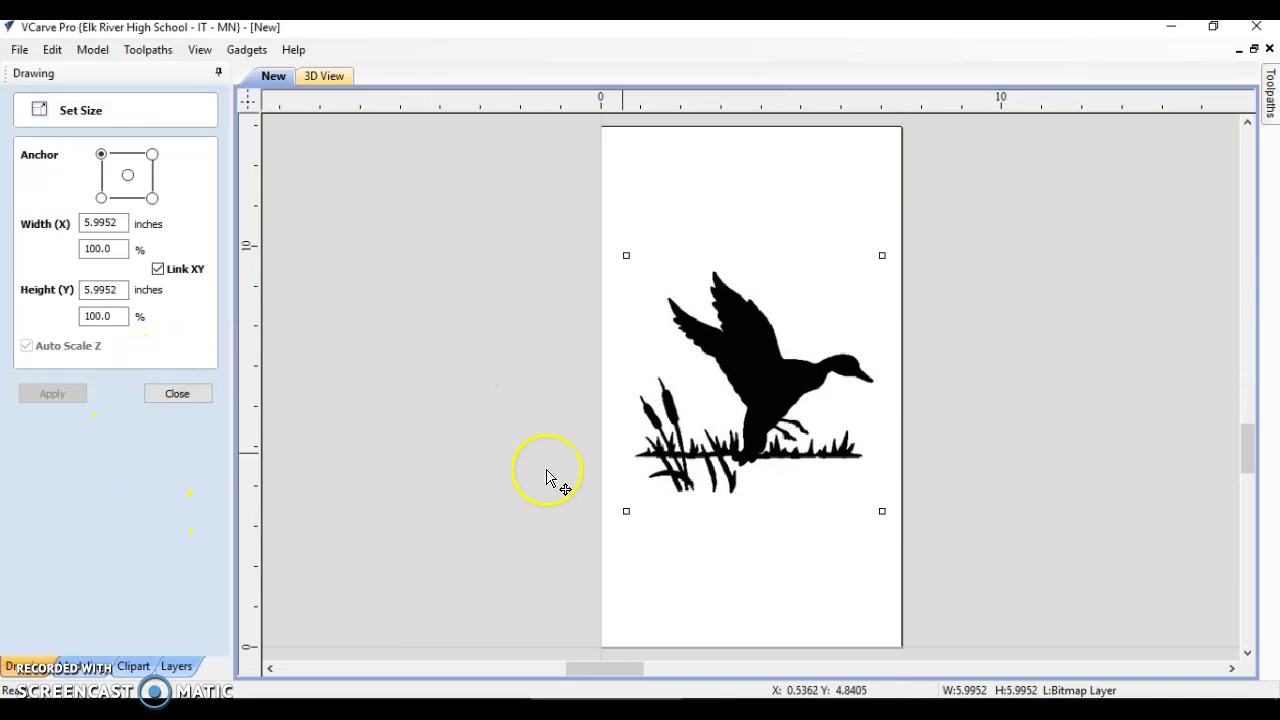
pyautogui.click(492, 398)
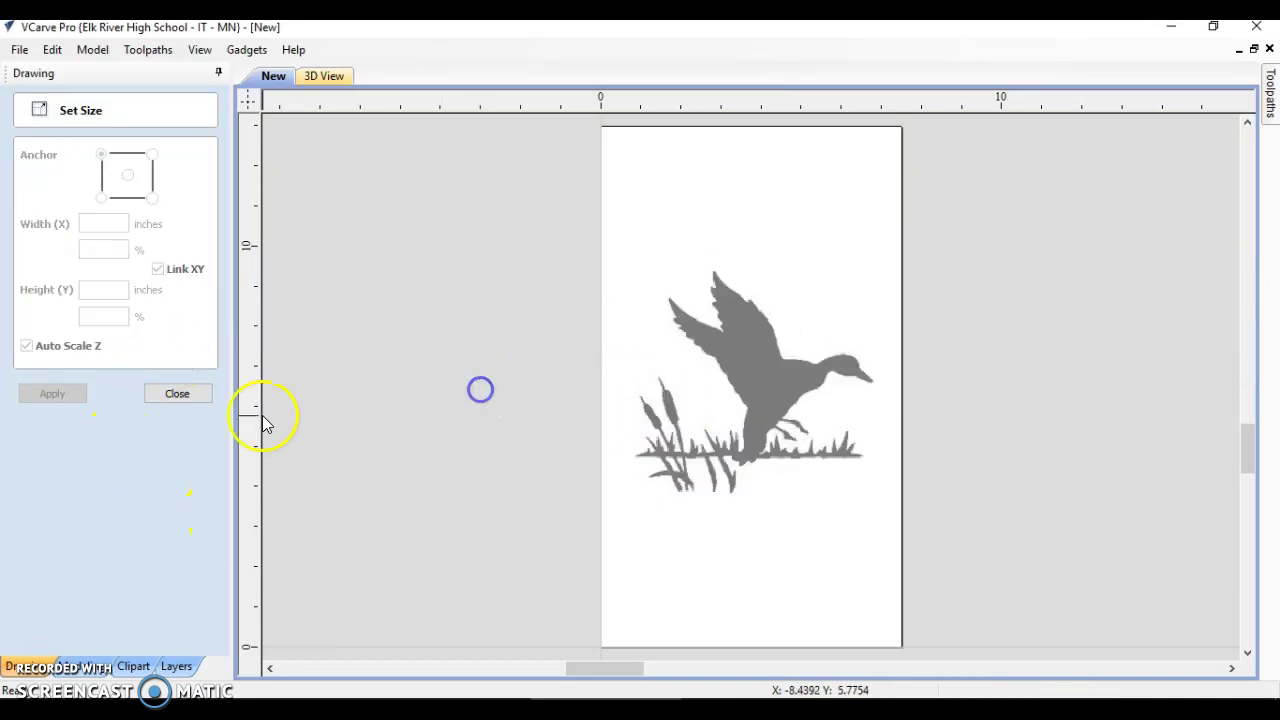
pyautogui.click(177, 395)
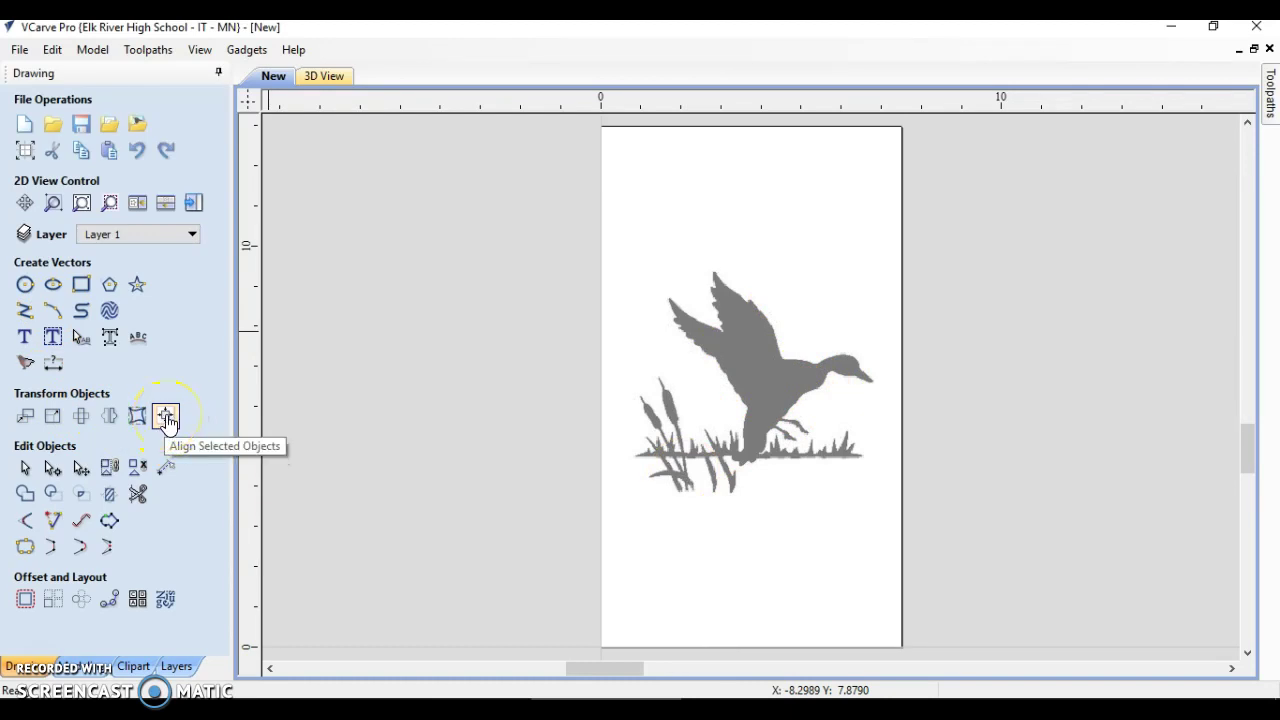
# Centre the duck image on the material using Align to Material, then close the alignment form.
pyautogui.click(166, 418)
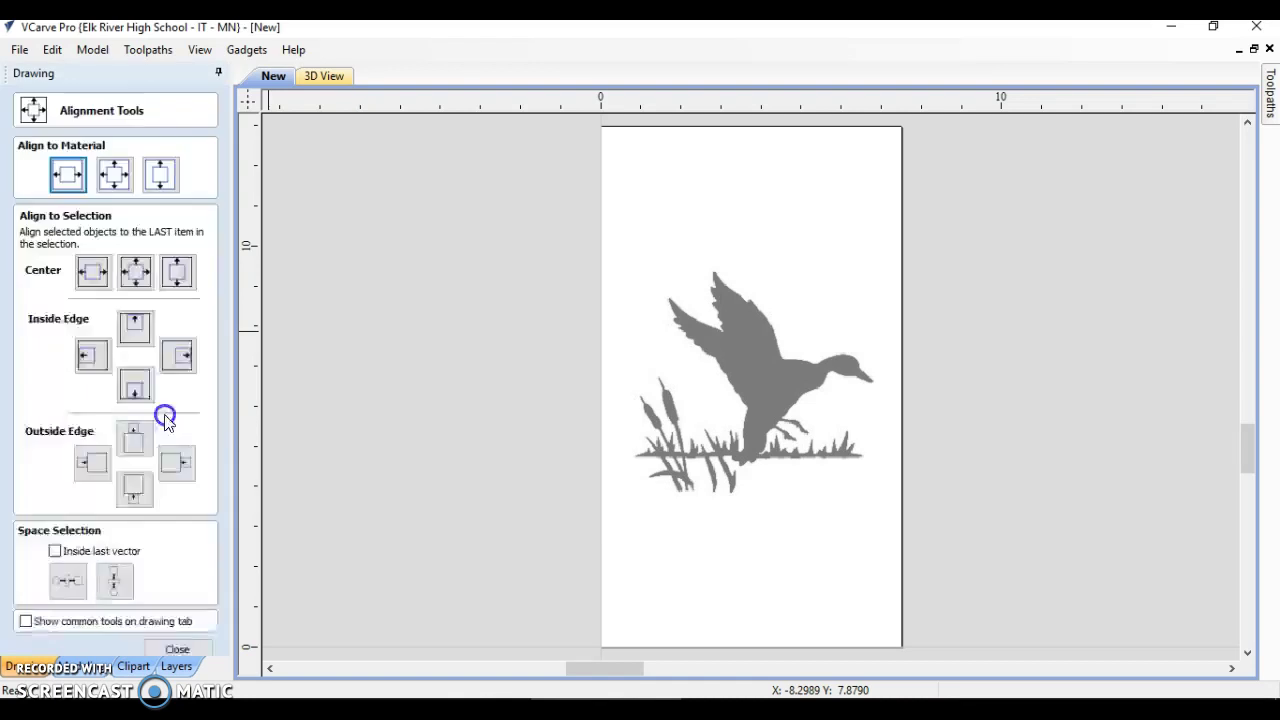
pyautogui.click(736, 364)
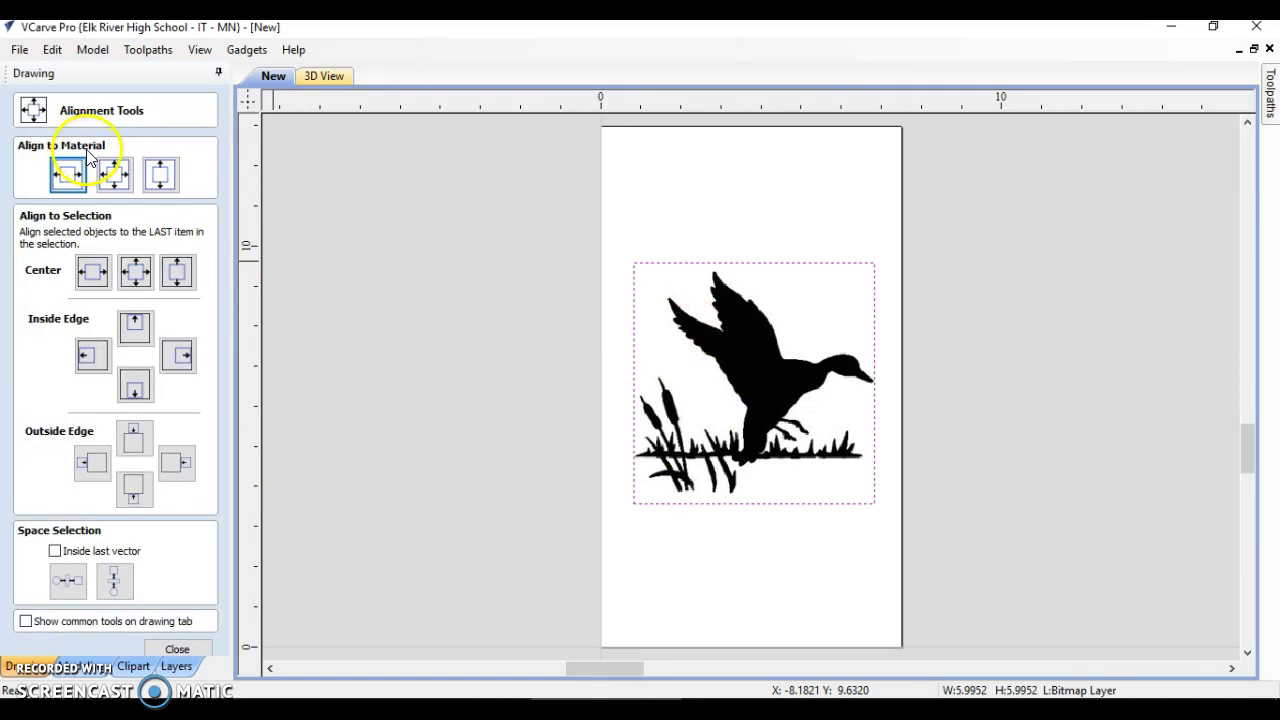
pyautogui.click(114, 176)
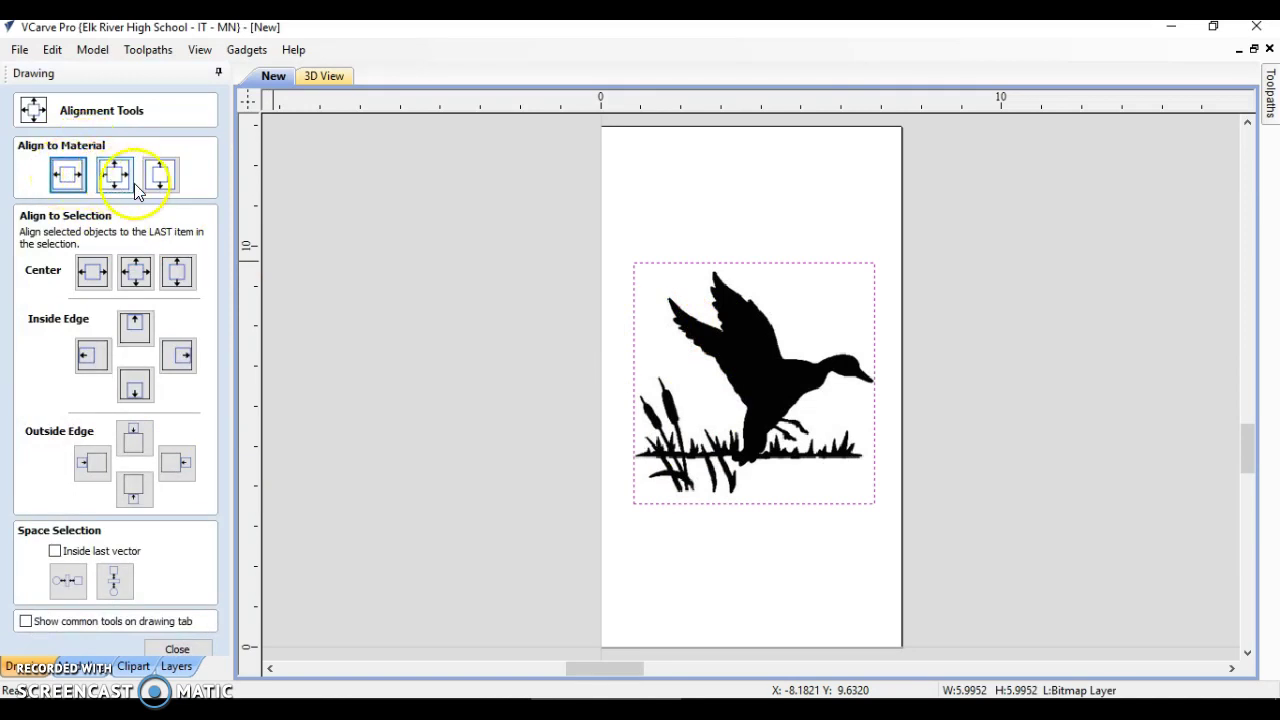
pyautogui.click(157, 178)
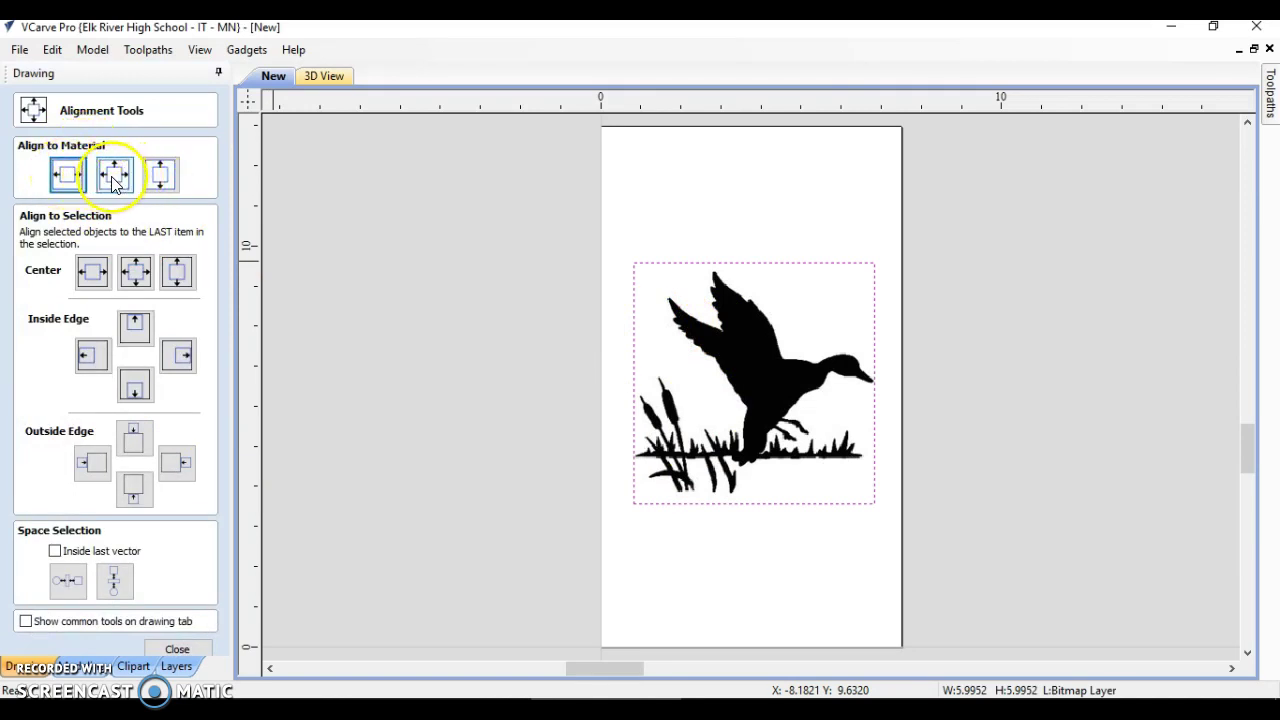
pyautogui.click(114, 176)
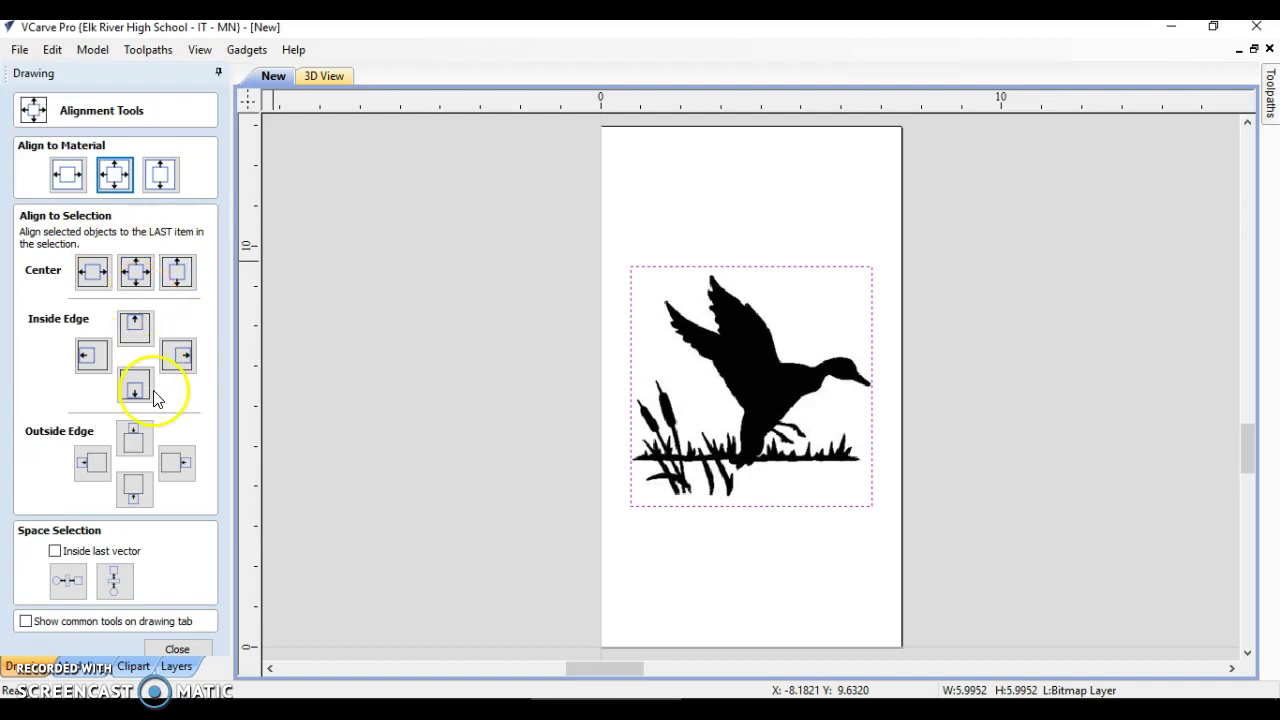
pyautogui.click(190, 652)
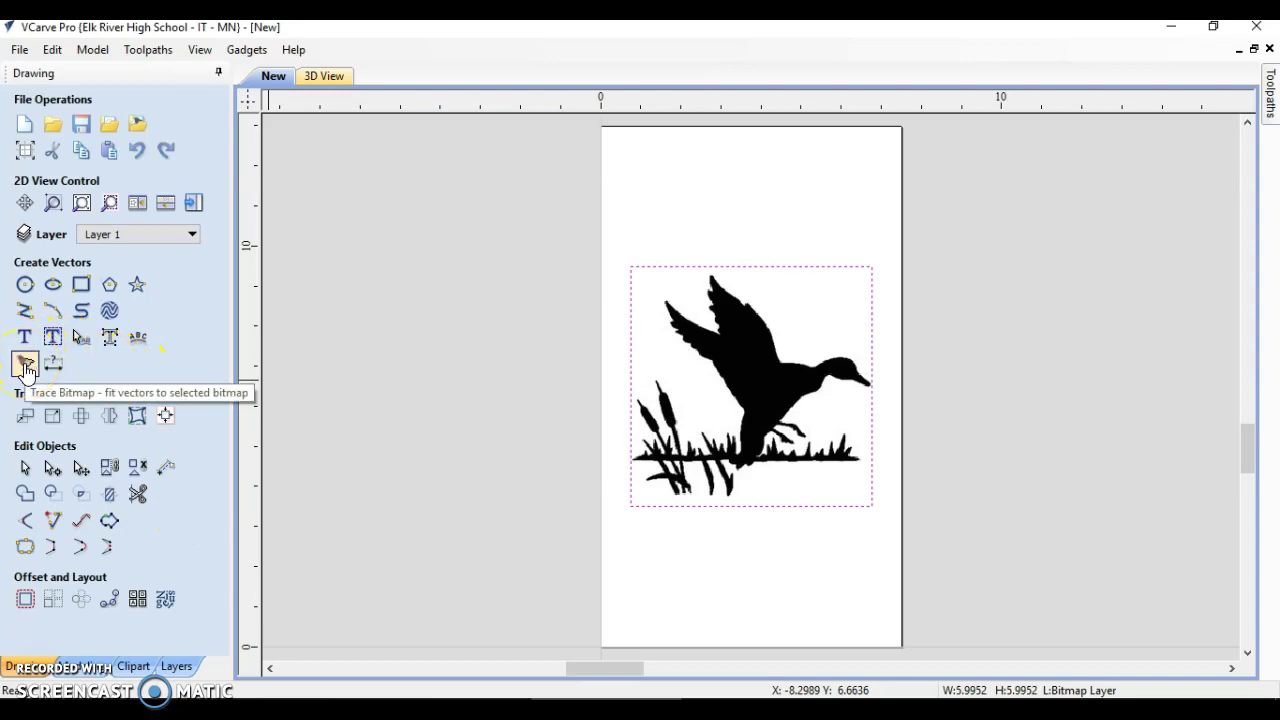
# Start a Black/White trace of the duck bitmap and preview the outline.
pyautogui.click(25, 366)
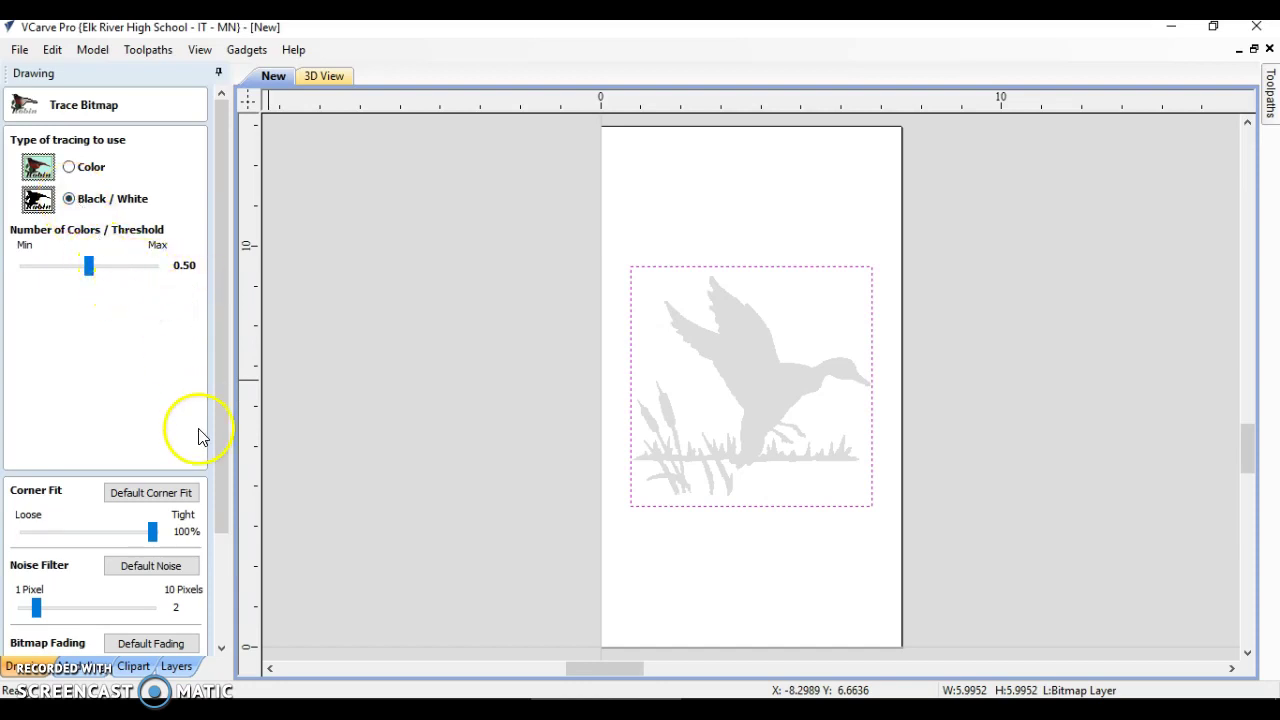
pyautogui.scroll(-2, 175, 480)
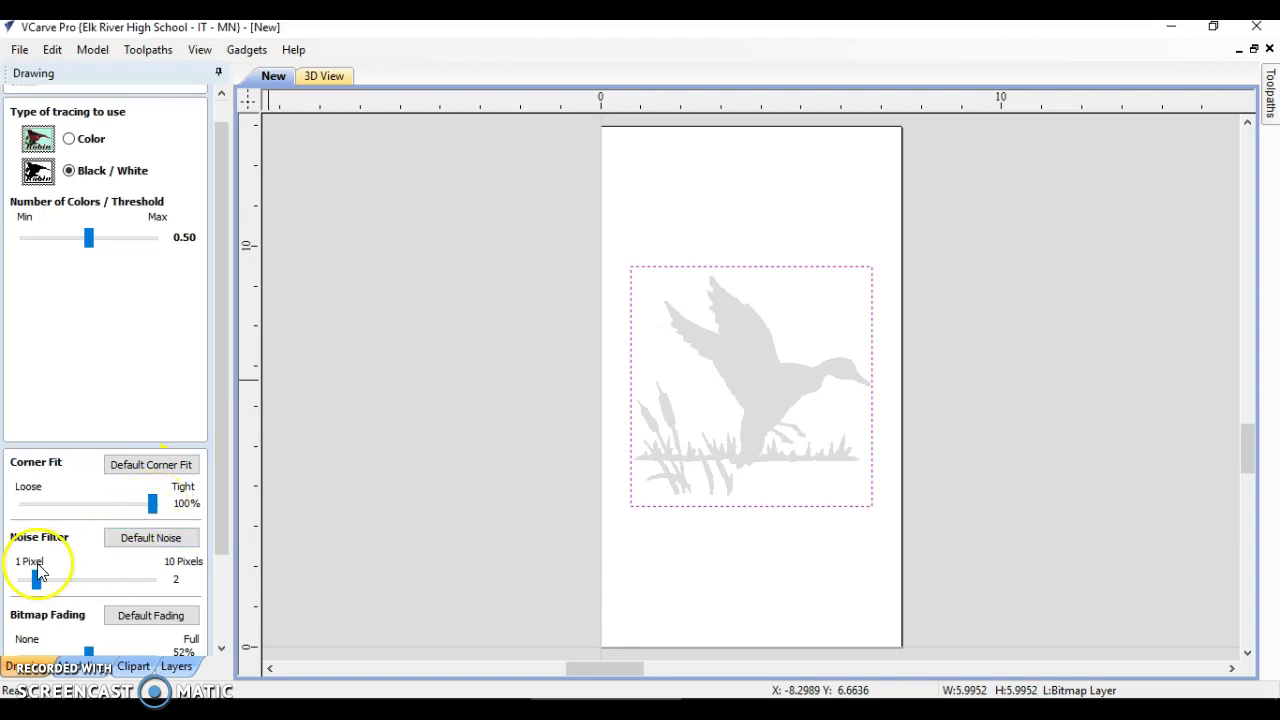
pyautogui.moveTo(222, 540); pyautogui.dragTo(228, 625)
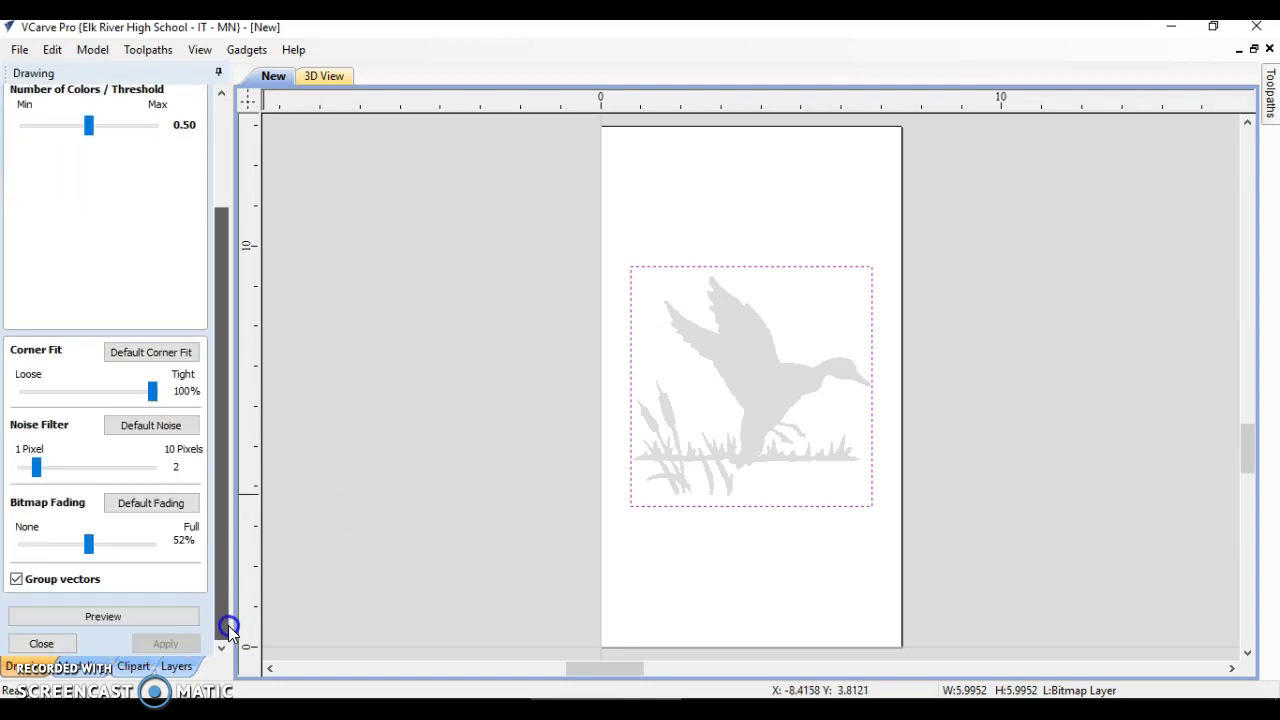
pyautogui.click(115, 622)
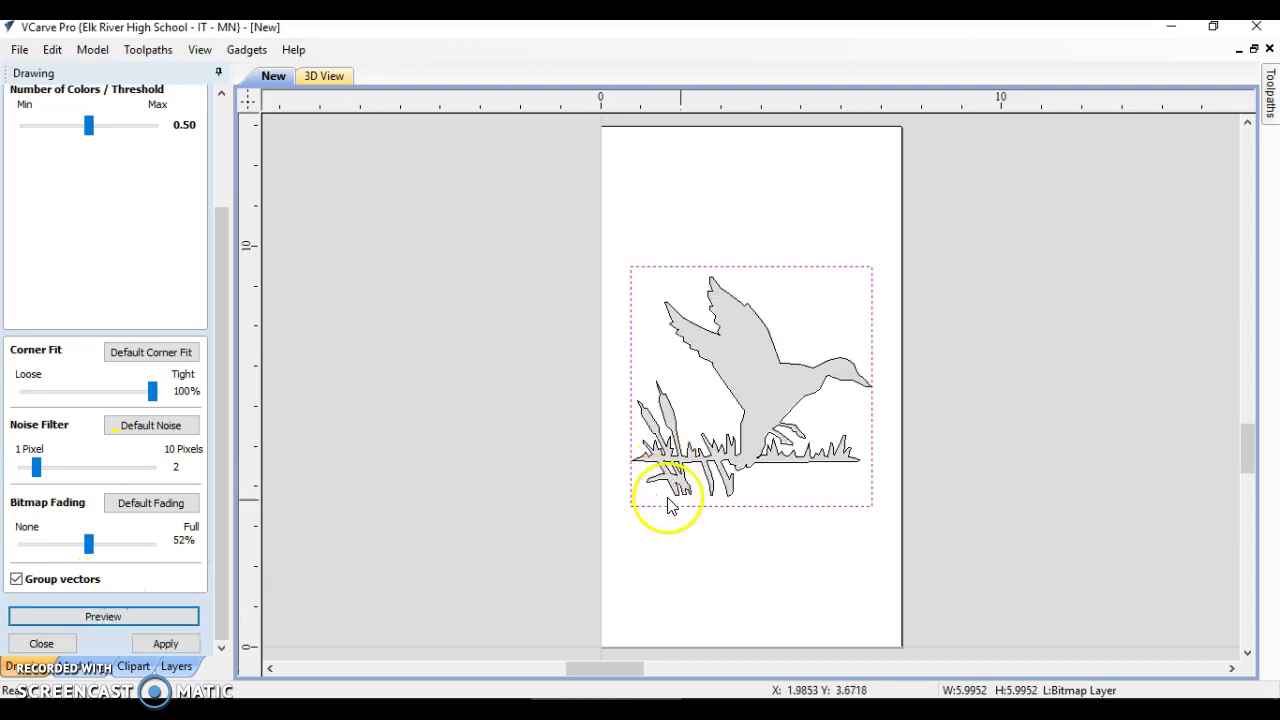
pyautogui.scroll(-1, 752, 440)
pyautogui.scroll(6, 749, 423)
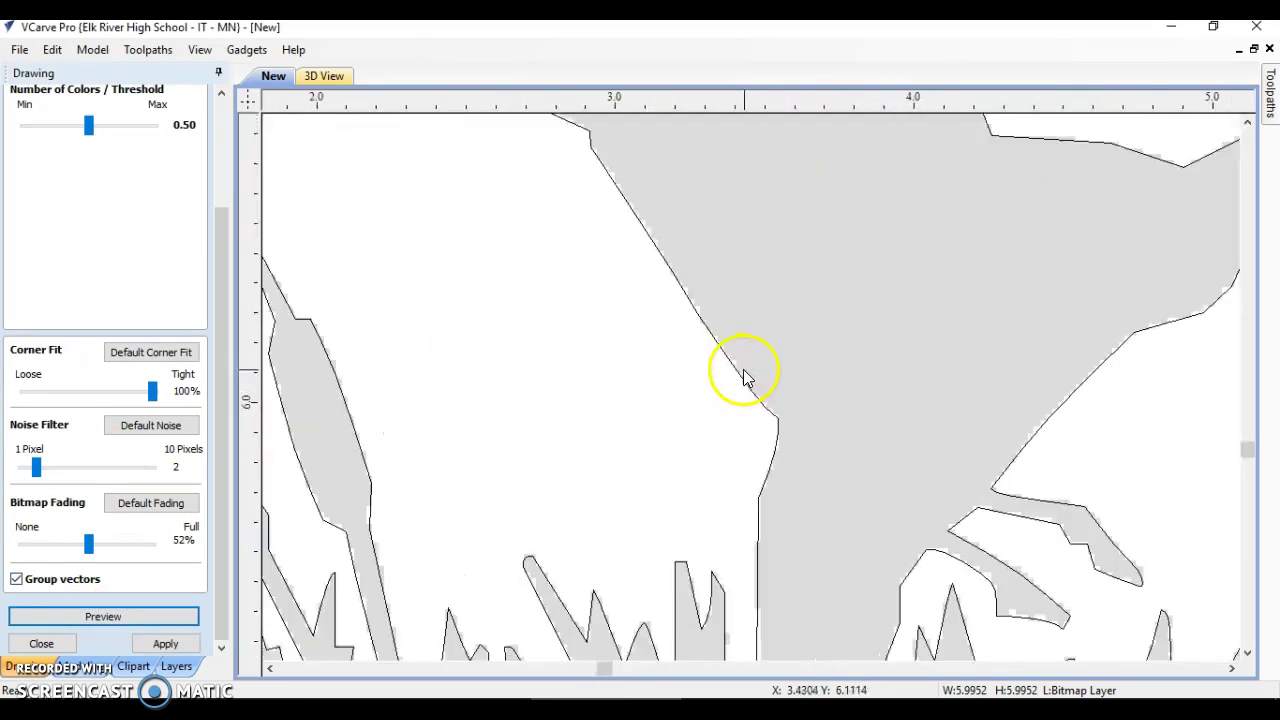
pyautogui.scroll(-4, 792, 445)
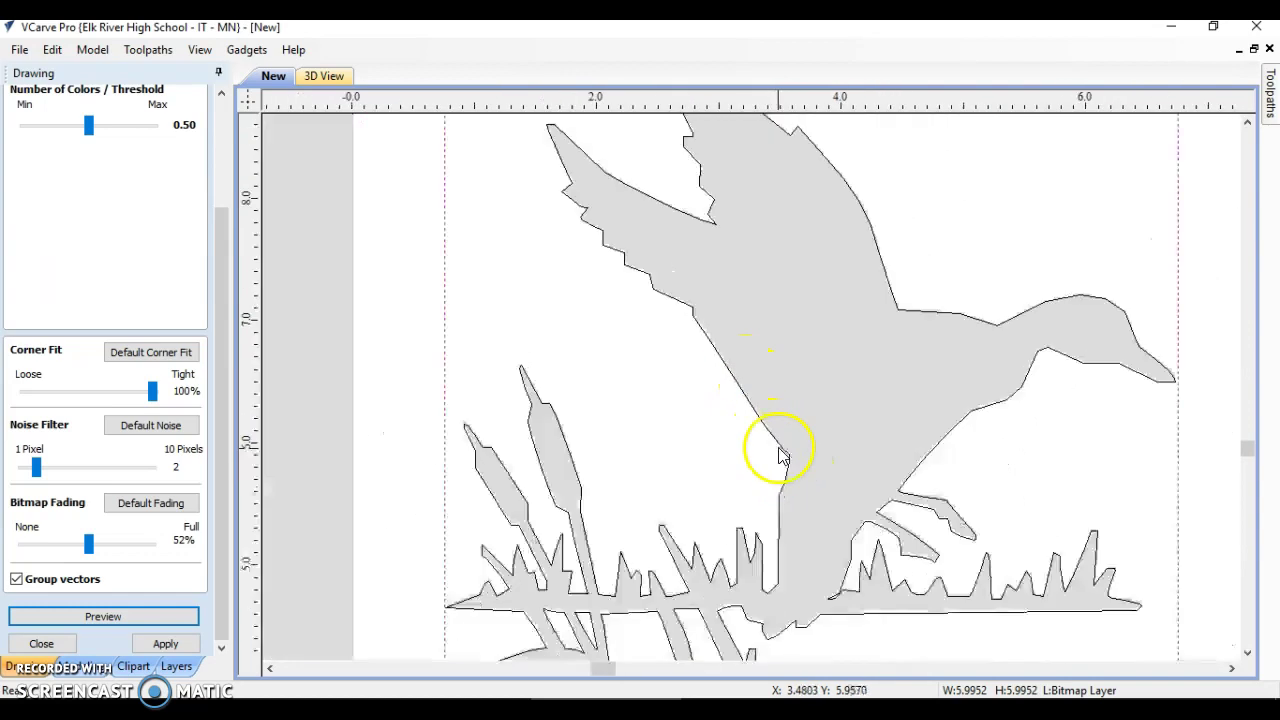
pyautogui.scroll(4, 586, 157)
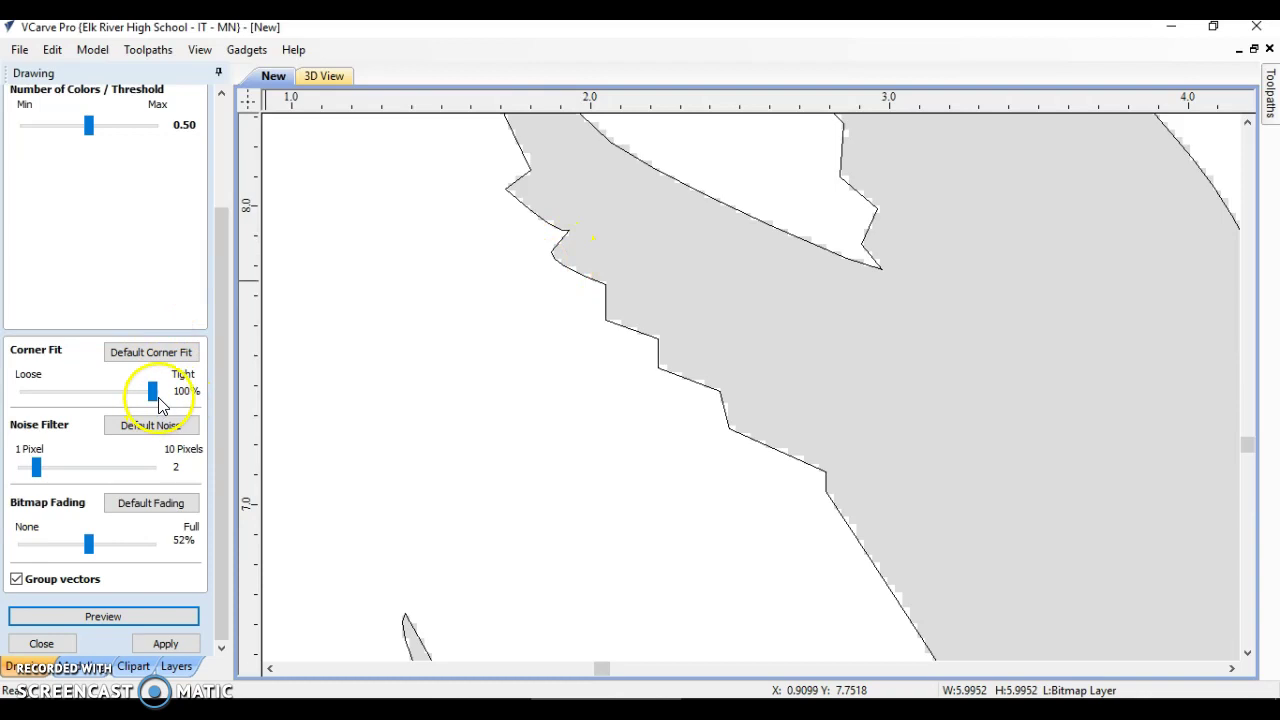
# Lower the corner fit to 77%, re-preview, and apply the trace.
pyautogui.moveTo(155, 403); pyautogui.dragTo(153, 398)
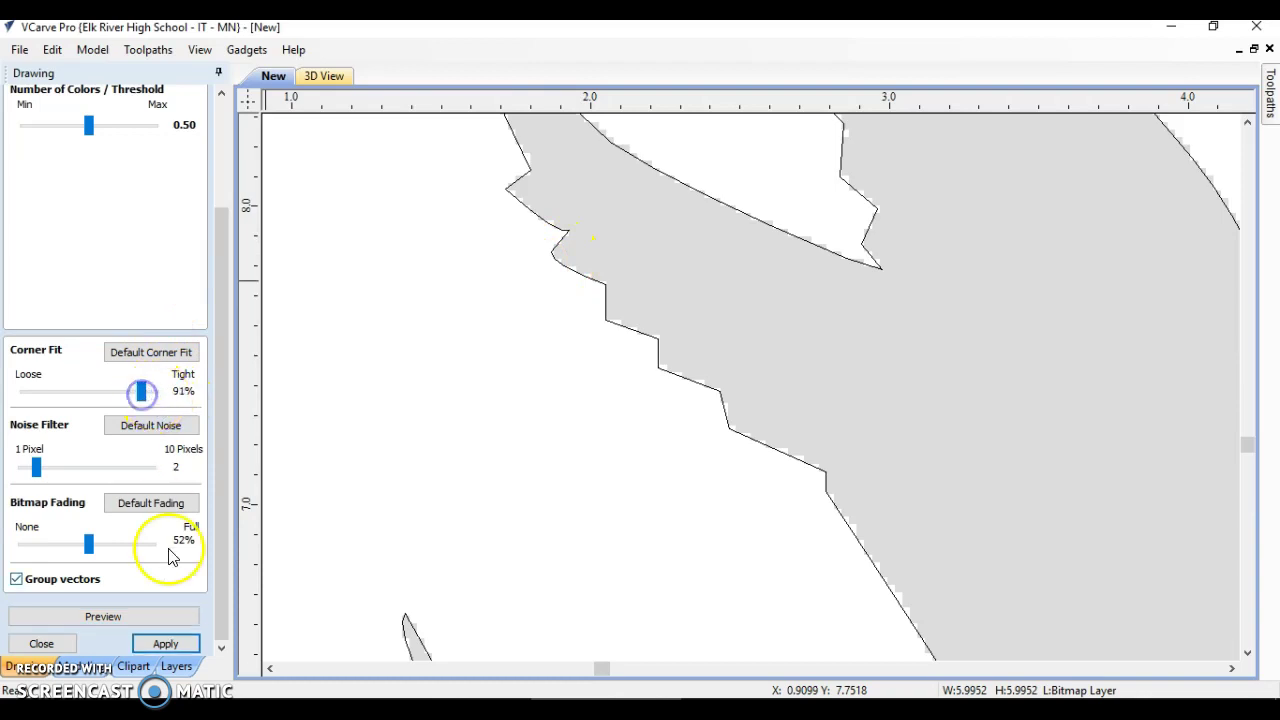
pyautogui.click(157, 618)
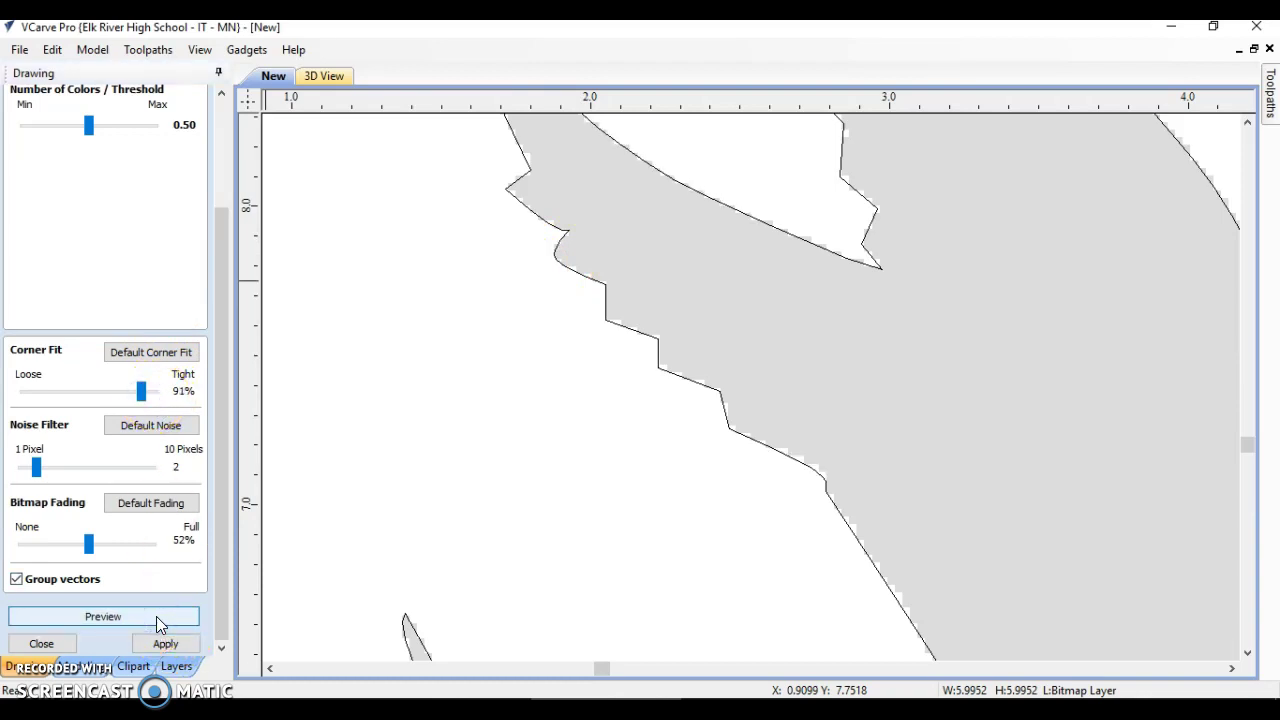
pyautogui.click(141, 391)
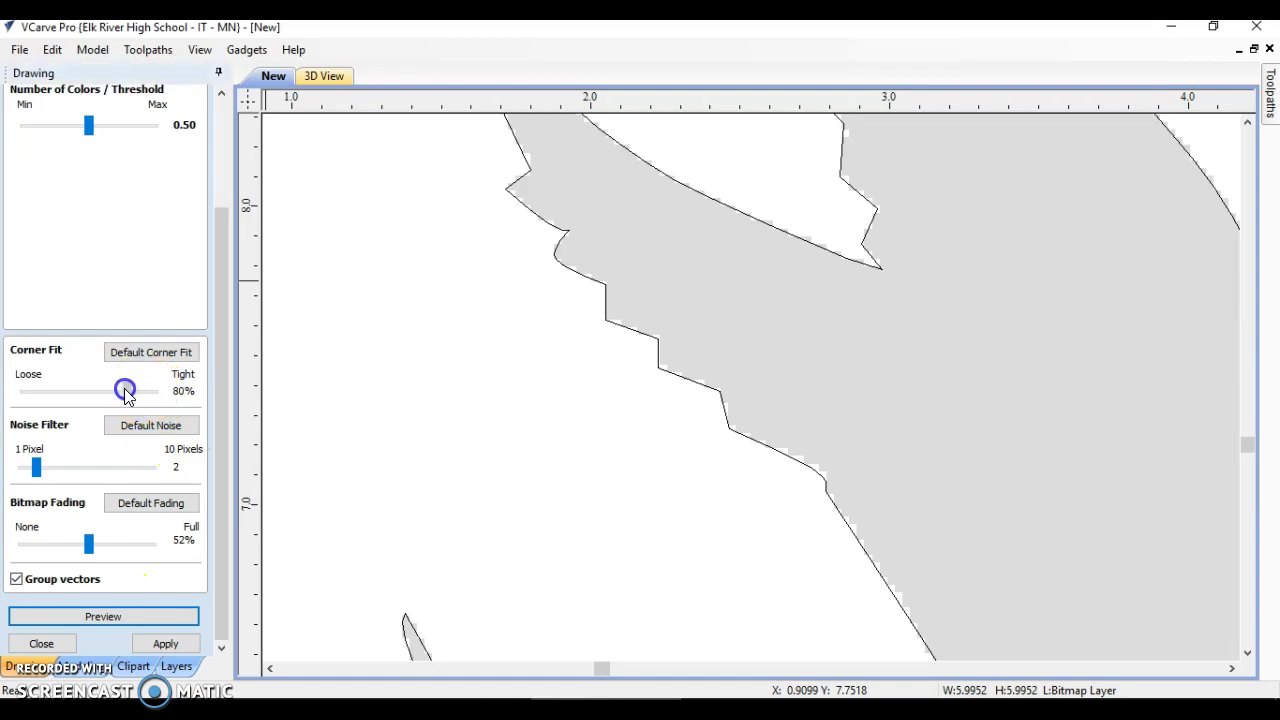
pyautogui.moveTo(126, 398); pyautogui.dragTo(126, 398)
pyautogui.click(119, 617)
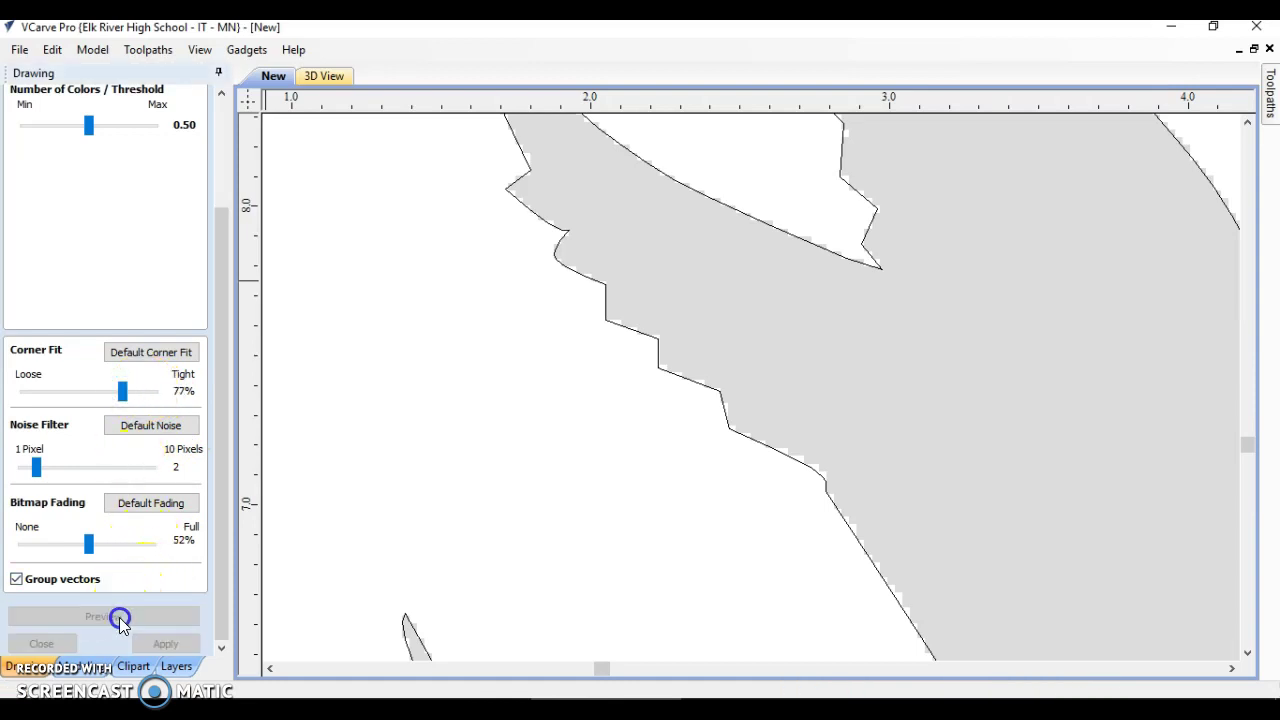
pyautogui.scroll(-1, 770, 498)
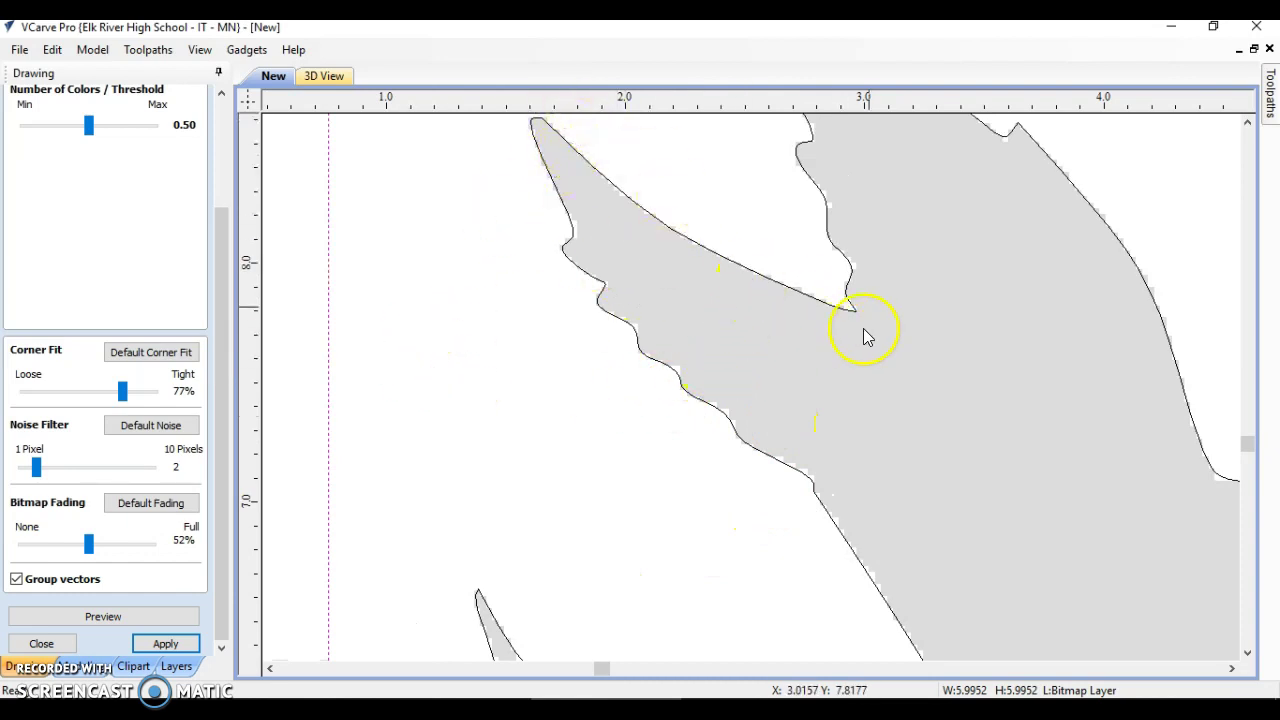
pyautogui.scroll(-3, 805, 295)
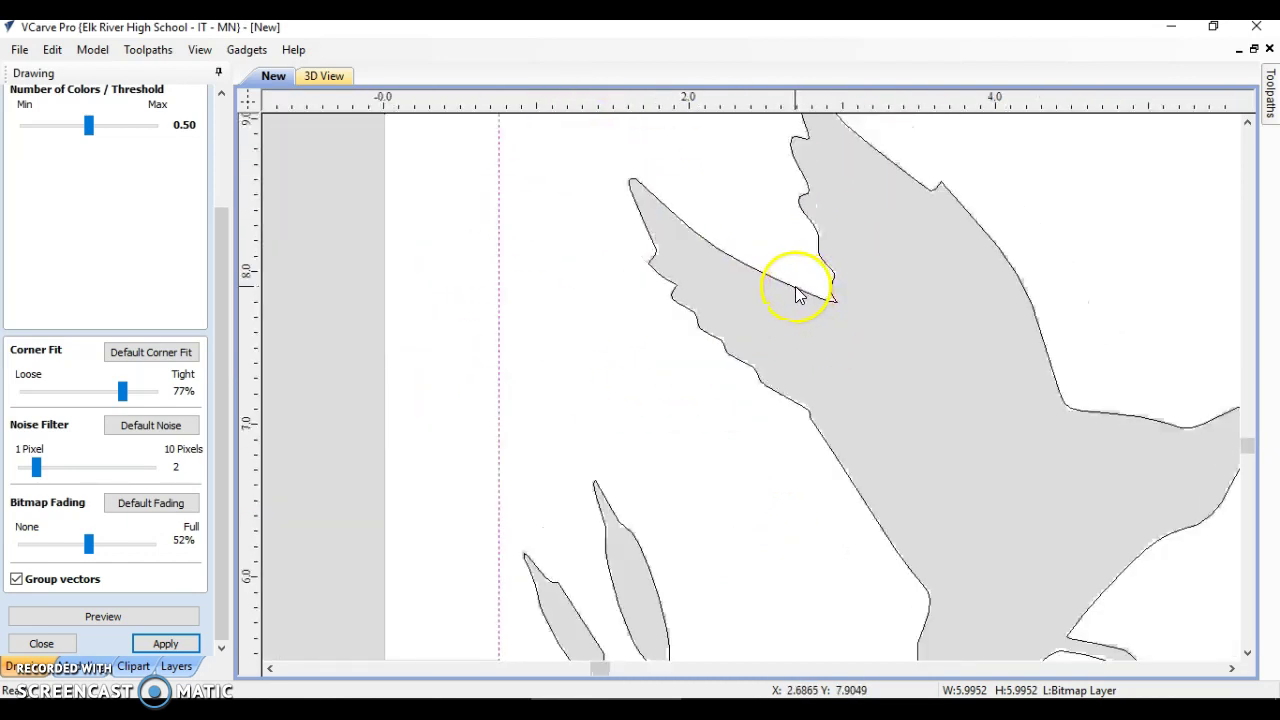
pyautogui.scroll(-2, 790, 290)
pyautogui.scroll(1, 909, 606)
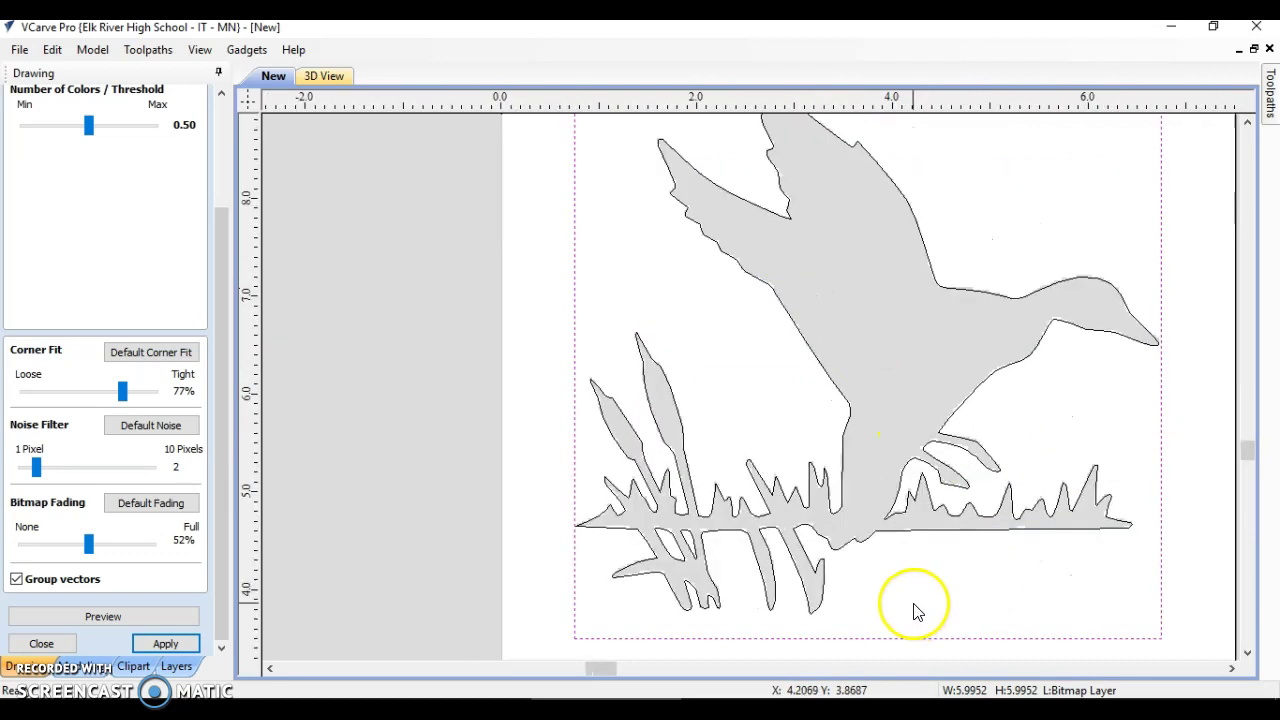
pyautogui.click(165, 645)
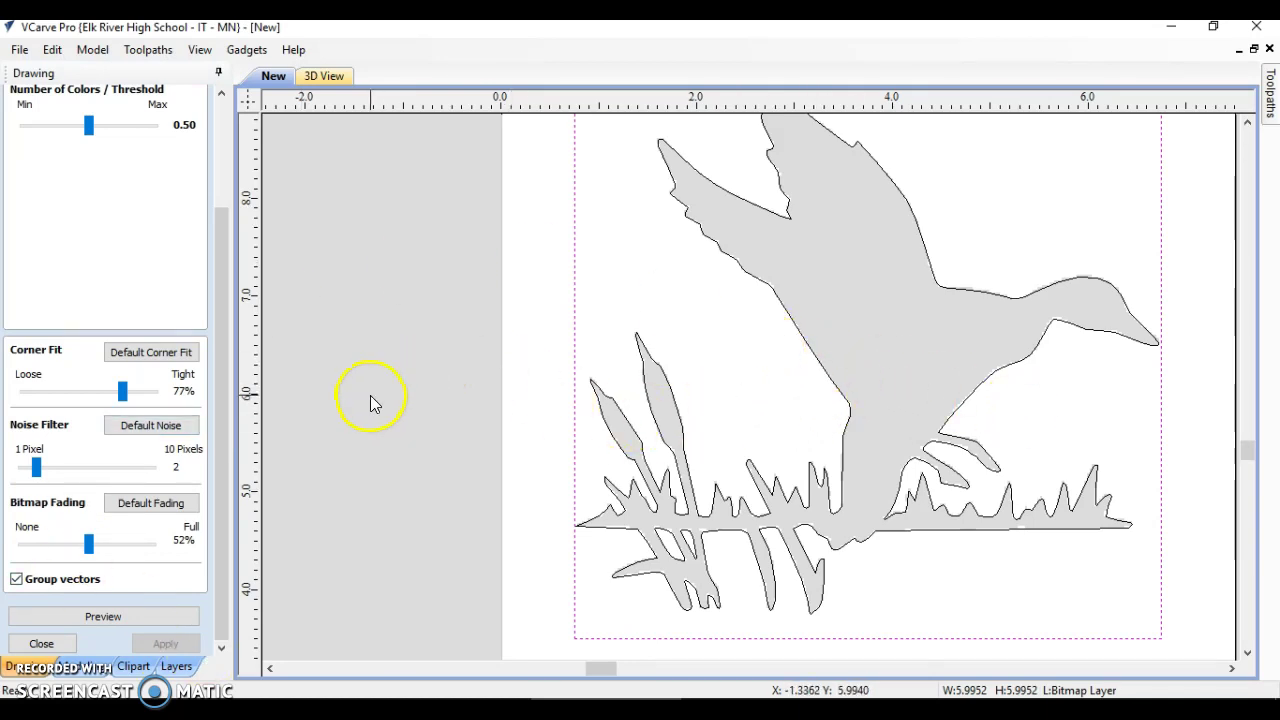
pyautogui.click(217, 633)
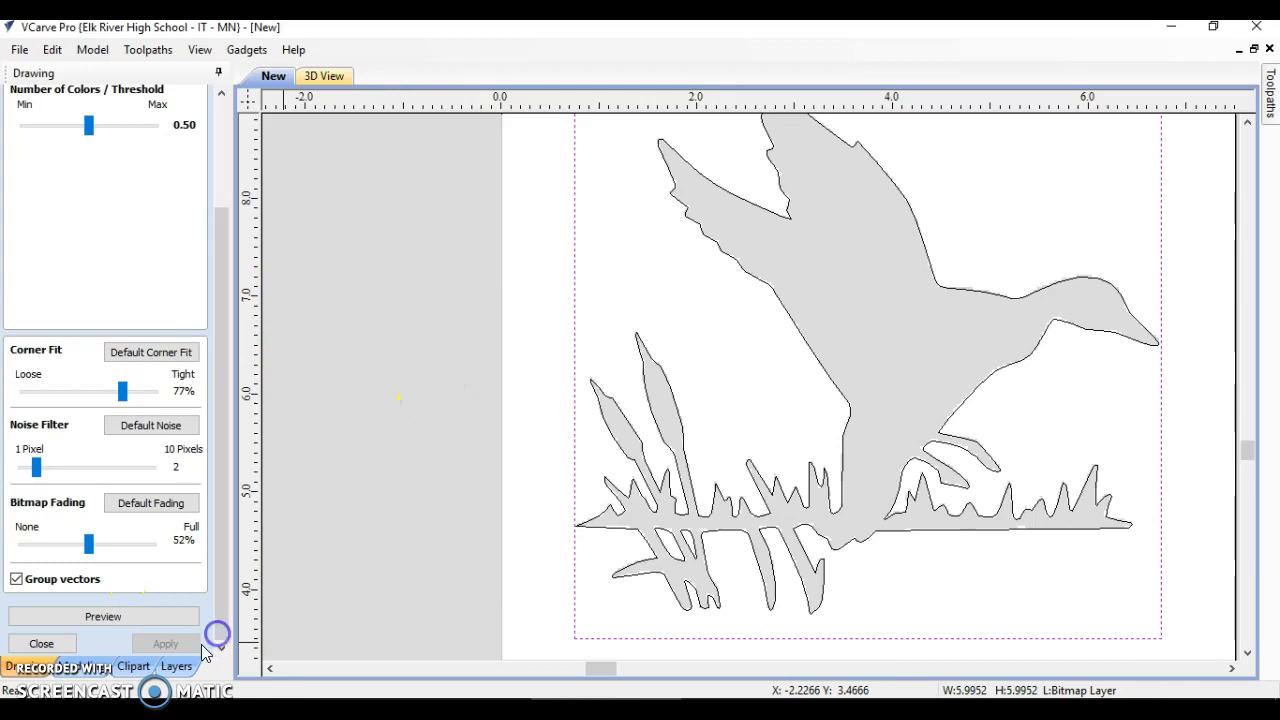
# Drag the duck bitmap image left, off the traced vector outline.
pyautogui.click(52, 643)
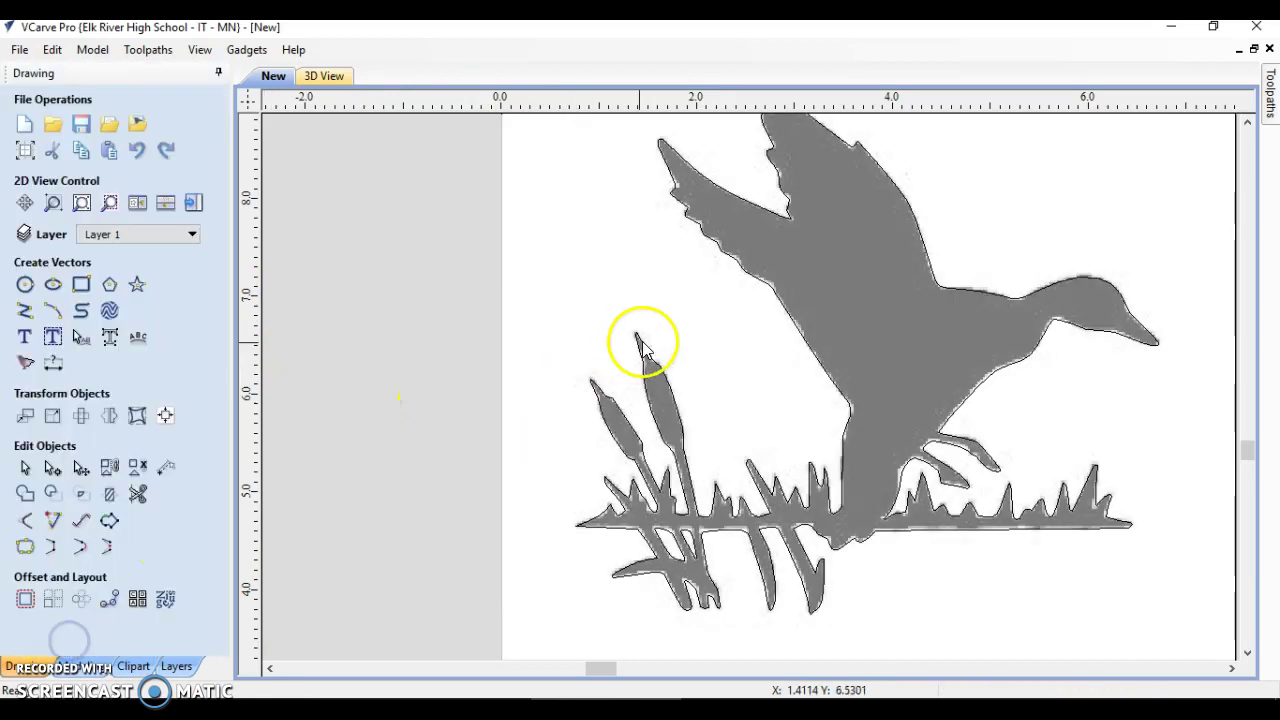
pyautogui.scroll(-4, 785, 430)
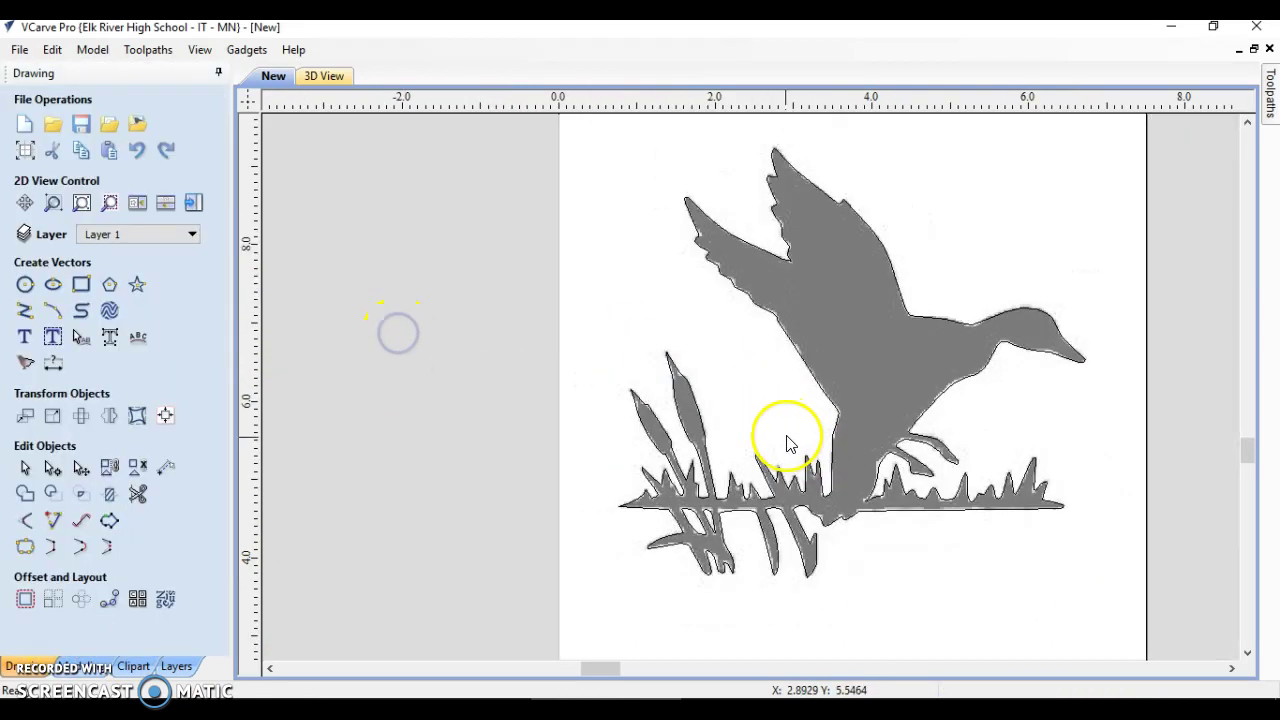
pyautogui.click(831, 398)
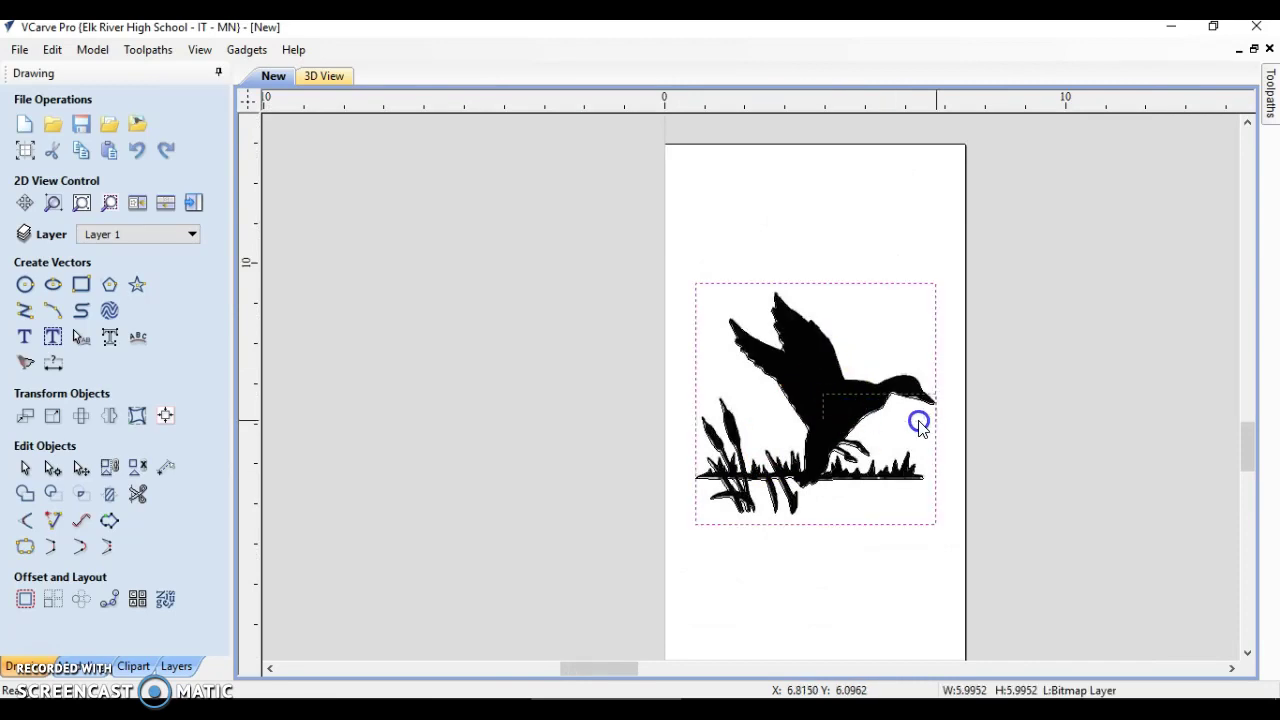
pyautogui.click(974, 416)
pyautogui.click(864, 400)
pyautogui.moveTo(823, 389); pyautogui.dragTo(590, 380)
pyautogui.click(568, 380)
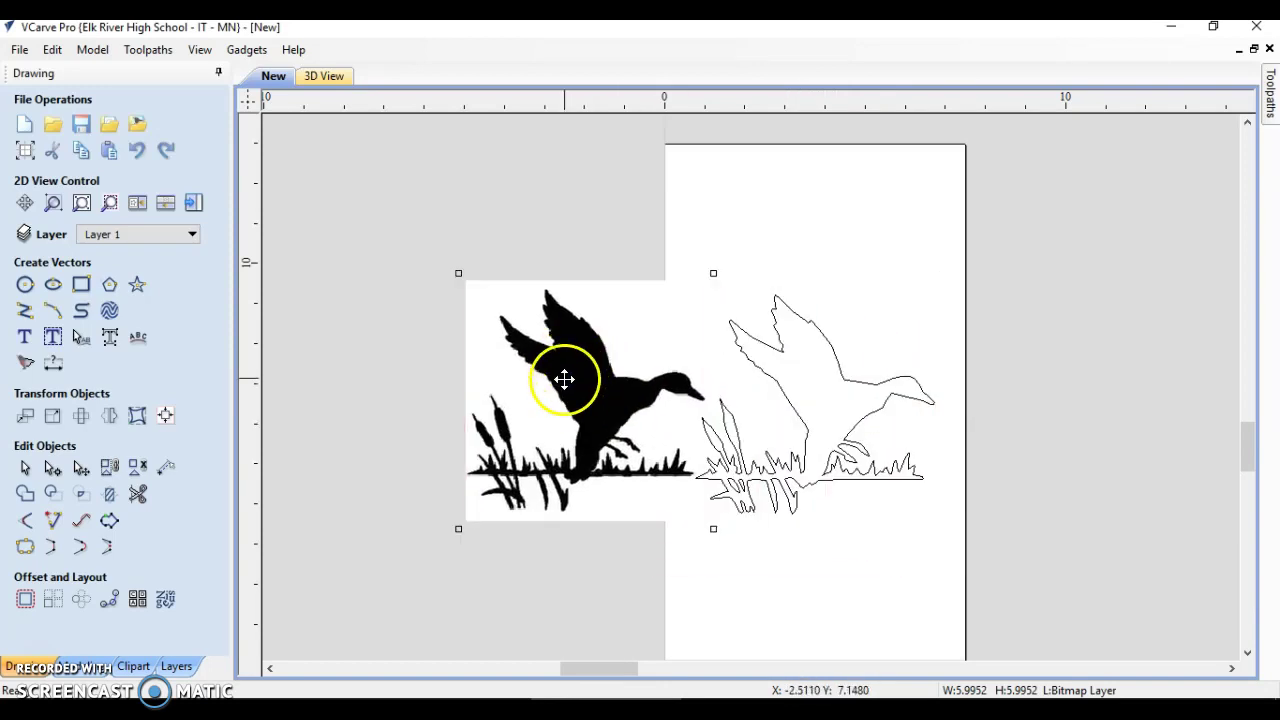
pyautogui.click(866, 428)
pyautogui.click(720, 400)
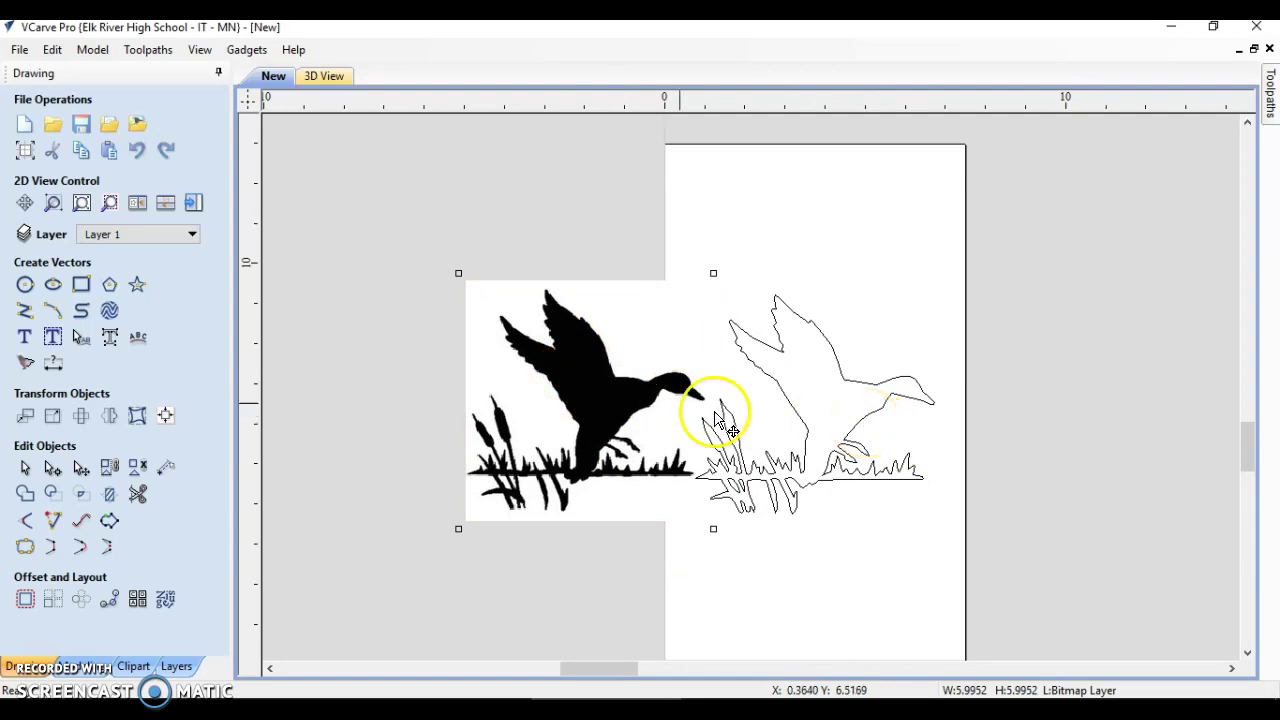
pyautogui.moveTo(586, 371); pyautogui.dragTo(502, 374)
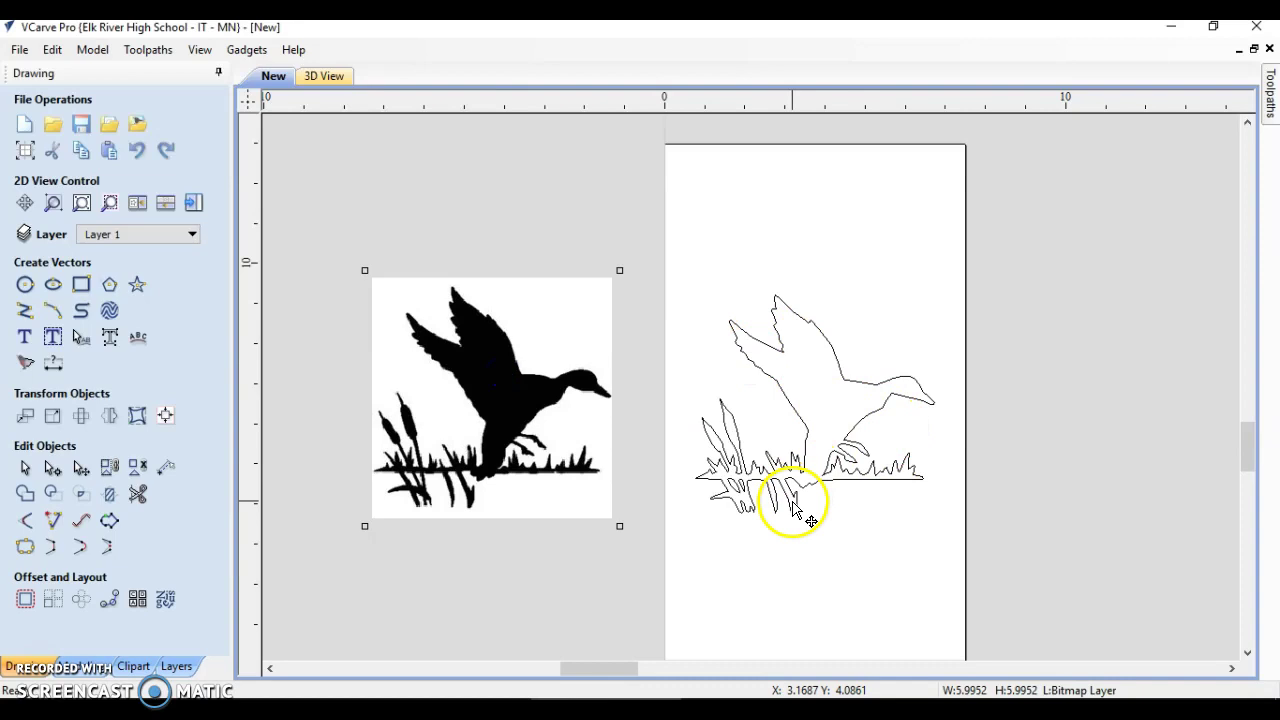
# Delete the duck bitmap and check that the vector duck outline remains.
pyautogui.click(503, 354)
pyautogui.press('Delete')
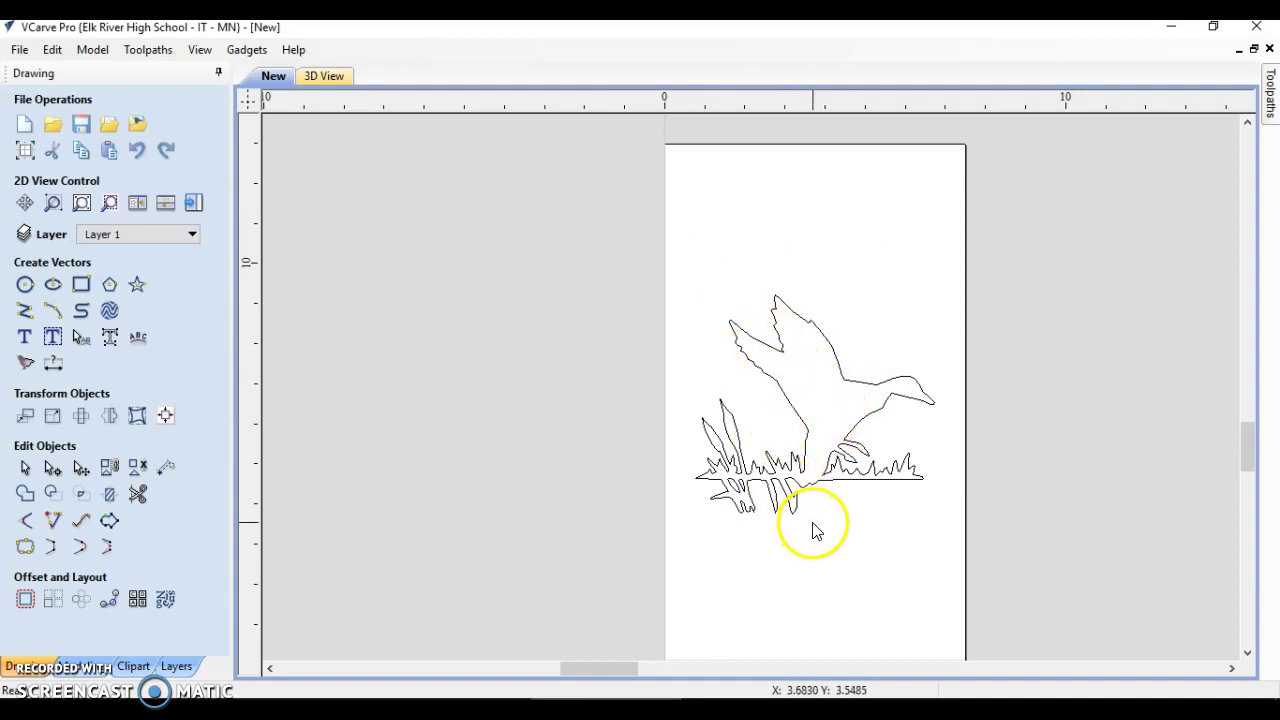
pyautogui.click(860, 424)
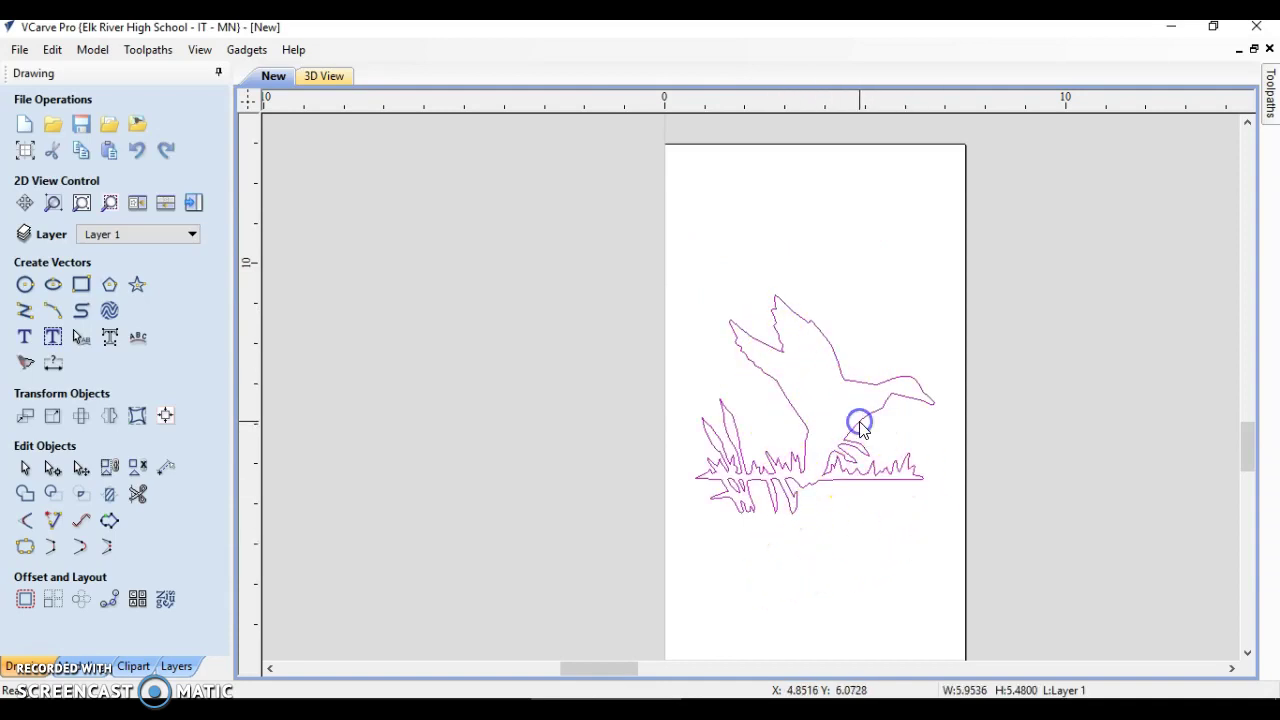
pyautogui.click(810, 383)
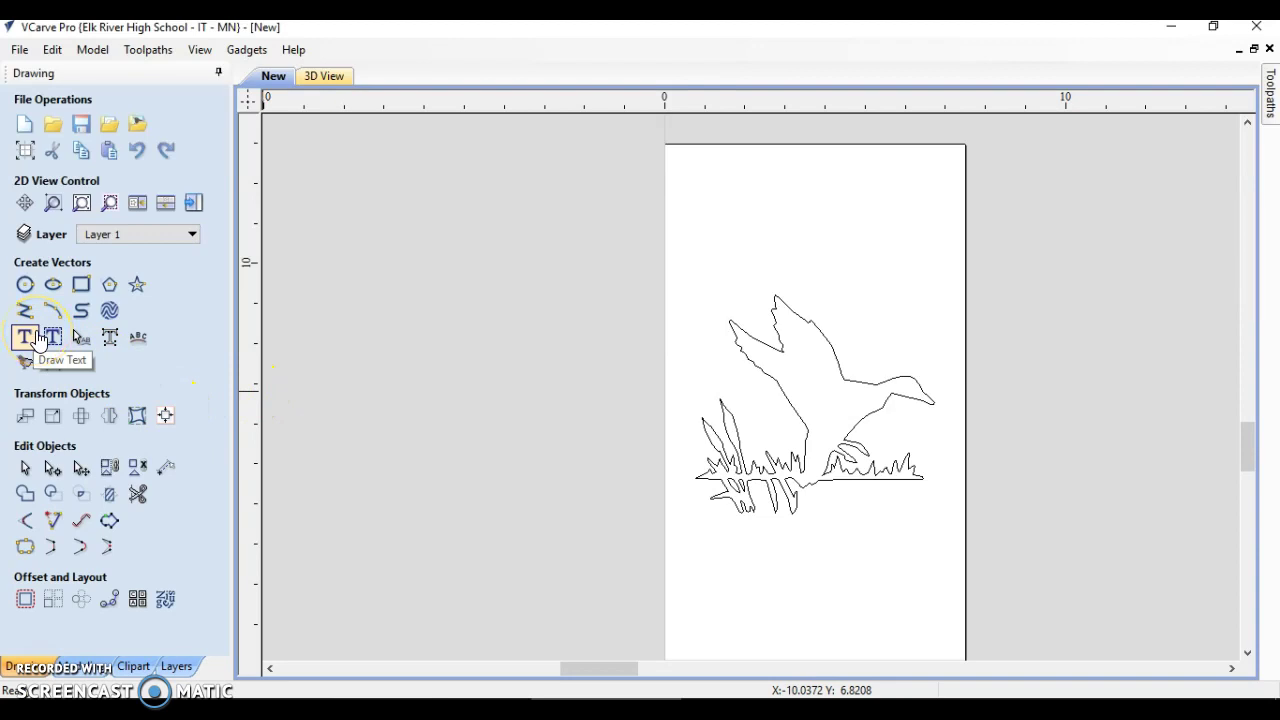
# Start the Draw Text tool, set an anchor on the sheet, and enter Hahn.
pyautogui.click(84, 346)
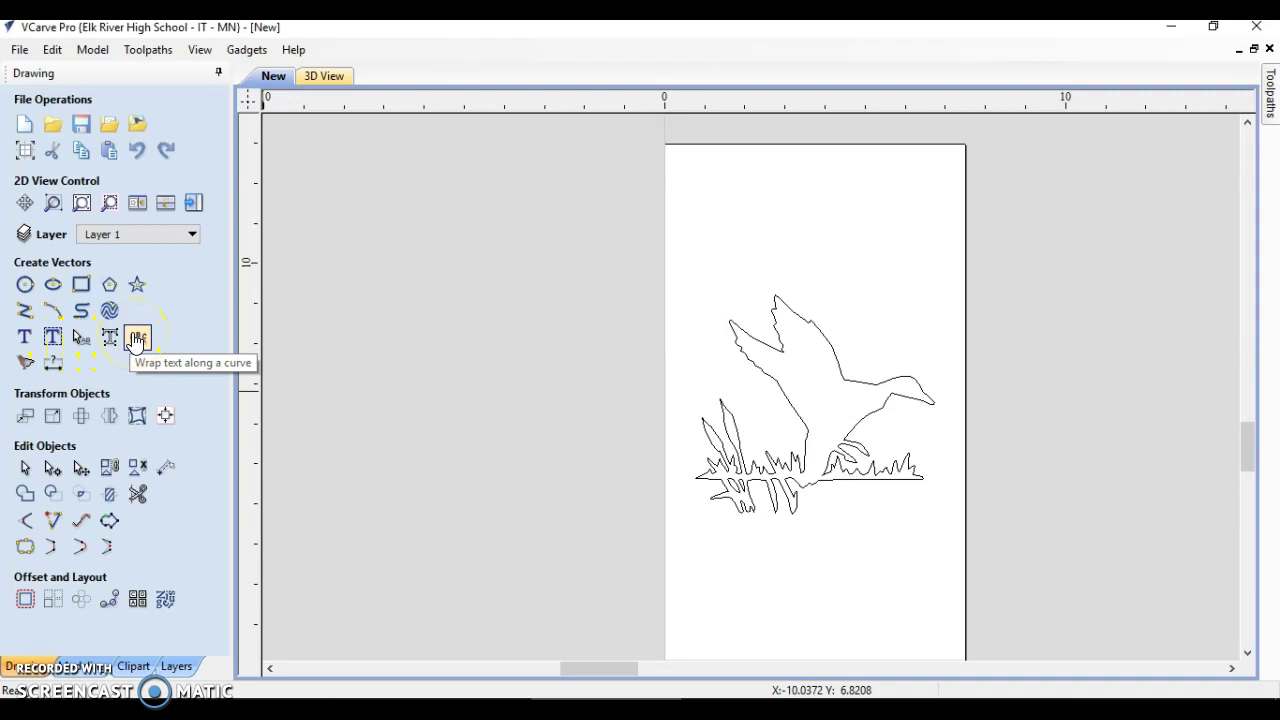
pyautogui.click(111, 338)
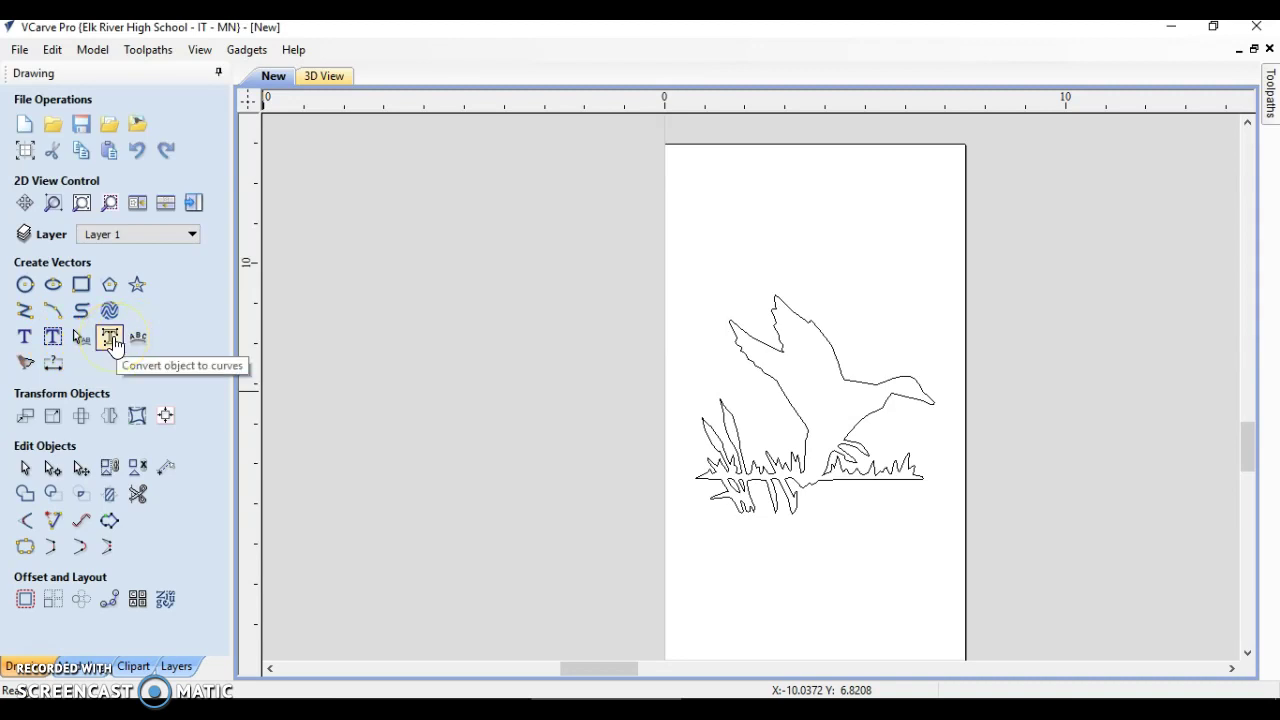
pyautogui.click(26, 339)
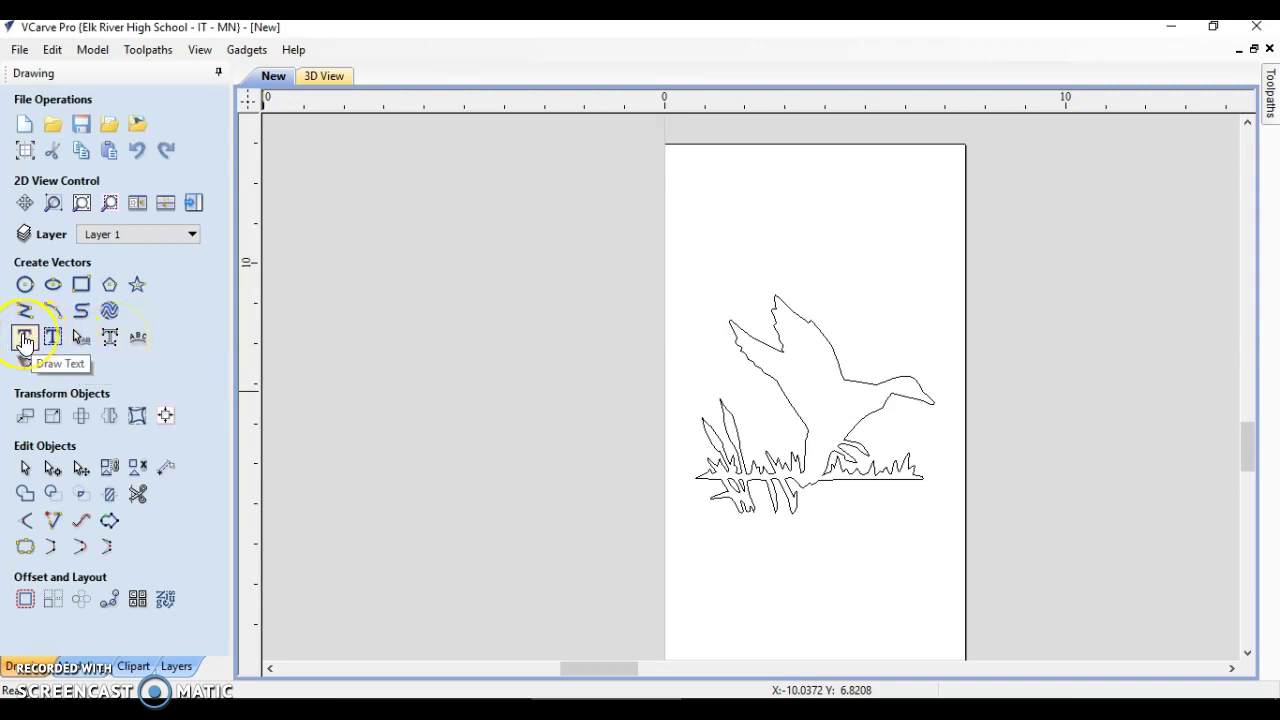
pyautogui.click(26, 339)
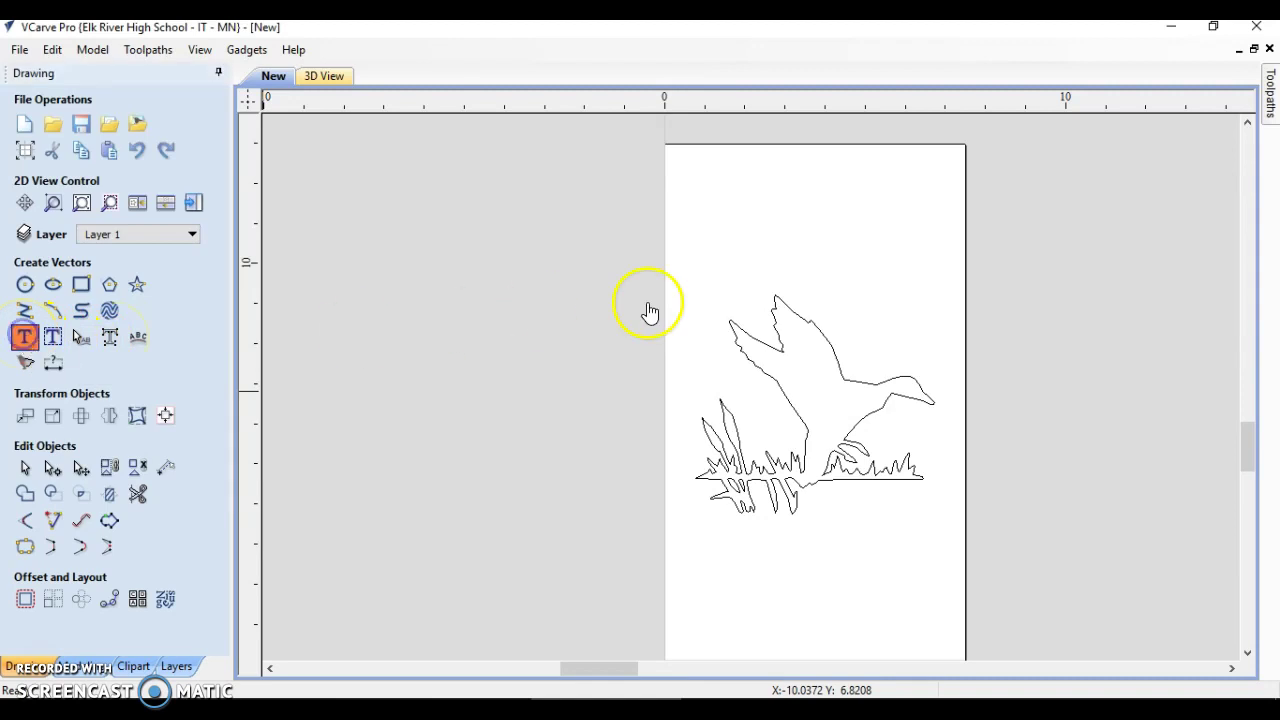
pyautogui.click(738, 240)
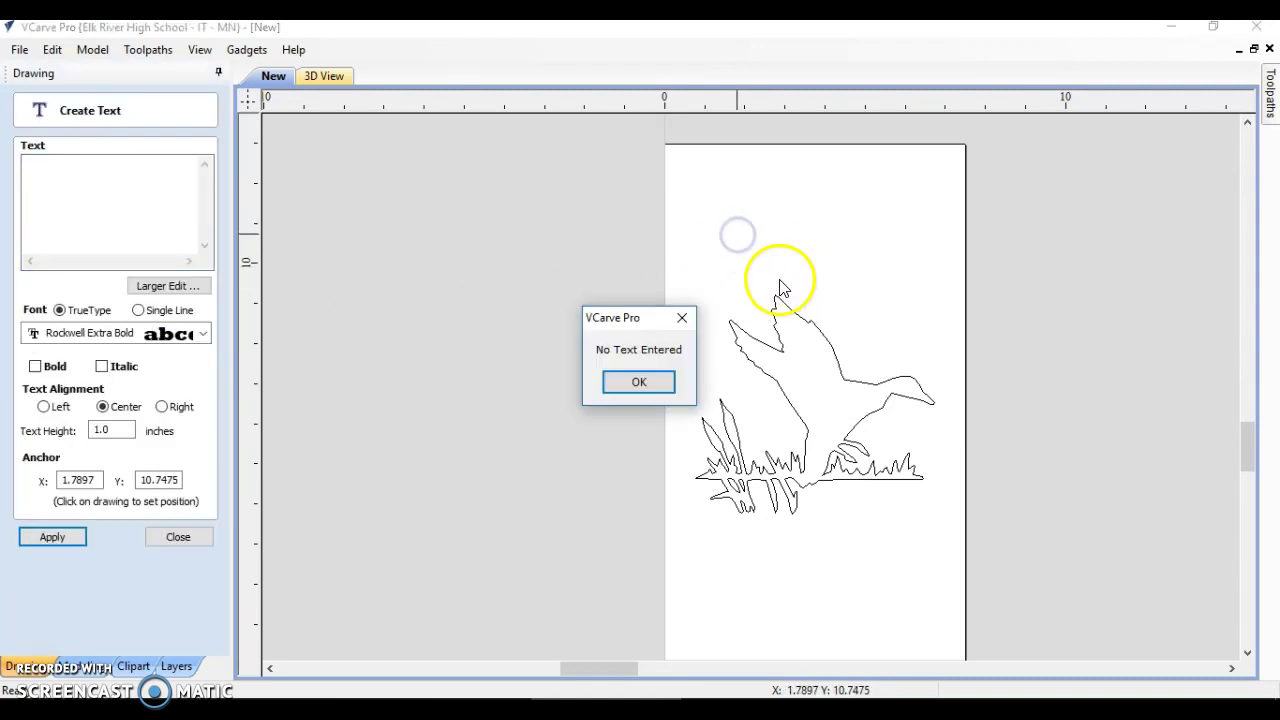
pyautogui.click(638, 393)
pyautogui.click(143, 197)
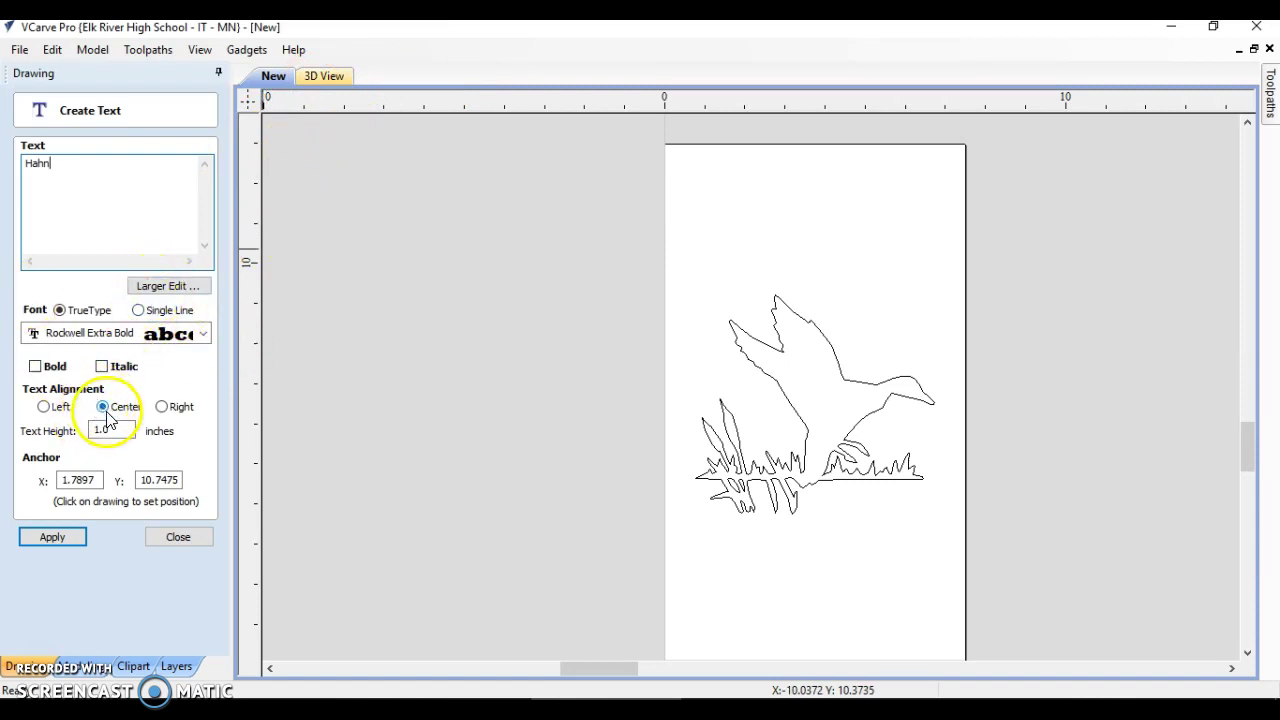
# Set the Hahn text to Gill Sans Ultra Bold, 1.0 inch high, placed above the duck.
pyautogui.click(203, 333)
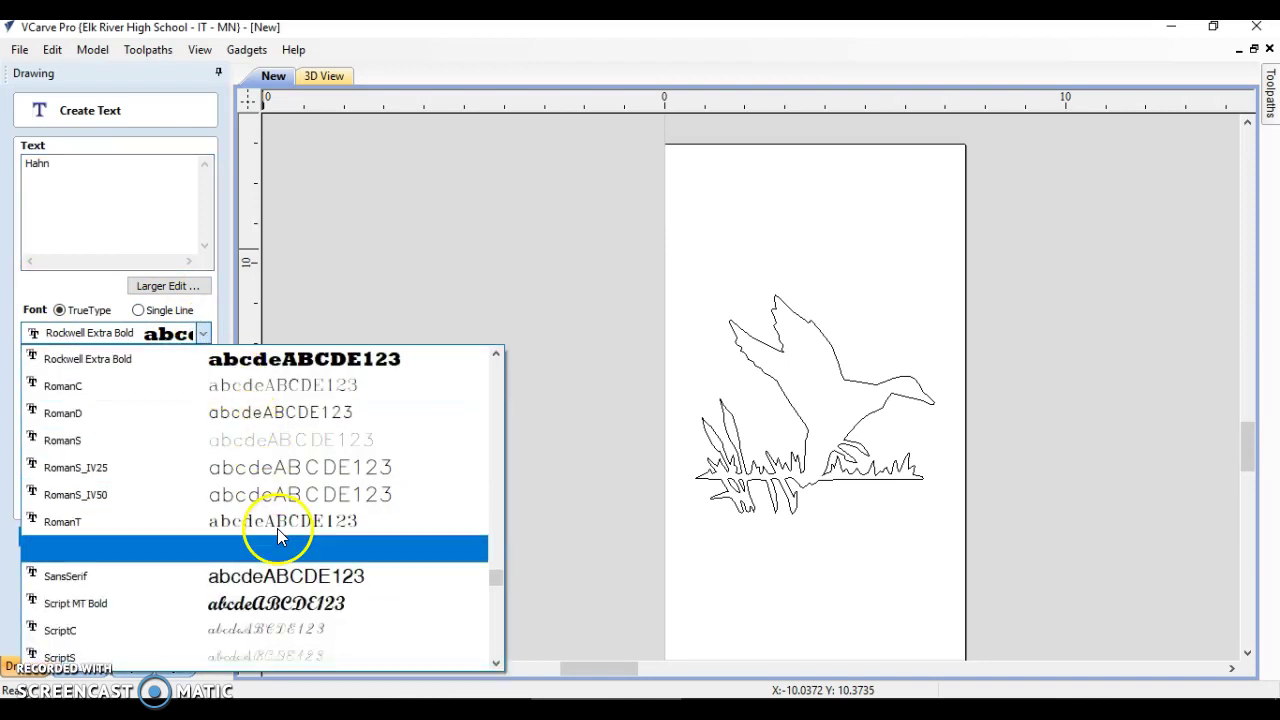
pyautogui.scroll(10, 296, 572)
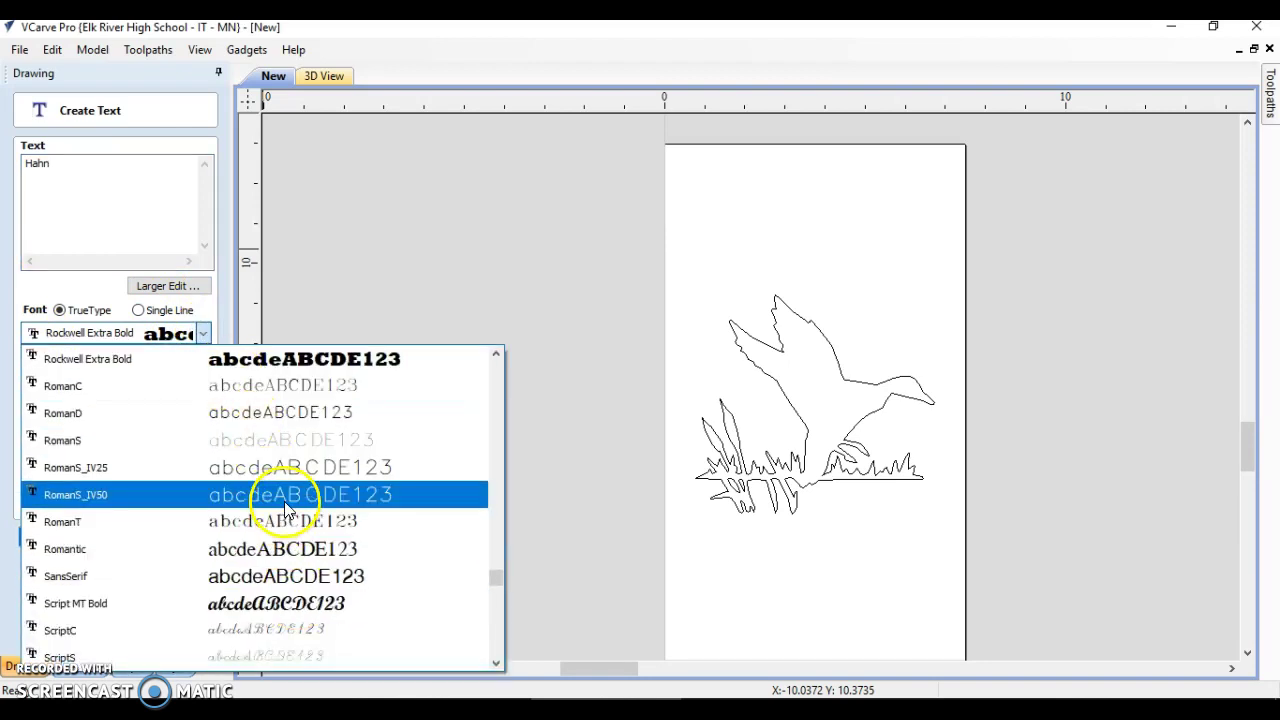
pyautogui.scroll(12, 298, 500)
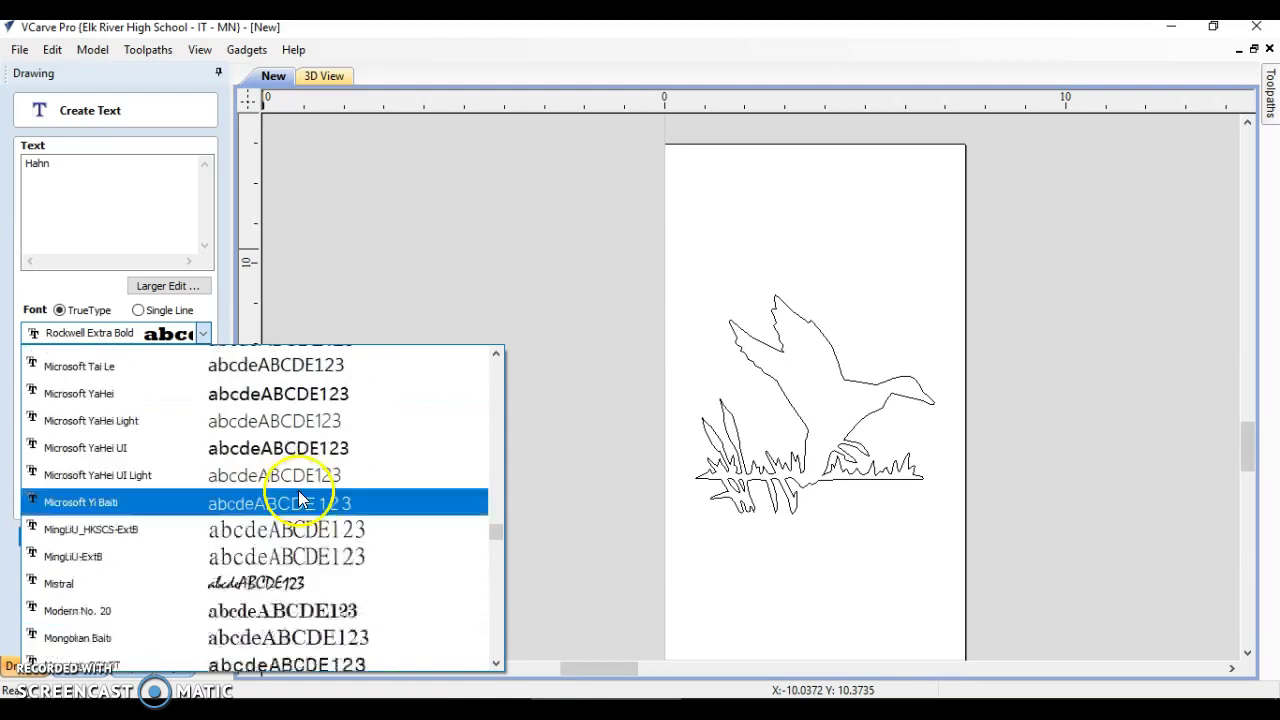
pyautogui.scroll(12, 300, 493)
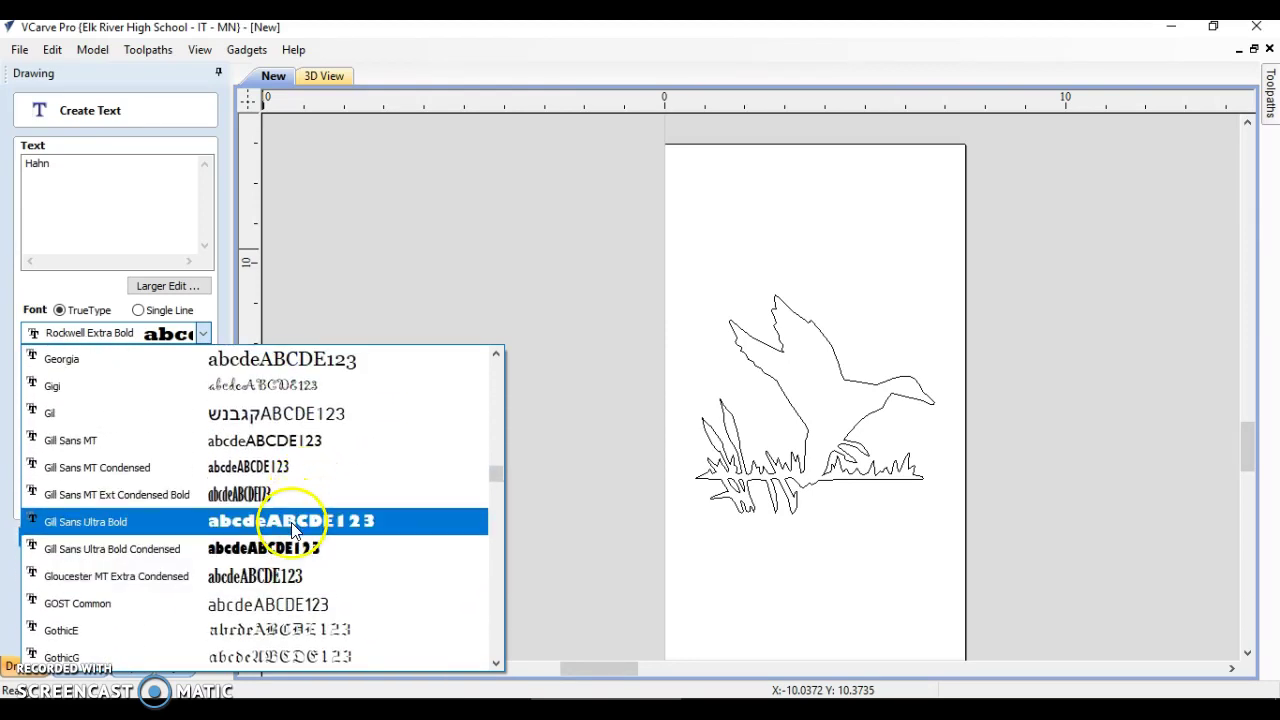
pyautogui.click(300, 521)
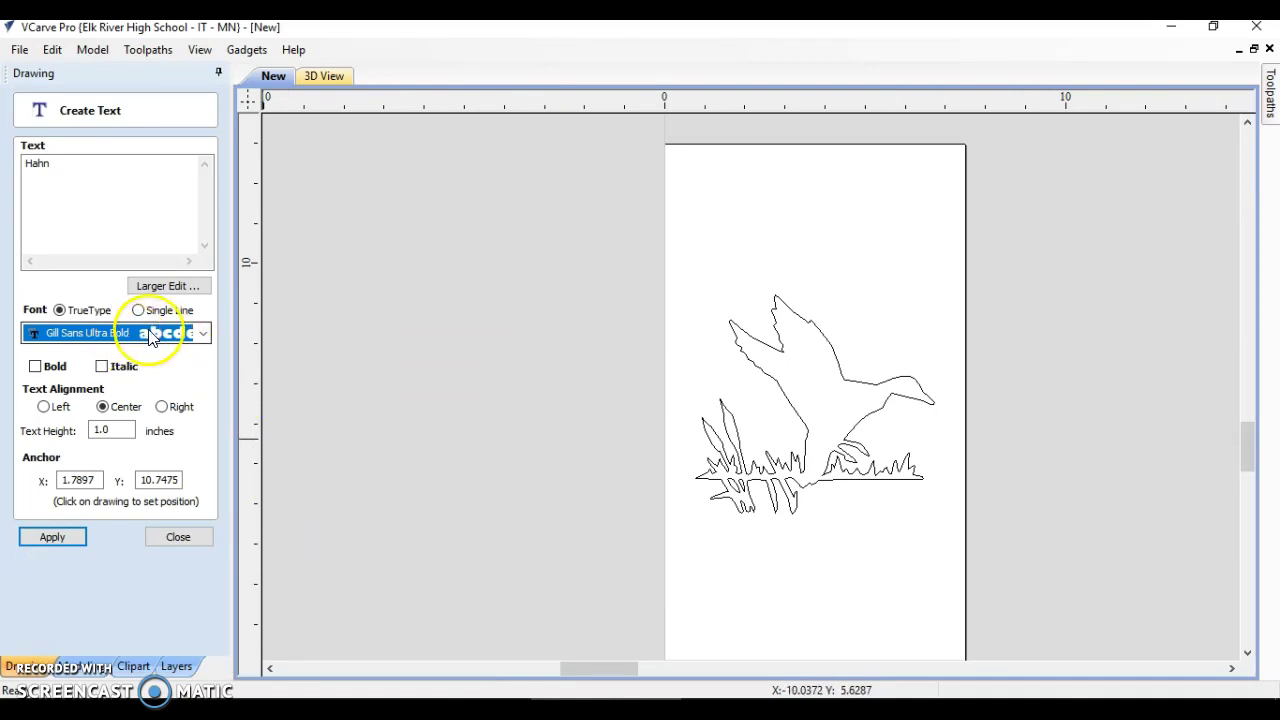
pyautogui.click(111, 430)
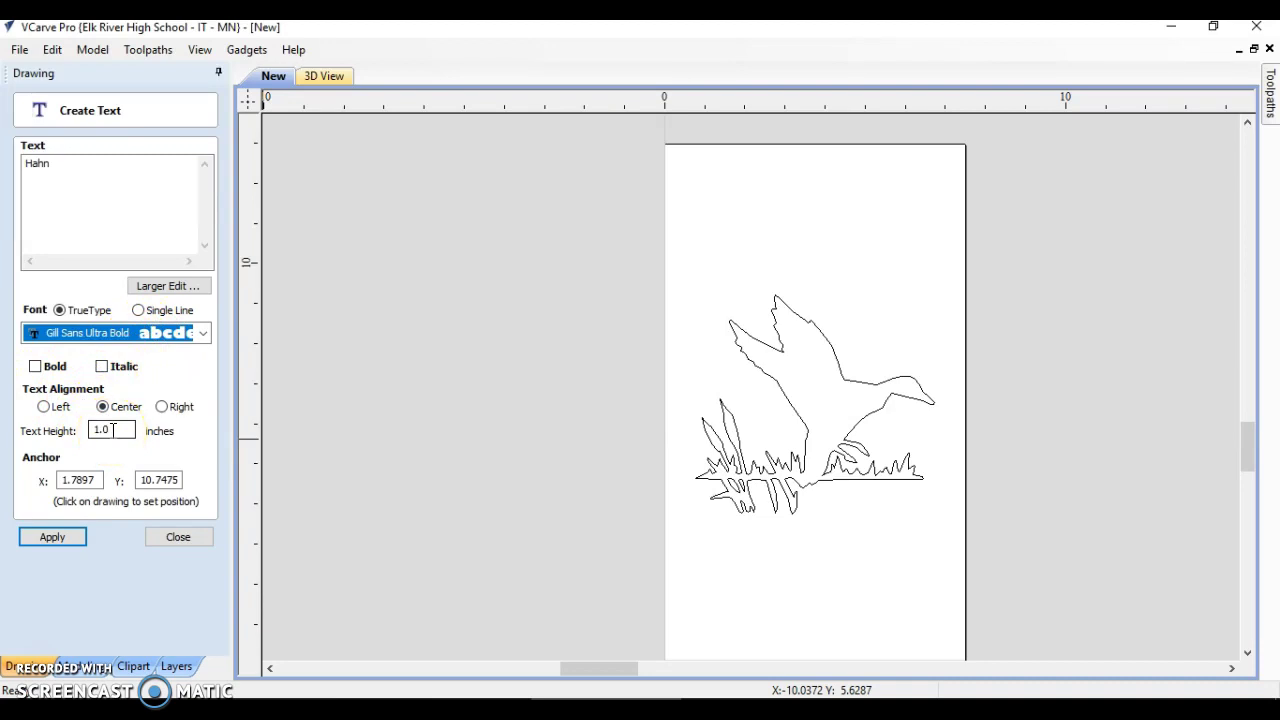
pyautogui.click(801, 268)
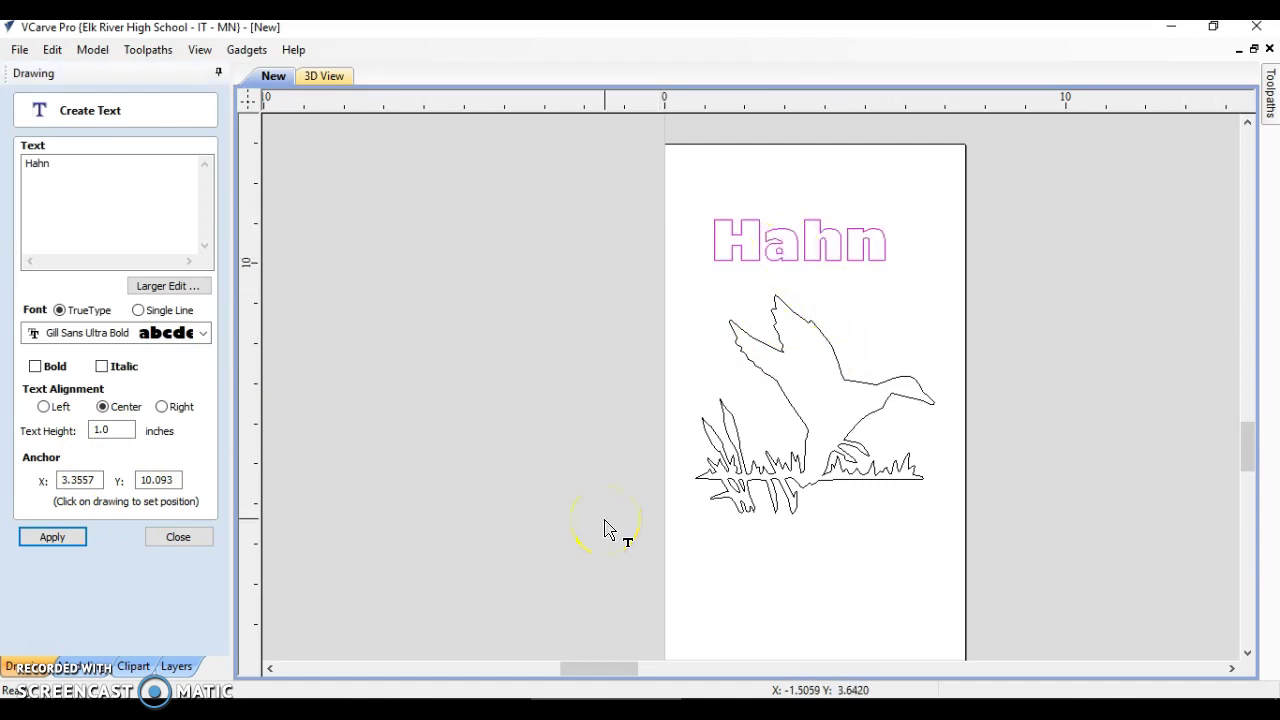
# Try the GothicE font, then commit the Hahn text to the drawing.
pyautogui.click(200, 333)
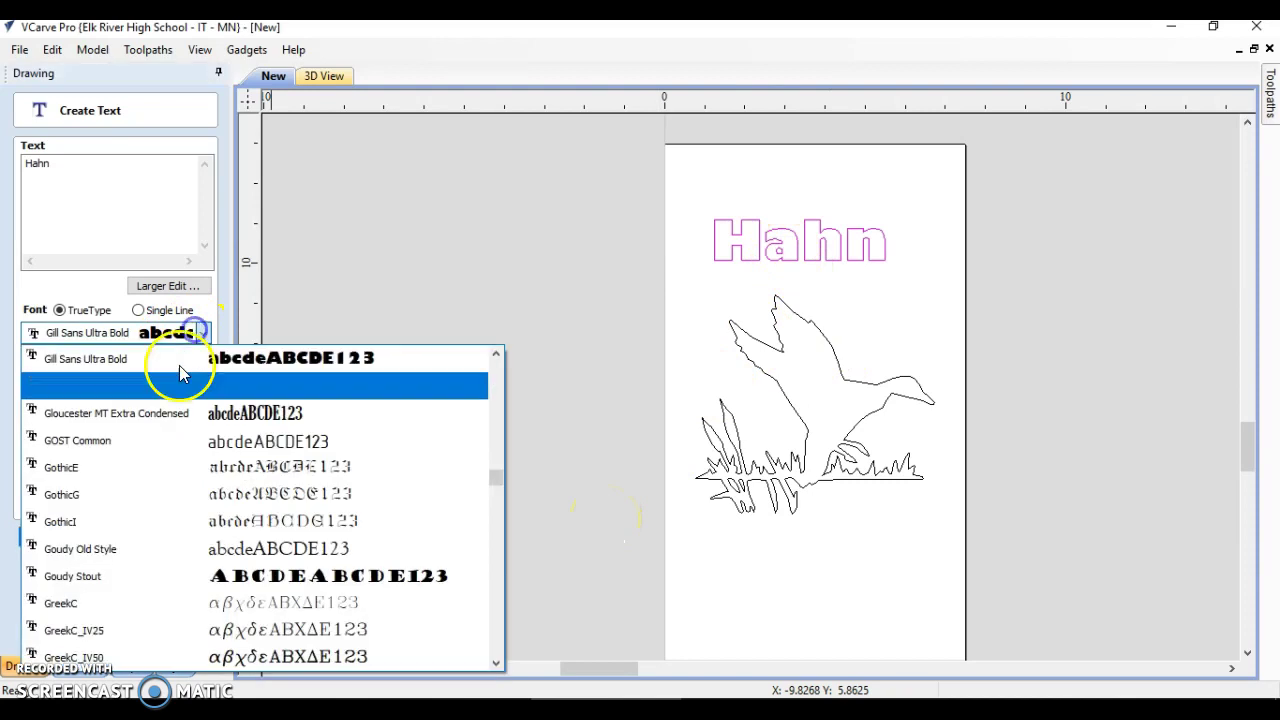
pyautogui.click(210, 470)
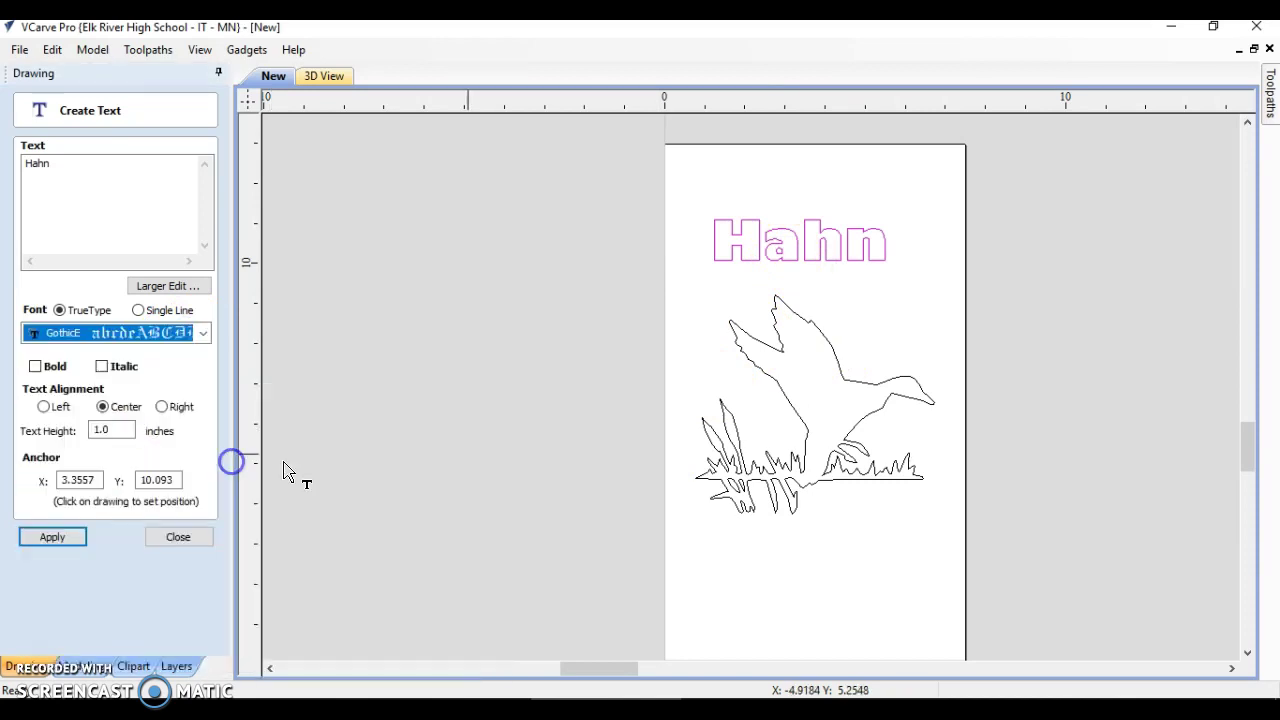
pyautogui.click(862, 327)
pyautogui.click(860, 325)
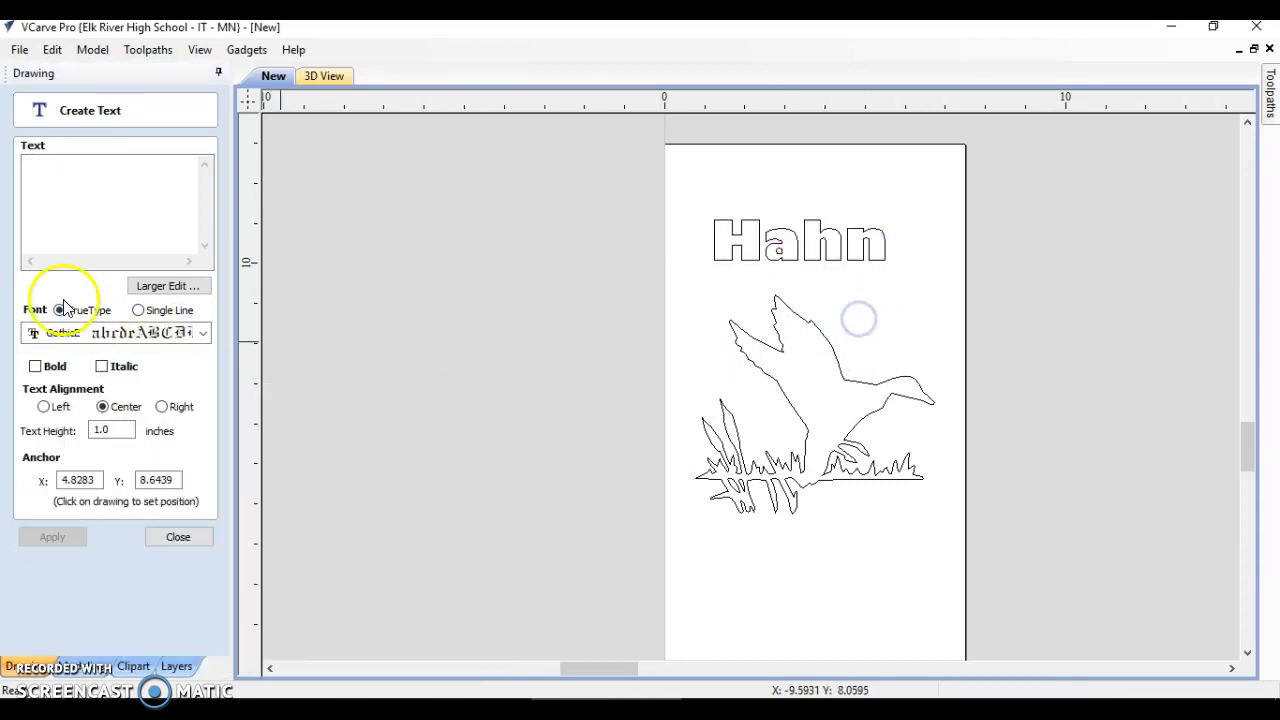
pyautogui.click(40, 170)
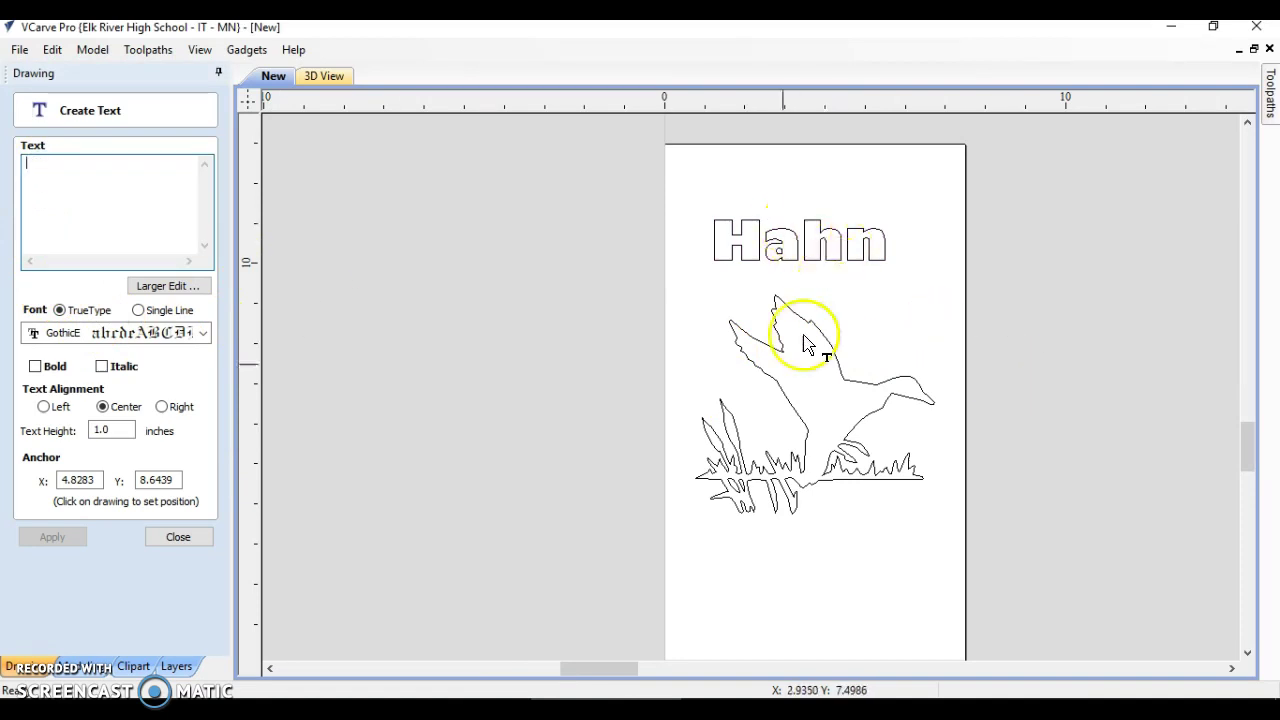
pyautogui.click(484, 248)
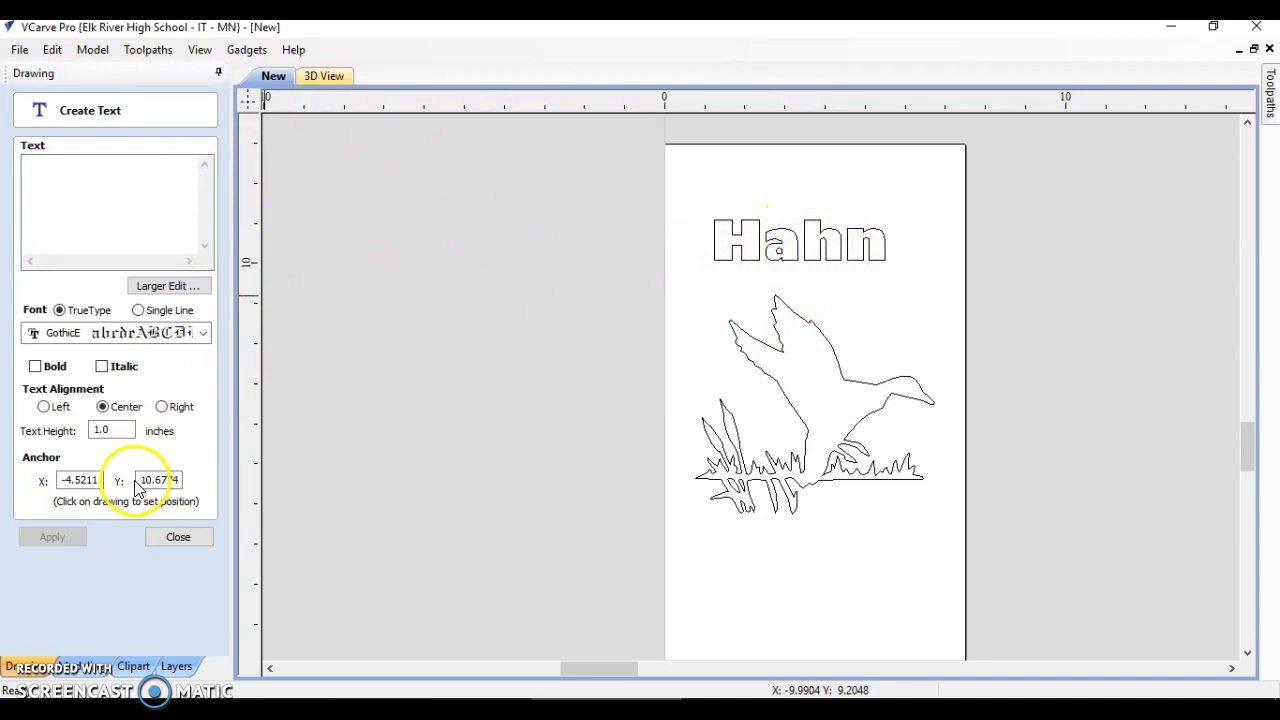
# Move the Hahn text down and right to about X 1.5062, Y 10.4619 above the duck.
pyautogui.click(177, 540)
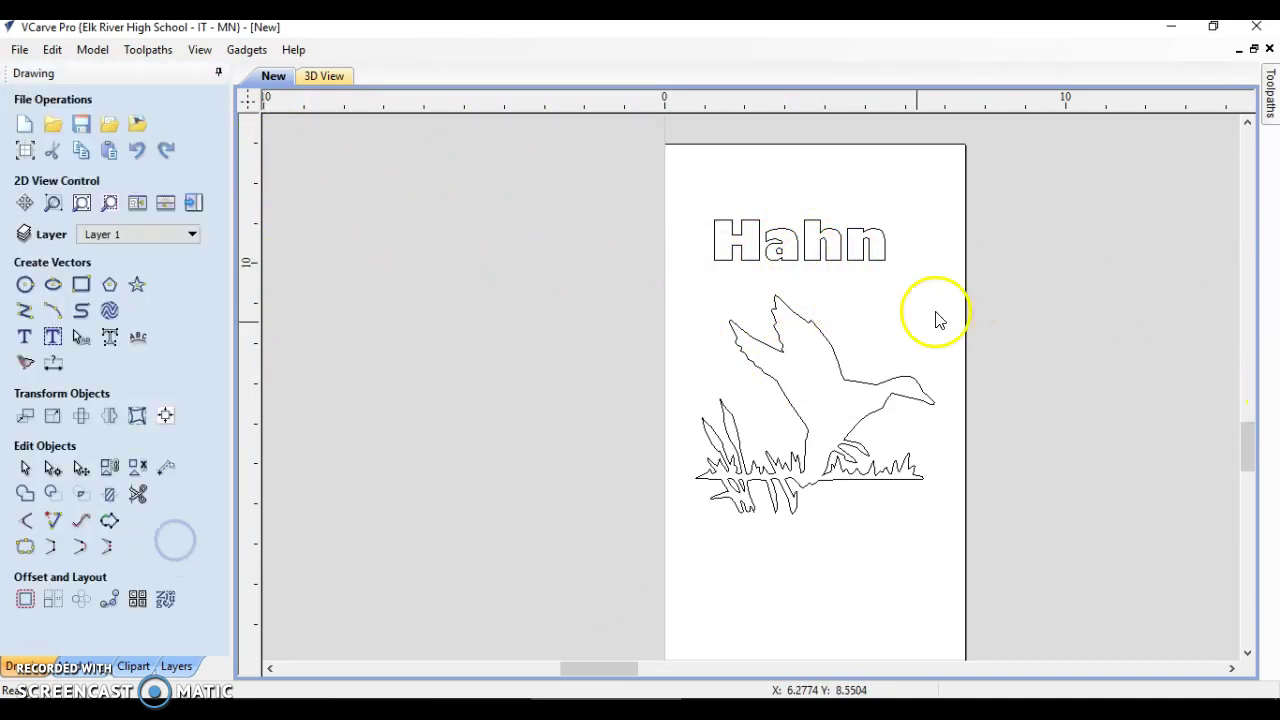
pyautogui.click(783, 260)
pyautogui.click(853, 290)
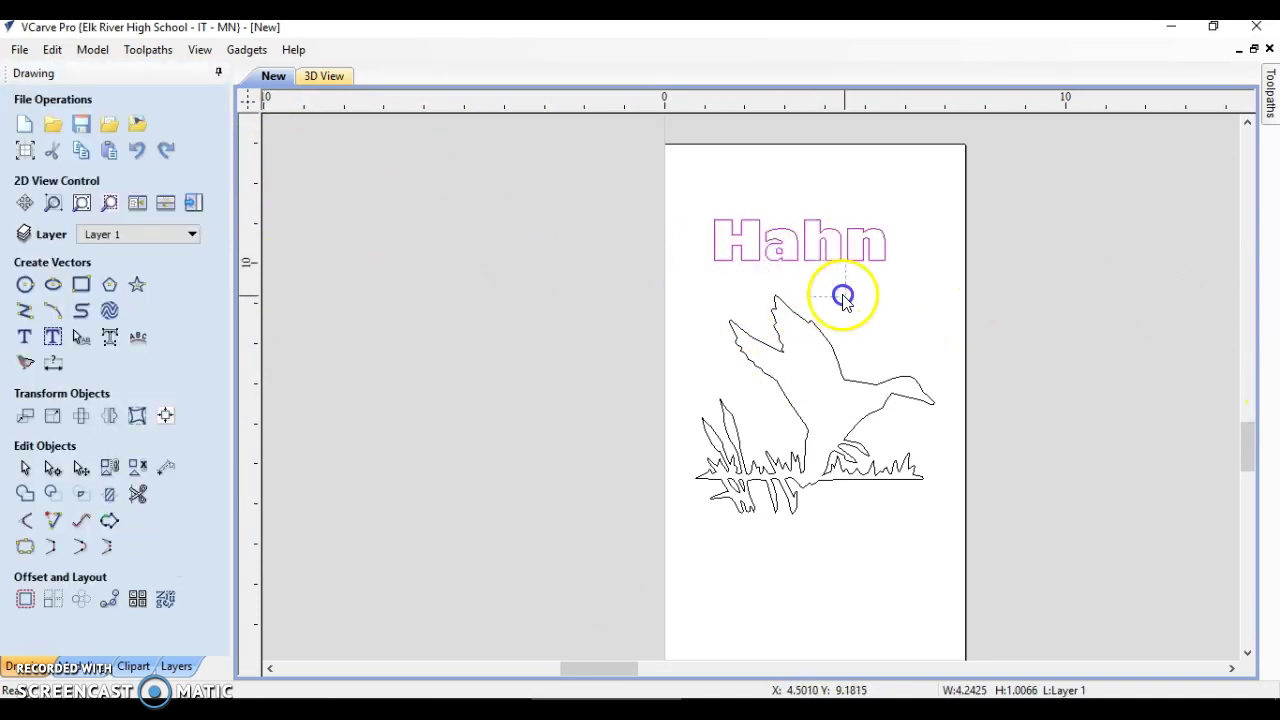
pyautogui.click(803, 257)
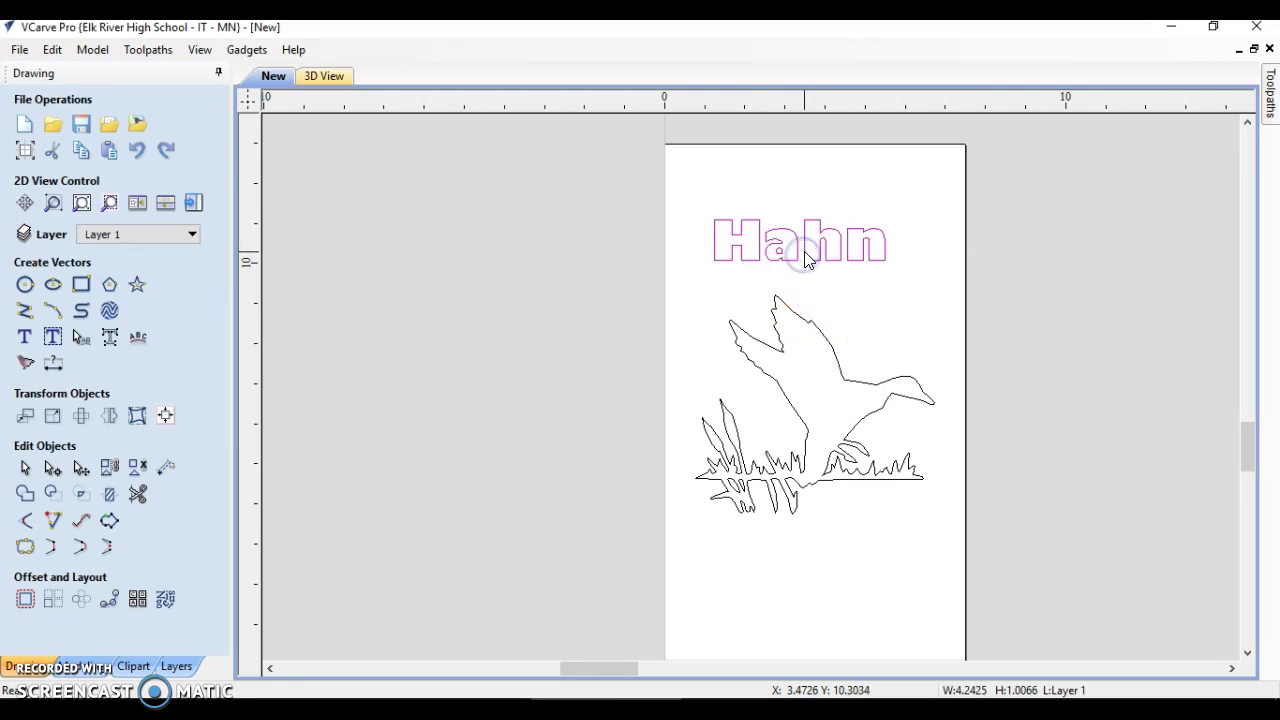
pyautogui.click(831, 300)
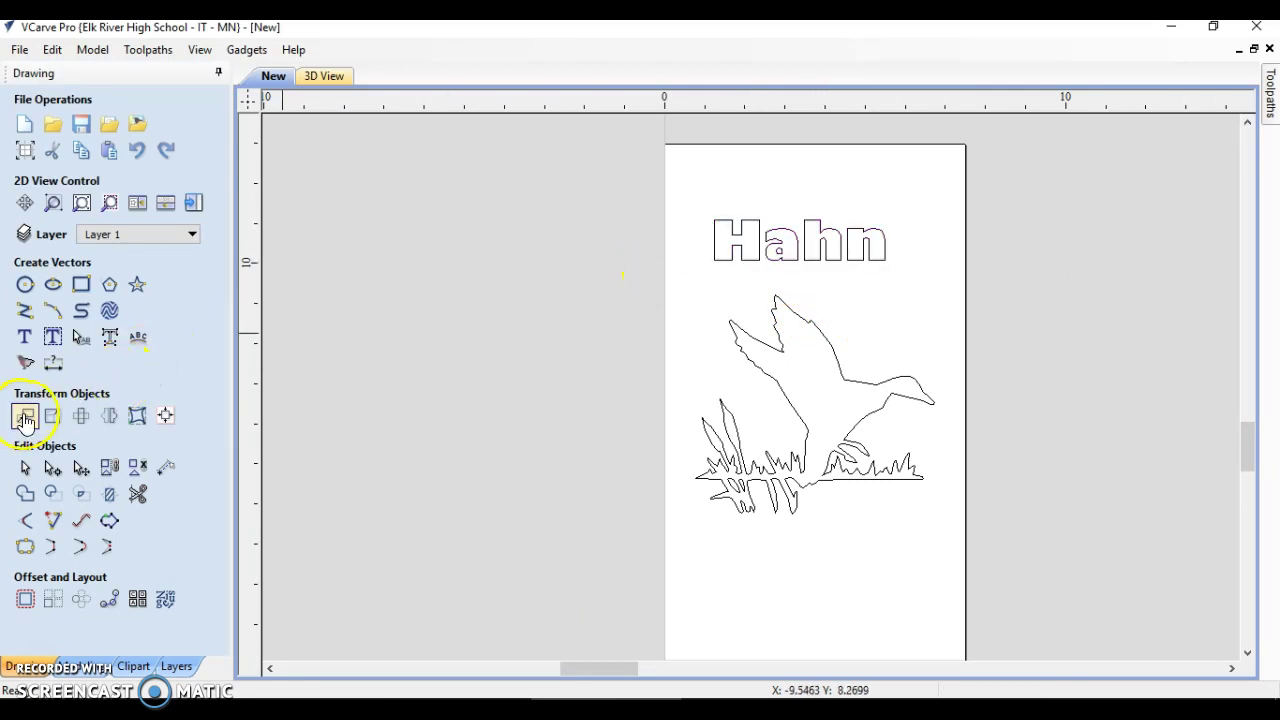
pyautogui.click(25, 418)
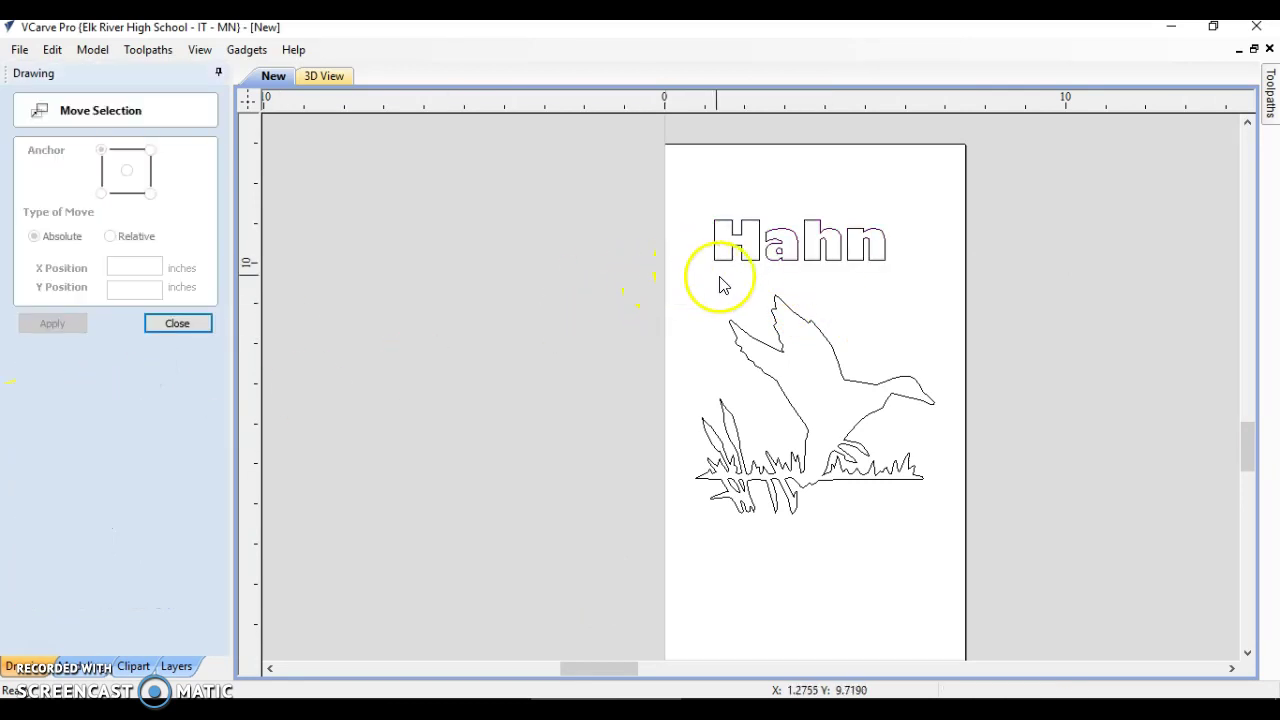
pyautogui.click(798, 262)
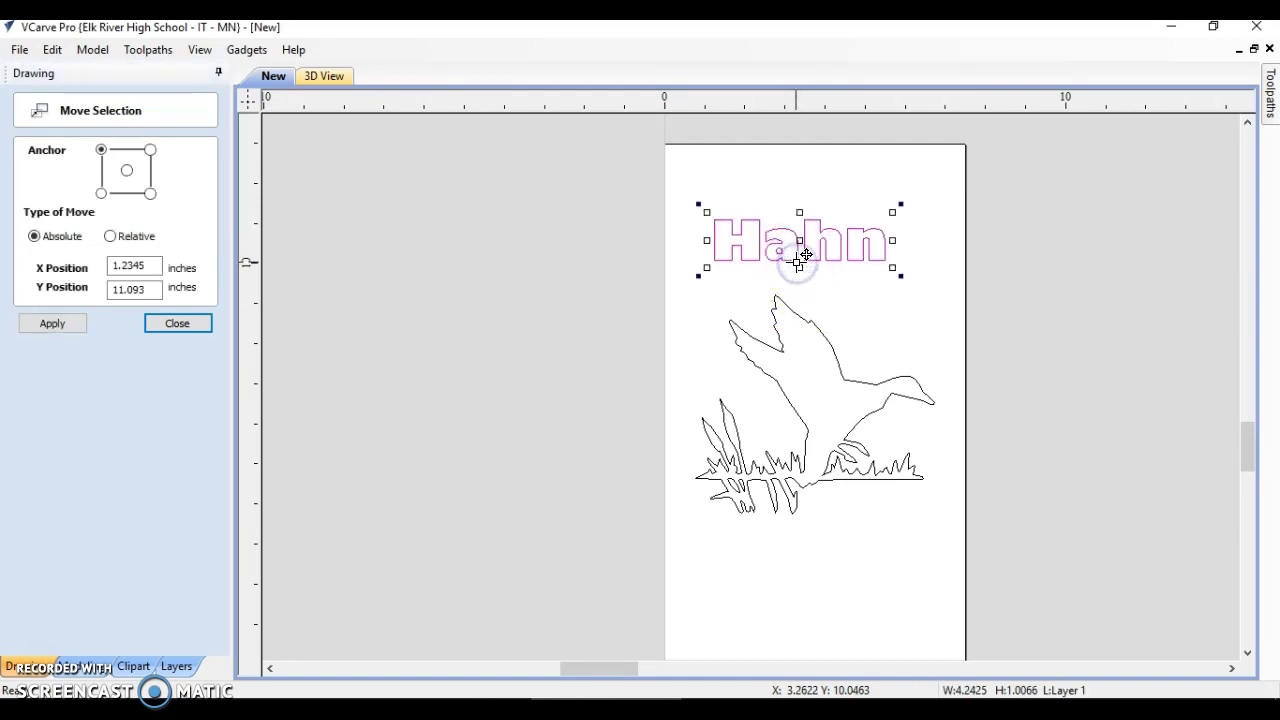
pyautogui.moveTo(798, 262); pyautogui.dragTo(808, 287)
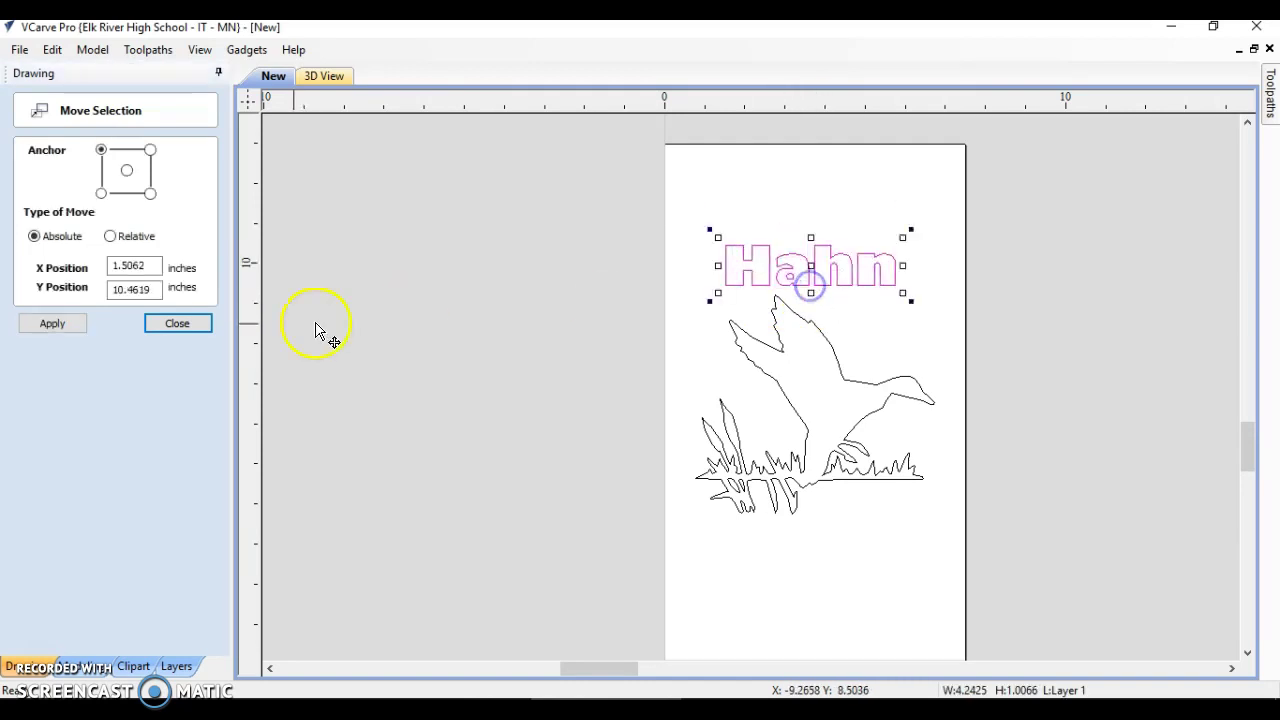
# Scale the Hahn text proportionally to about 5.15 × 1.22 inches, undoing an accidental rotation.
pyautogui.click(177, 323)
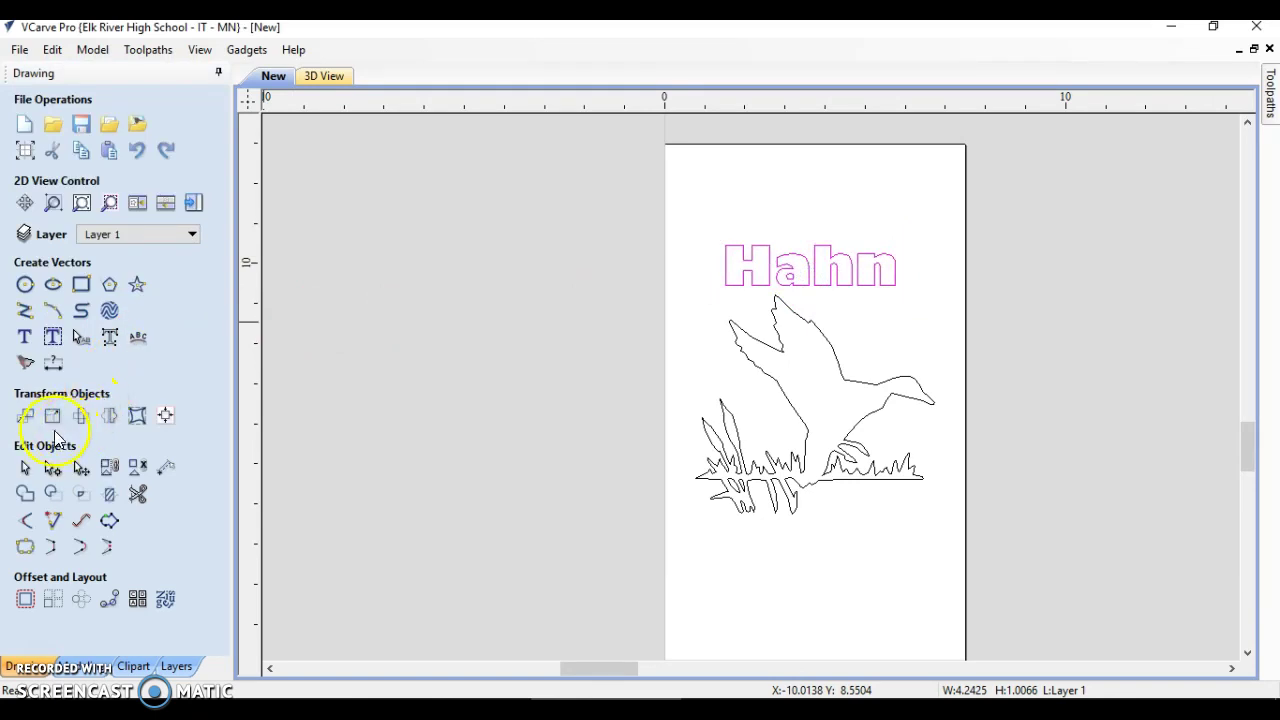
pyautogui.click(53, 420)
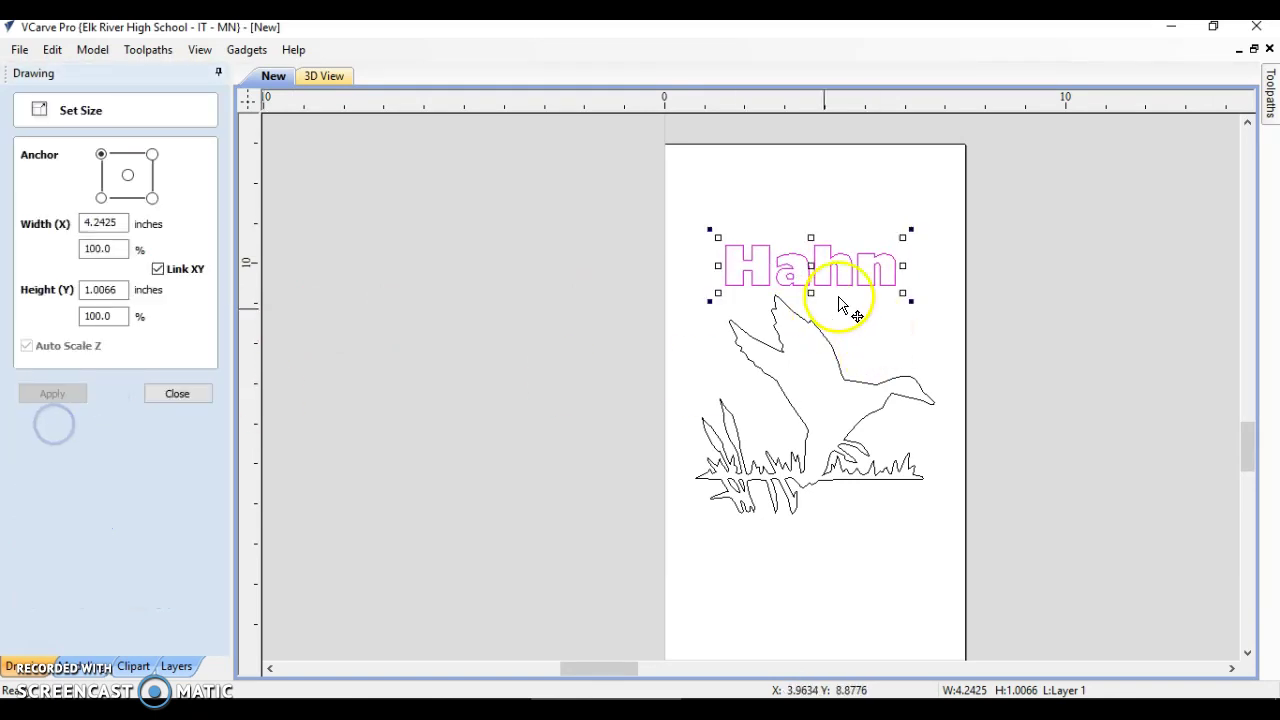
pyautogui.moveTo(910, 233); pyautogui.dragTo(962, 243)
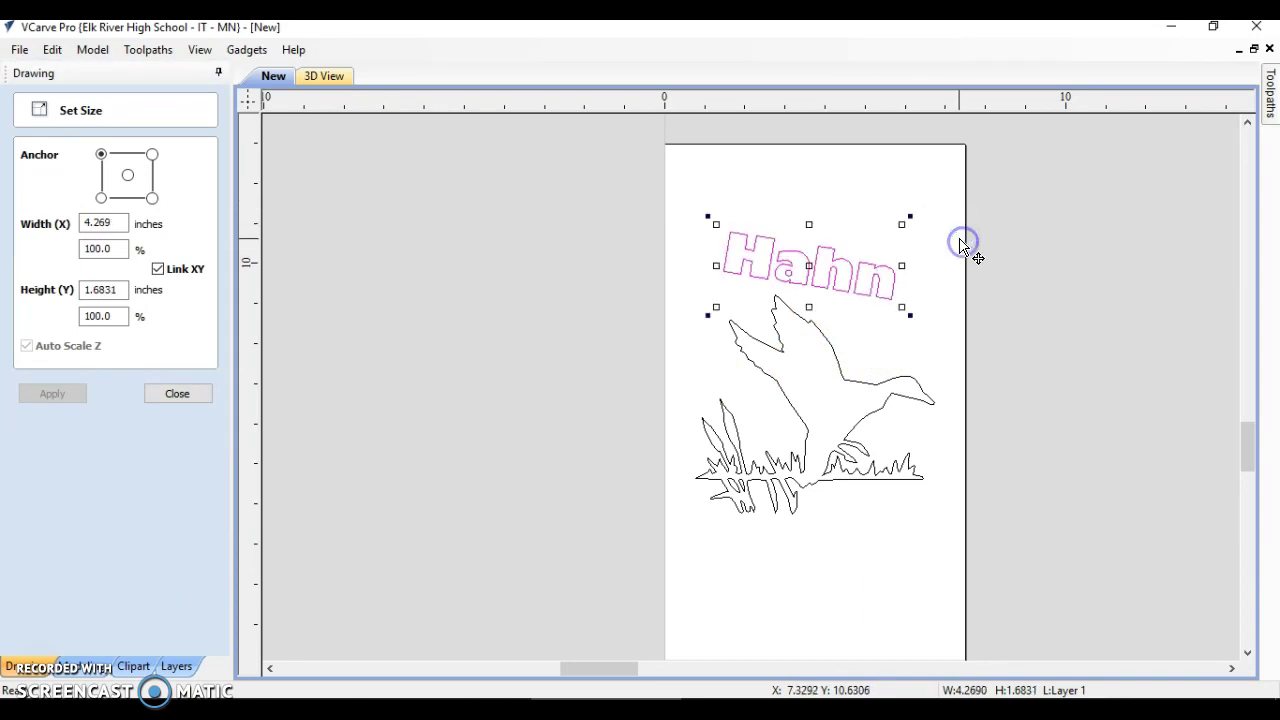
pyautogui.hotkey('ctrl', 'z')
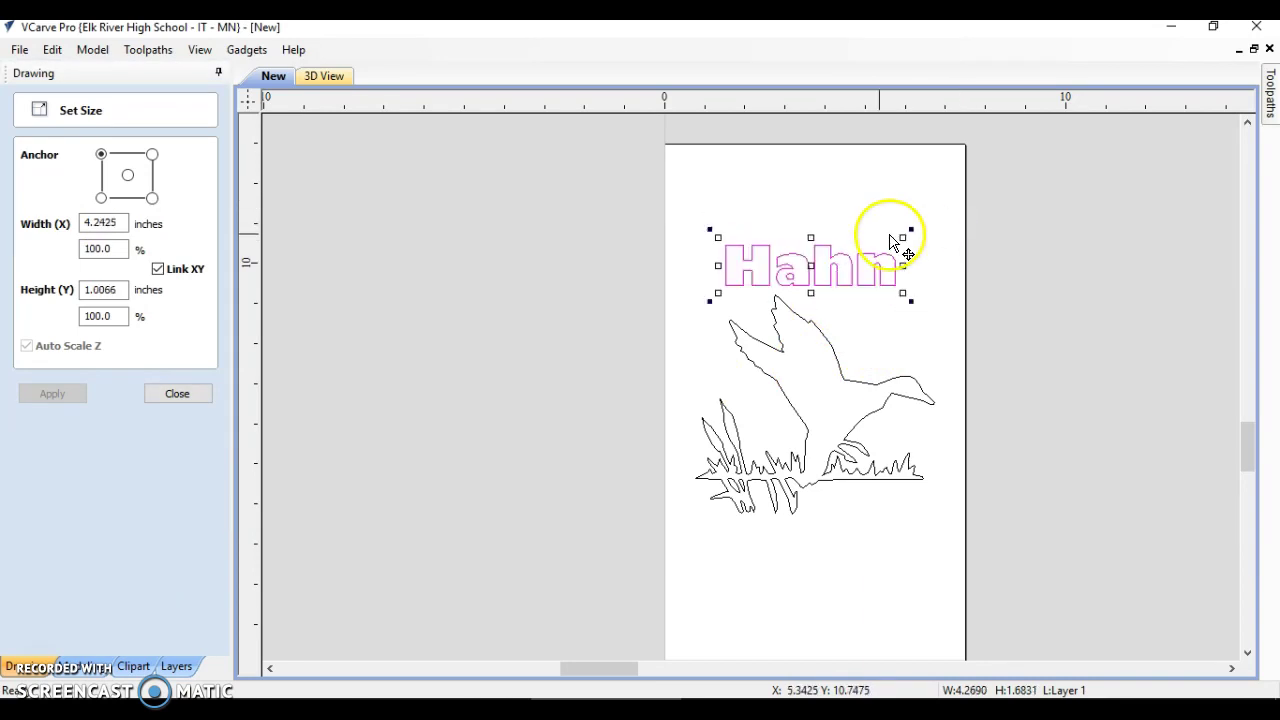
pyautogui.click(812, 264)
pyautogui.moveTo(898, 236); pyautogui.dragTo(871, 240)
pyautogui.click(168, 392)
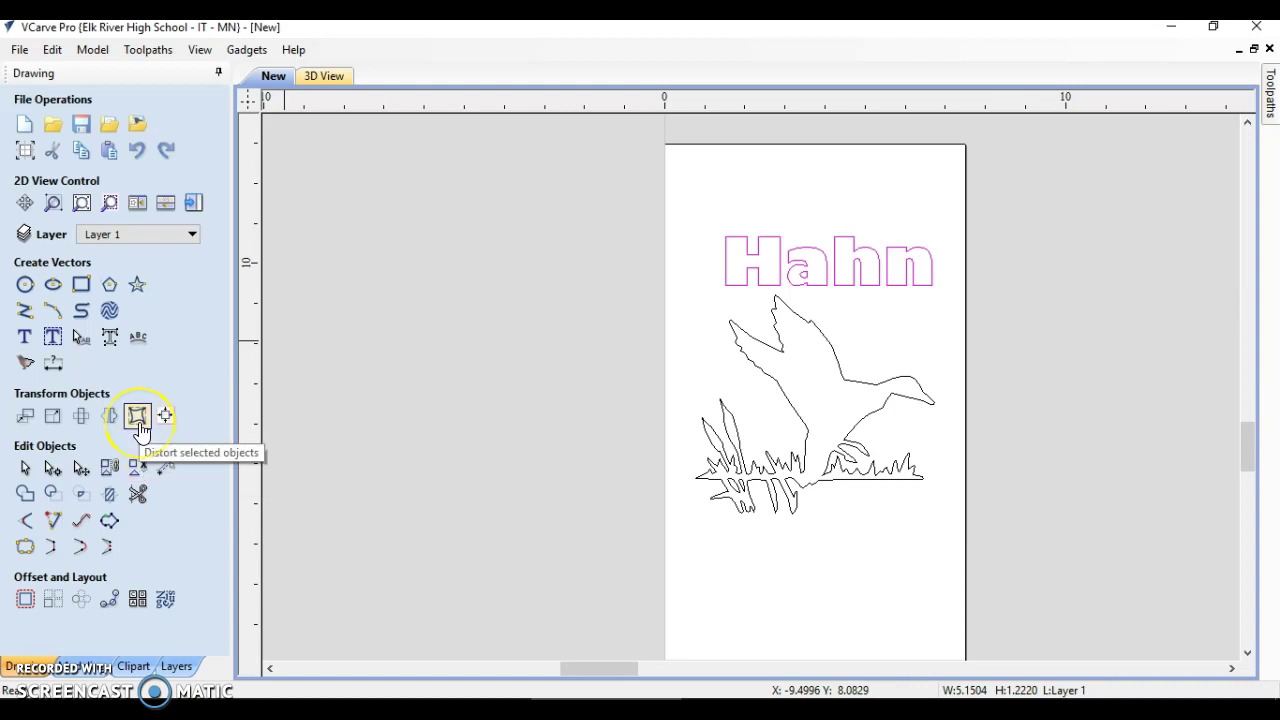
pyautogui.click(138, 416)
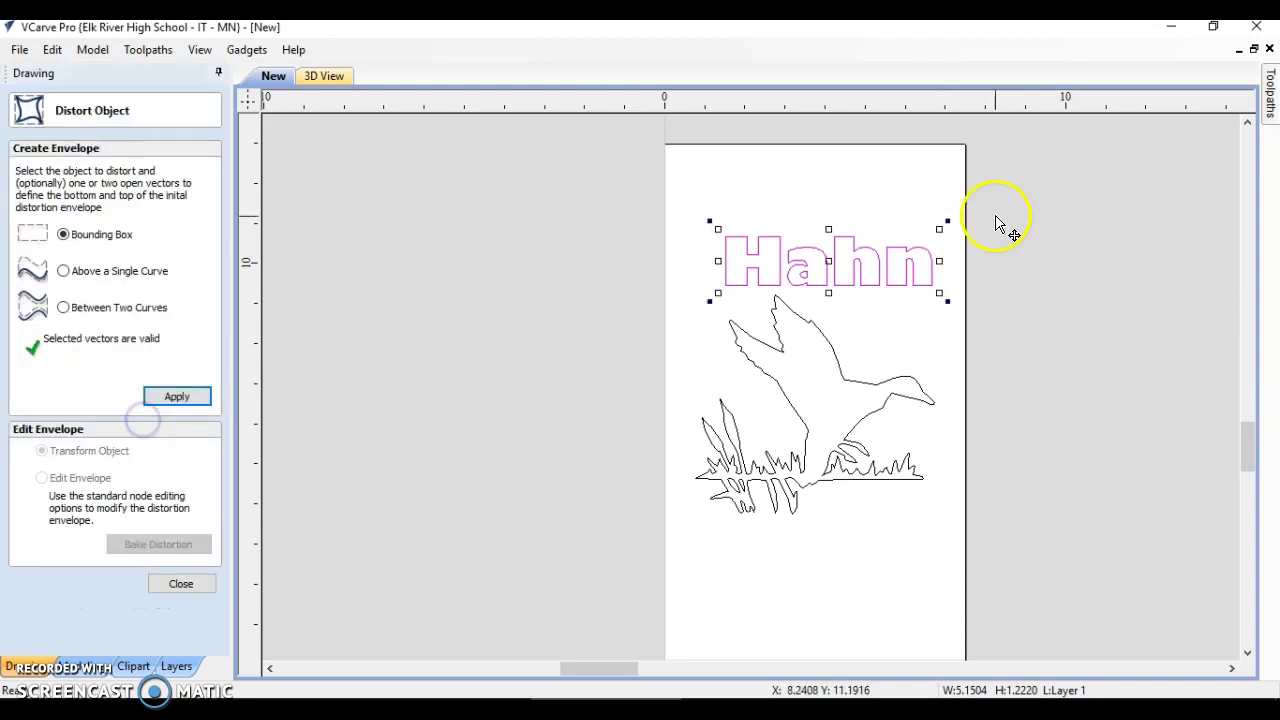
pyautogui.click(828, 285)
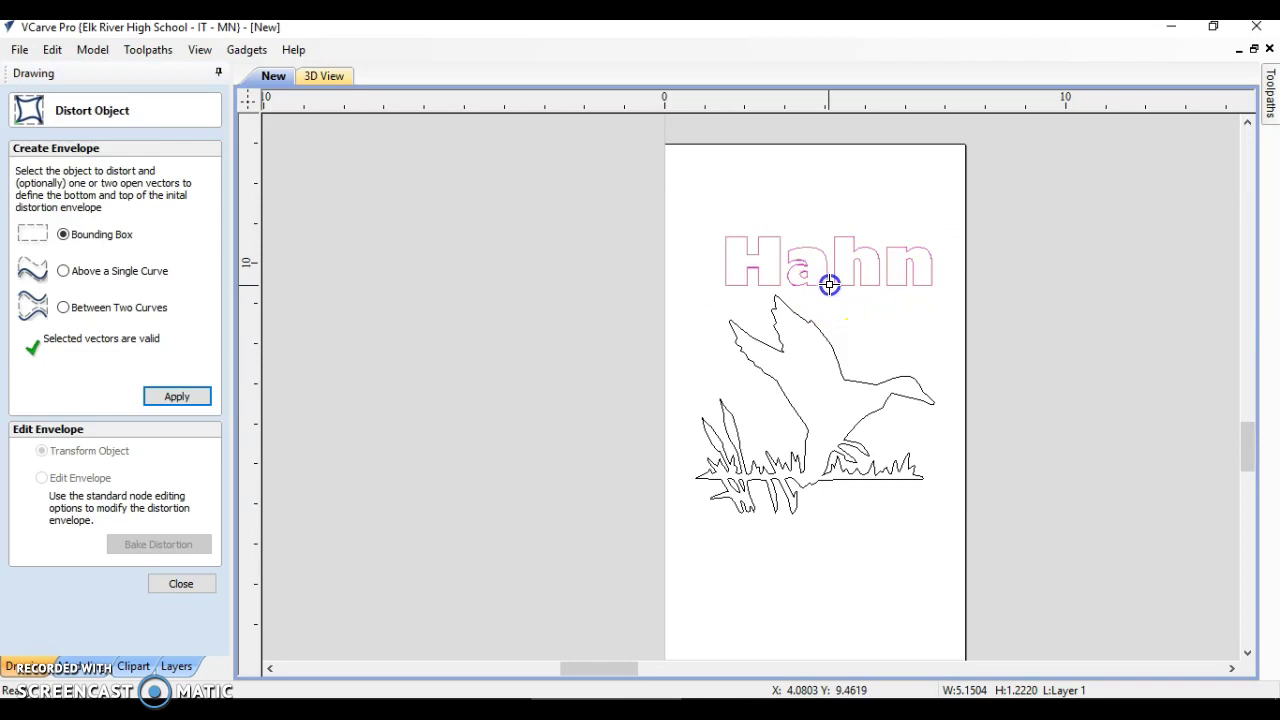
pyautogui.click(828, 285)
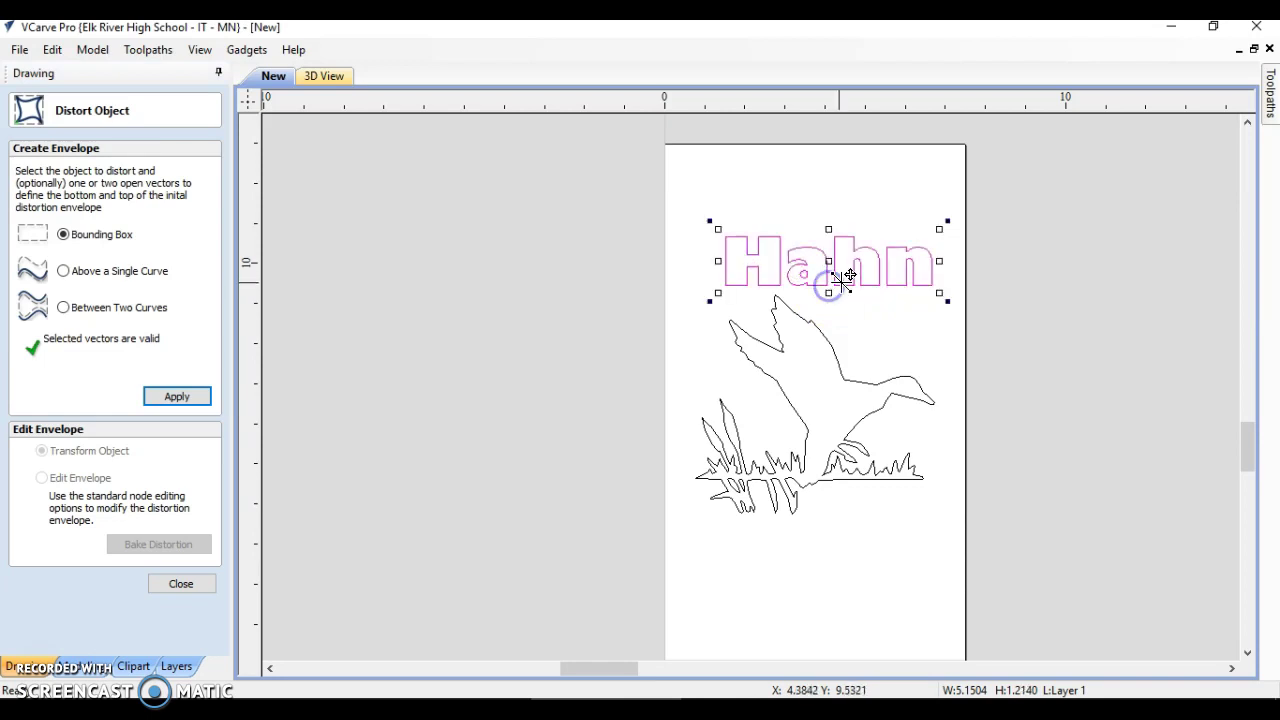
pyautogui.click(63, 272)
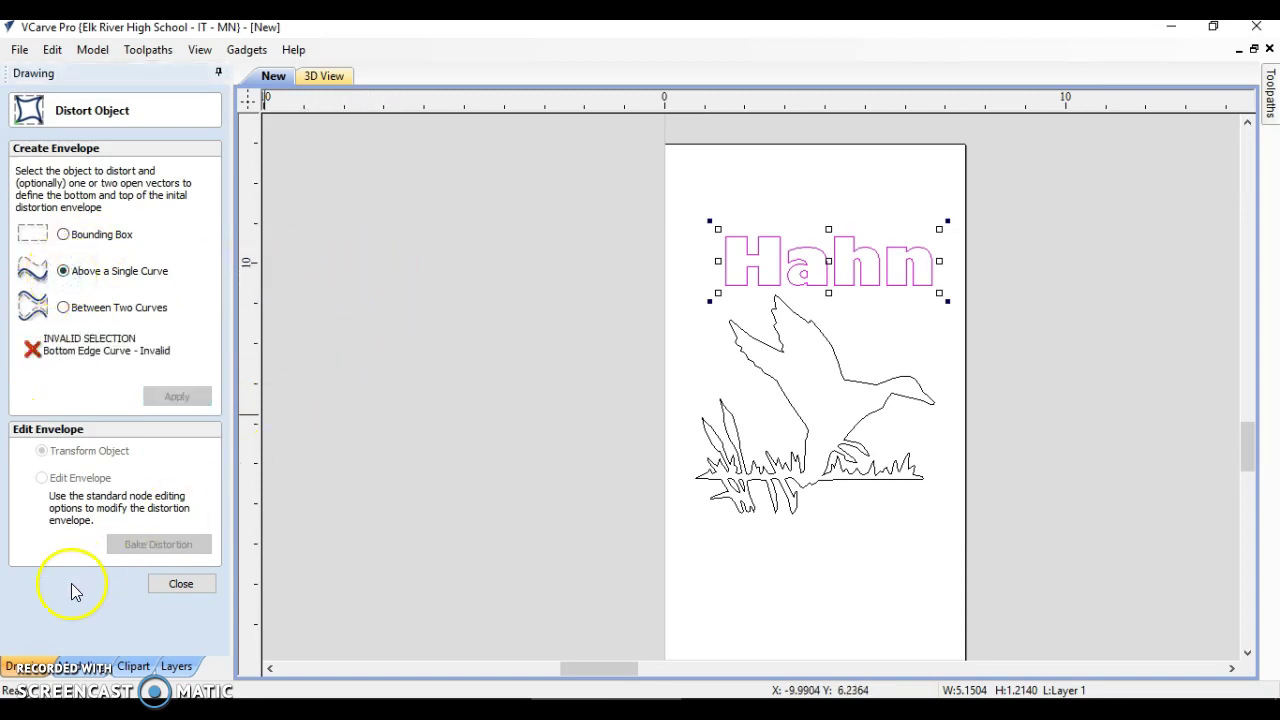
pyautogui.click(181, 587)
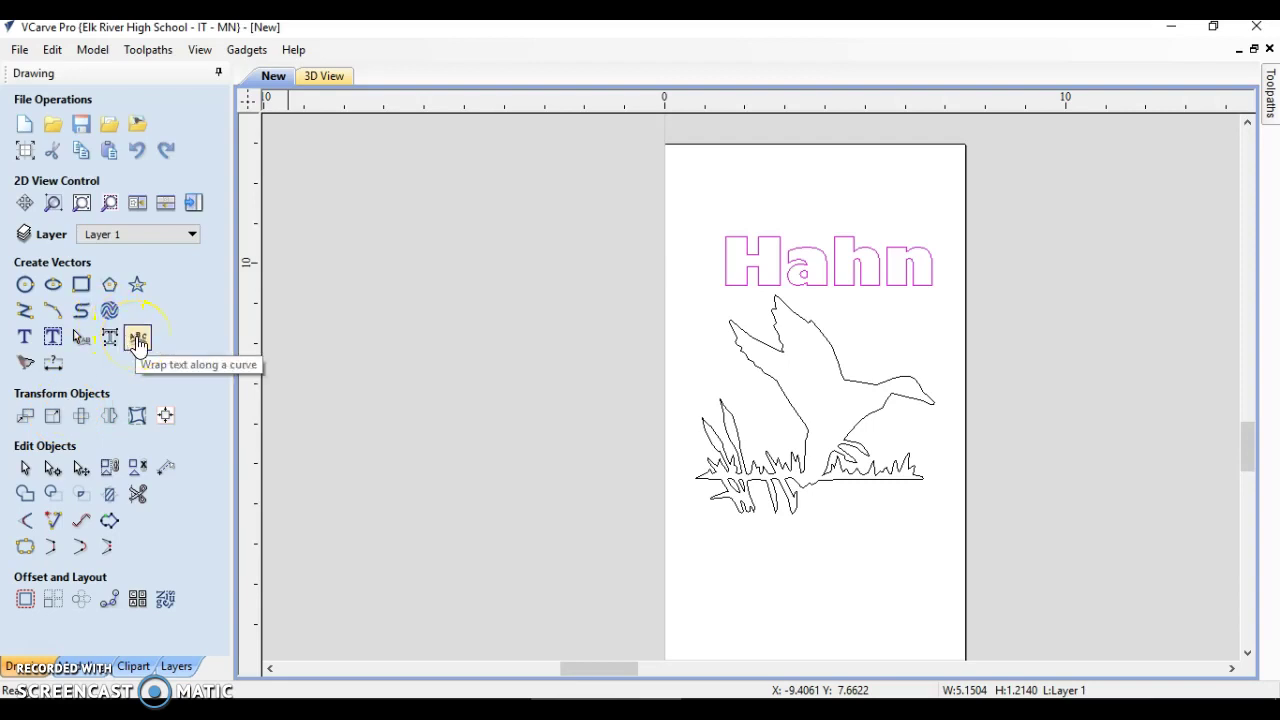
pyautogui.click(836, 288)
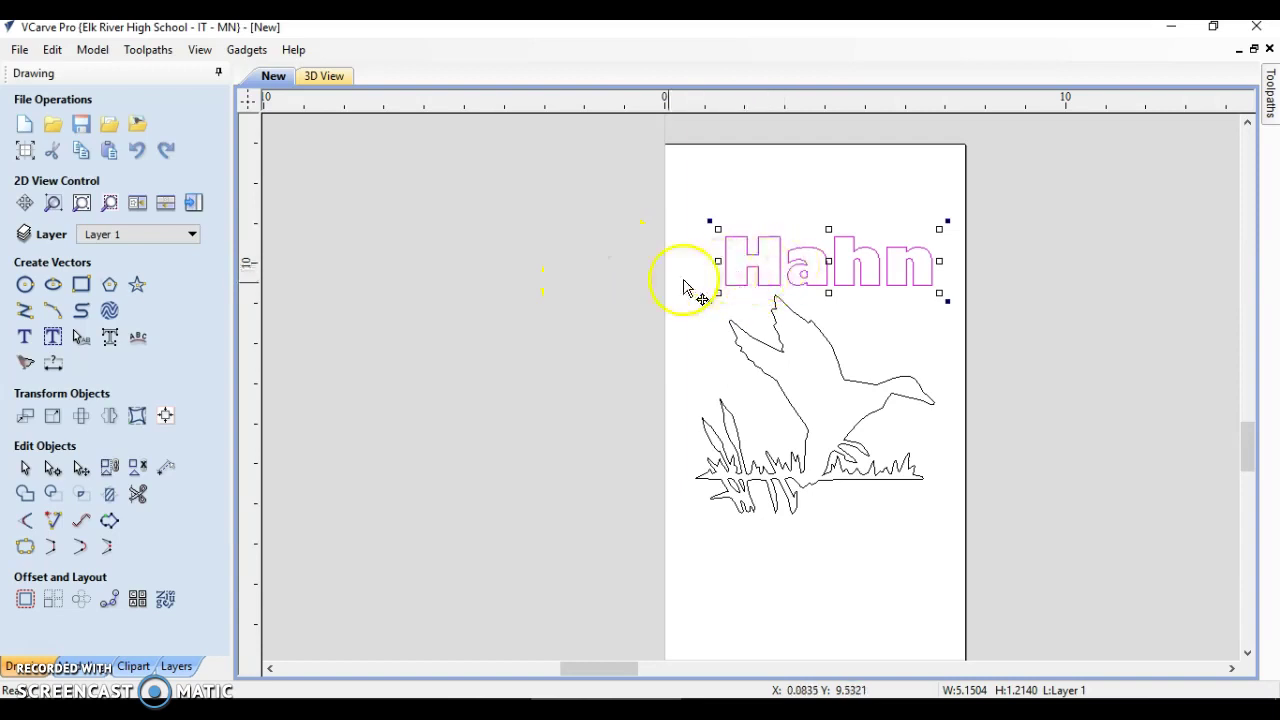
# Centre the Hahn text horizontally on the material with Align to Material.
pyautogui.click(165, 418)
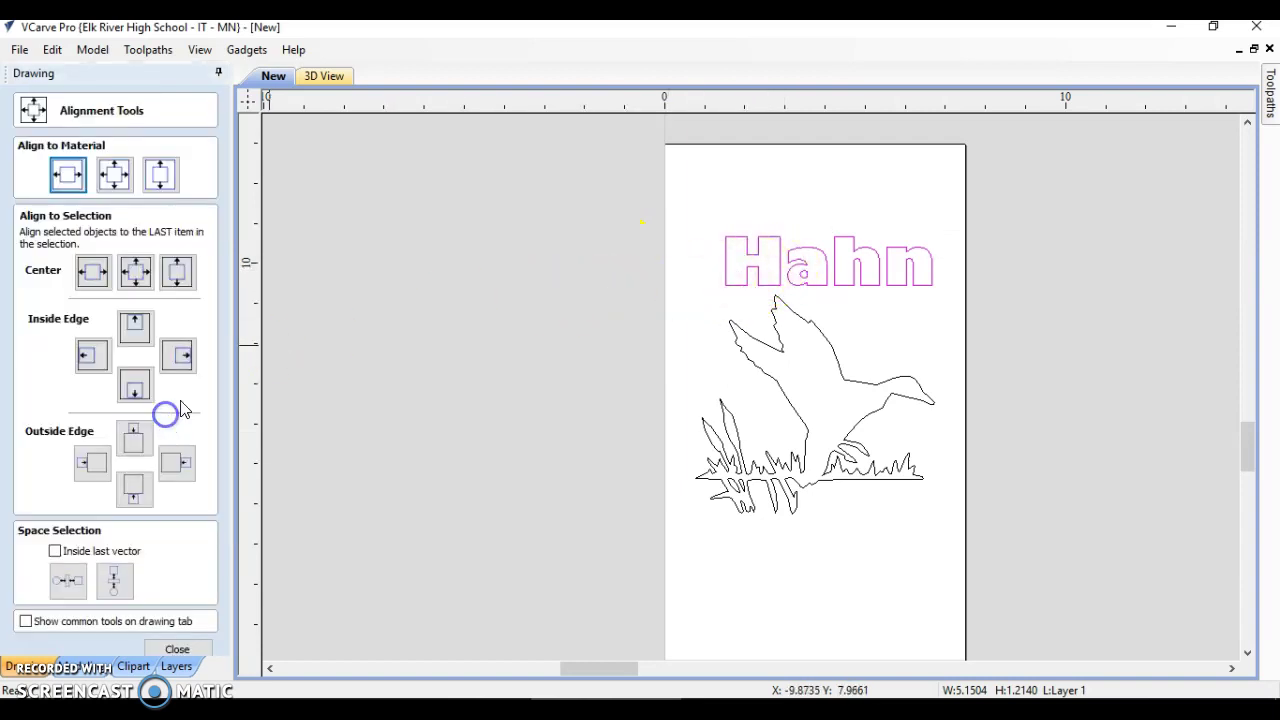
pyautogui.click(118, 177)
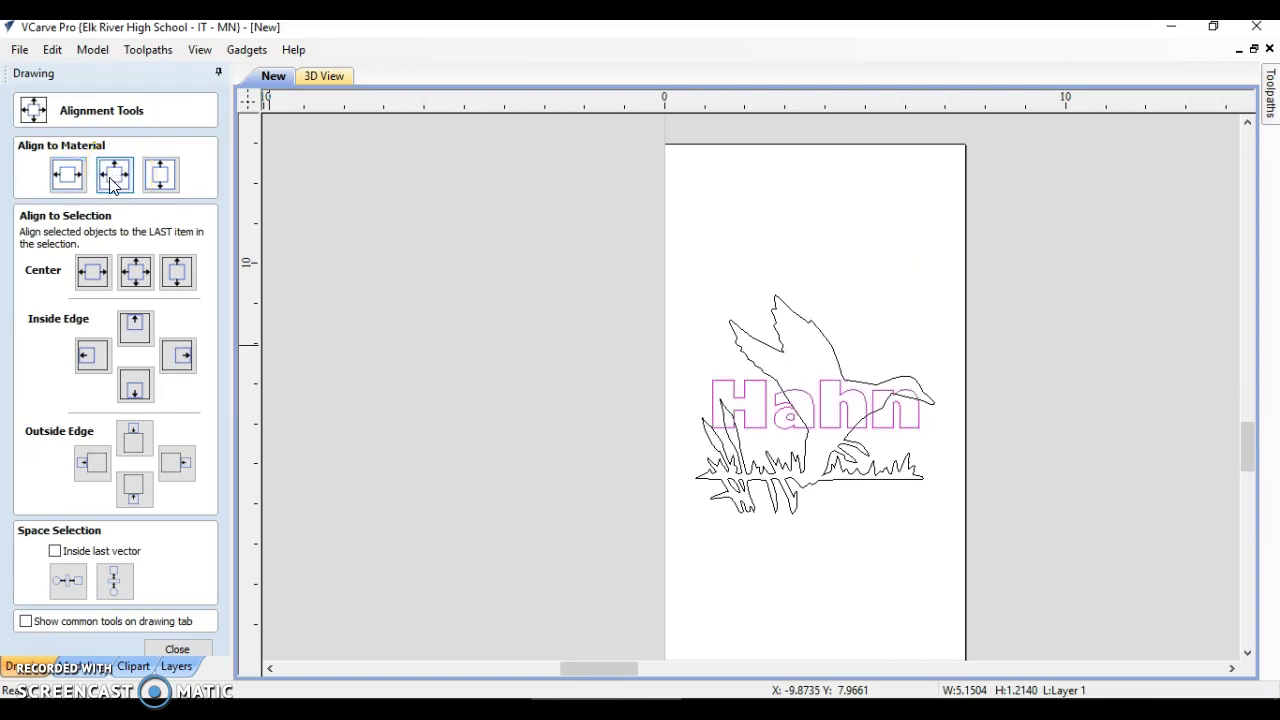
pyautogui.hotkey('ctrl', 'z')
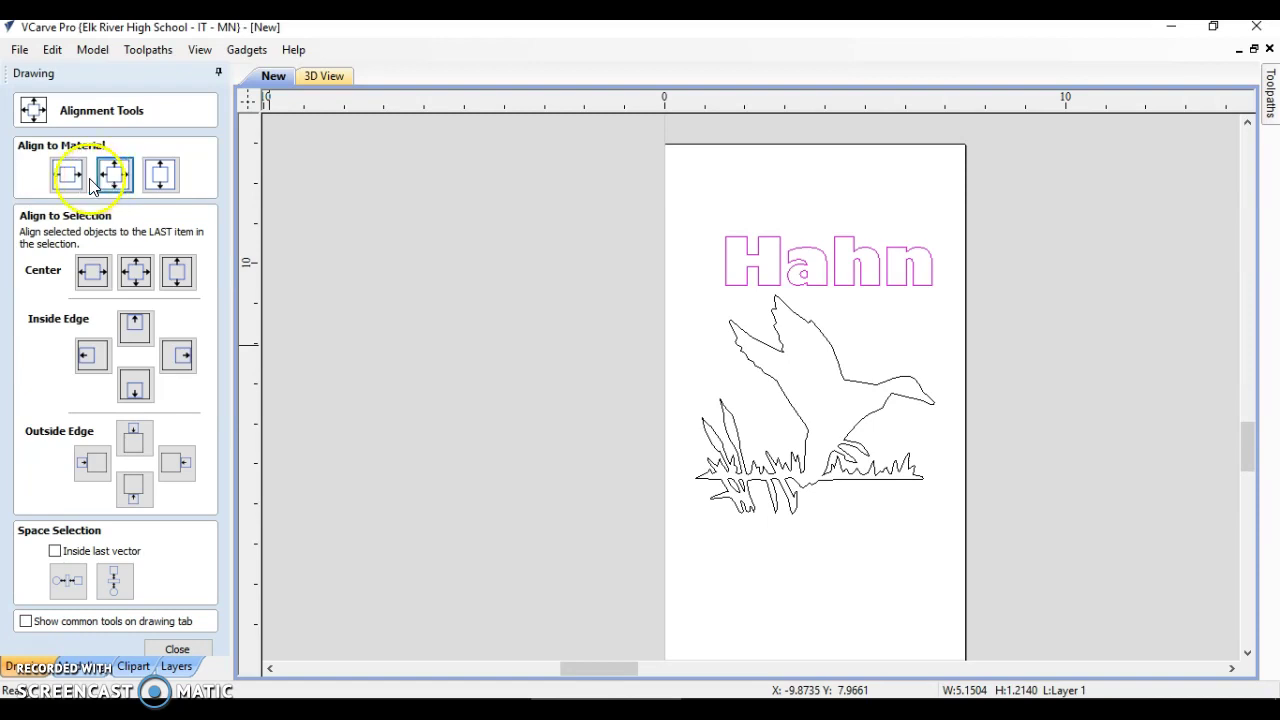
pyautogui.click(69, 178)
pyautogui.click(69, 180)
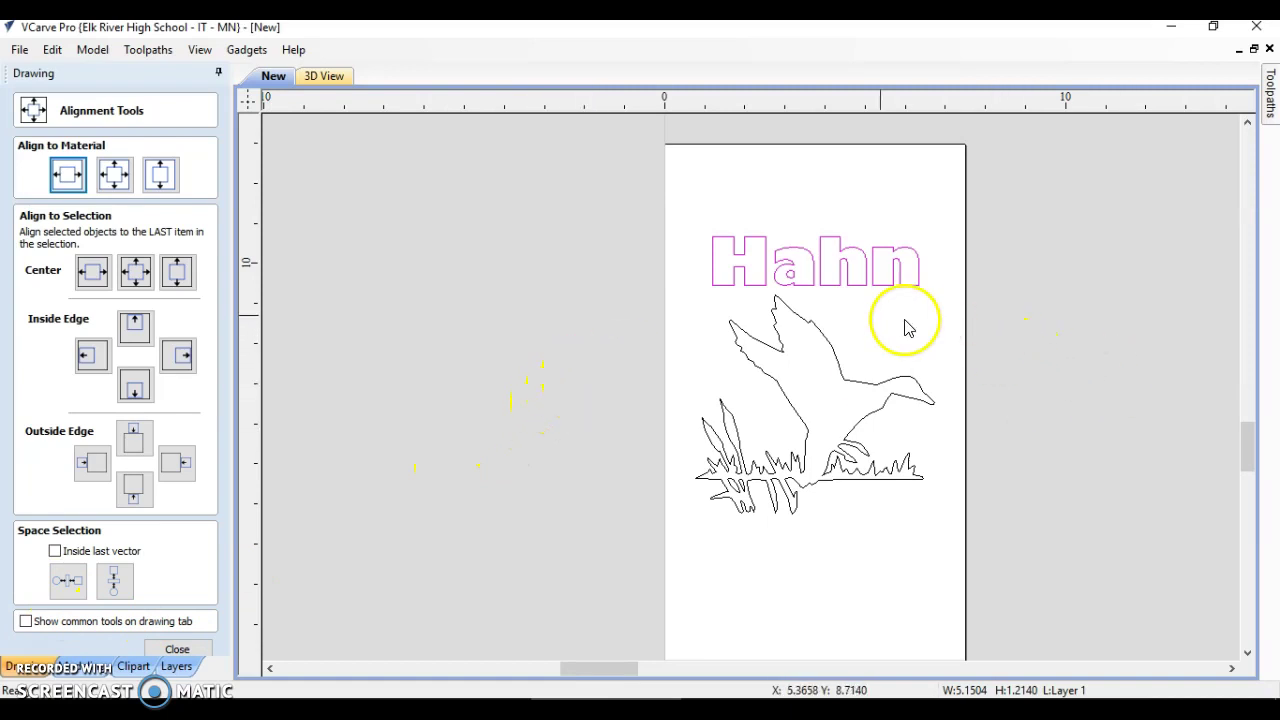
pyautogui.scroll(-2, 880, 323)
pyautogui.scroll(2, 840, 333)
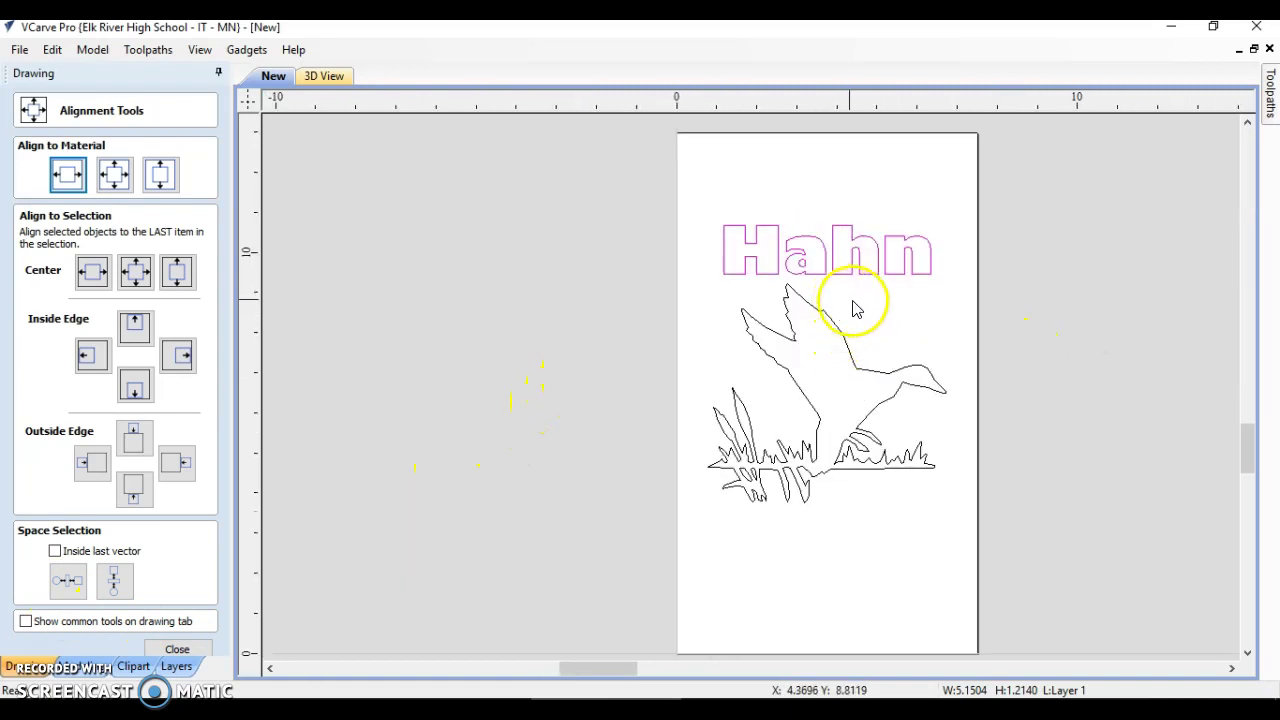
# Select the duck outline and the Hahn text together.
pyautogui.click(1133, 381)
pyautogui.click(866, 280)
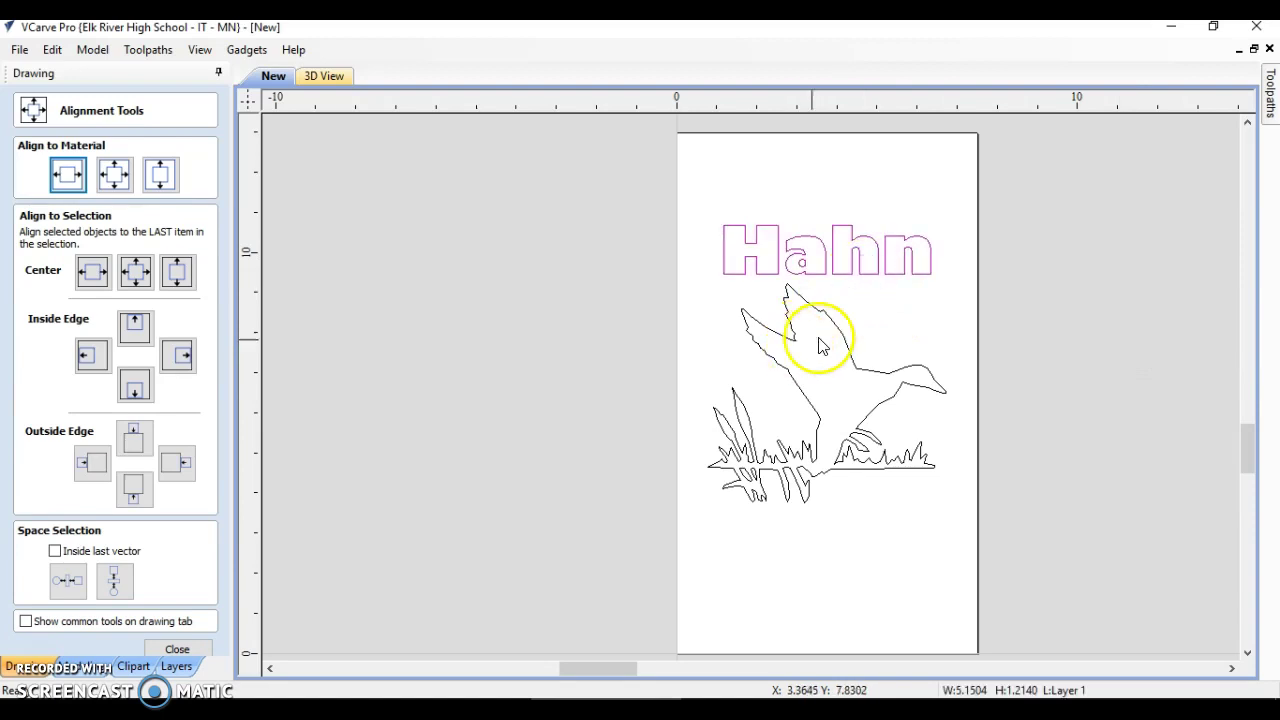
pyautogui.click(1151, 390)
pyautogui.click(905, 365)
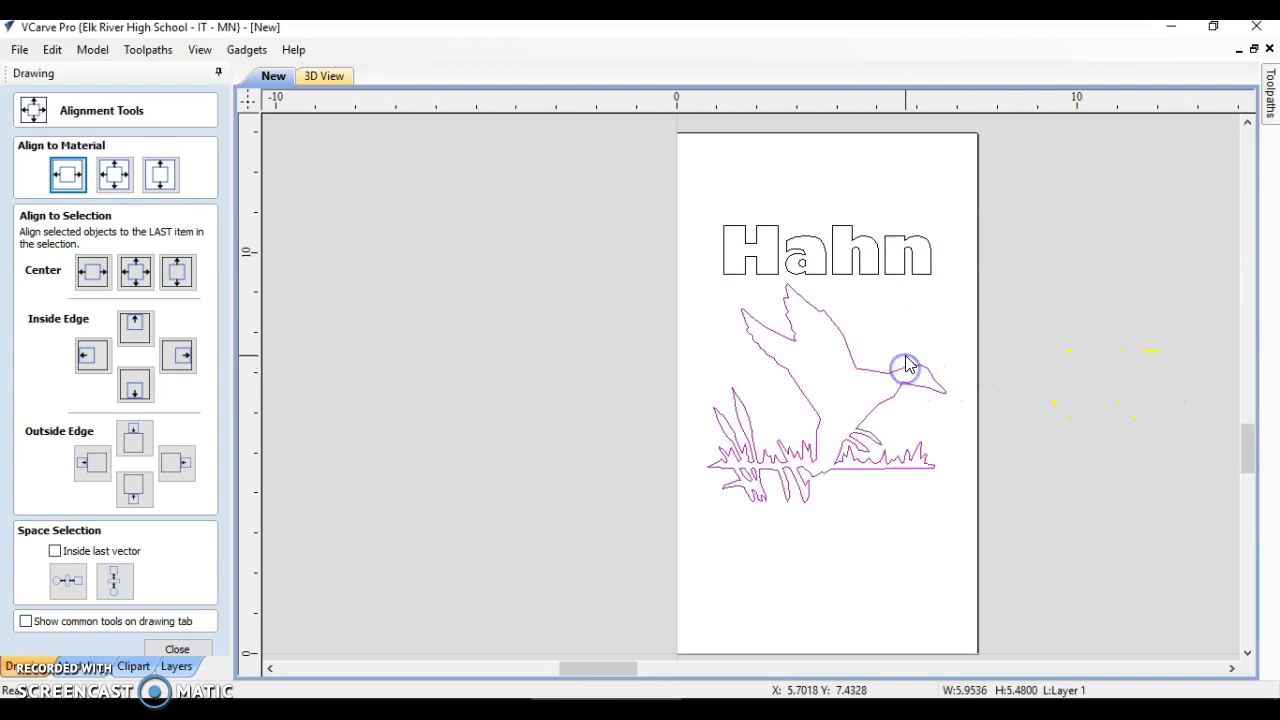
pyautogui.keyDown('shift'); pyautogui.click(871, 274); pyautogui.keyUp('shift')
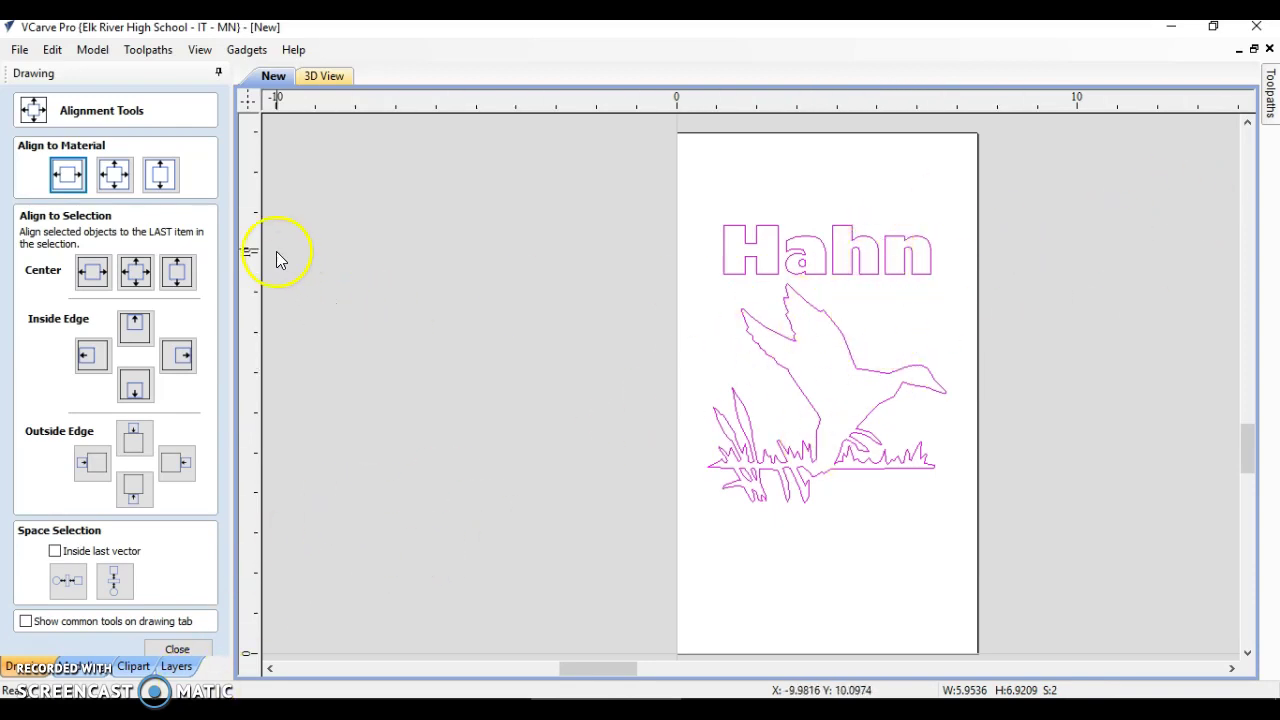
pyautogui.click(148, 50)
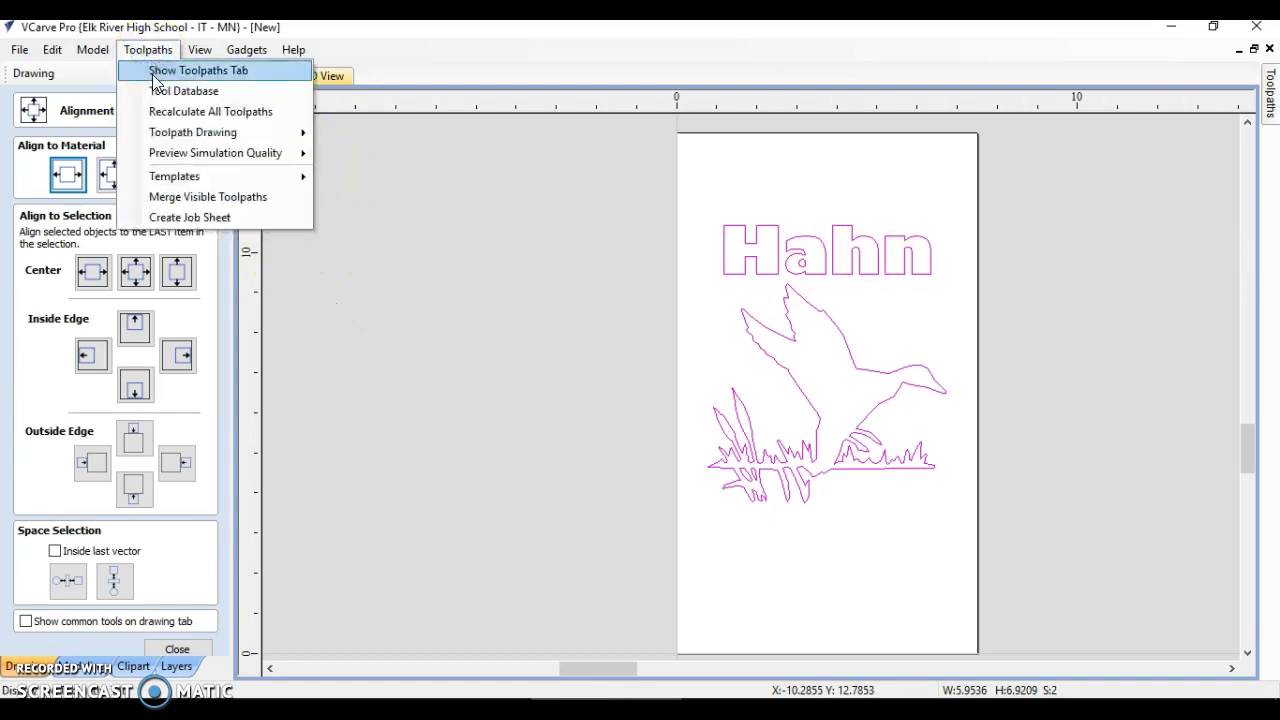
# Begin a V-Carve / Engraving toolpath, confirming start depth 0.0 and flat depth 0.125.
pyautogui.click(155, 75)
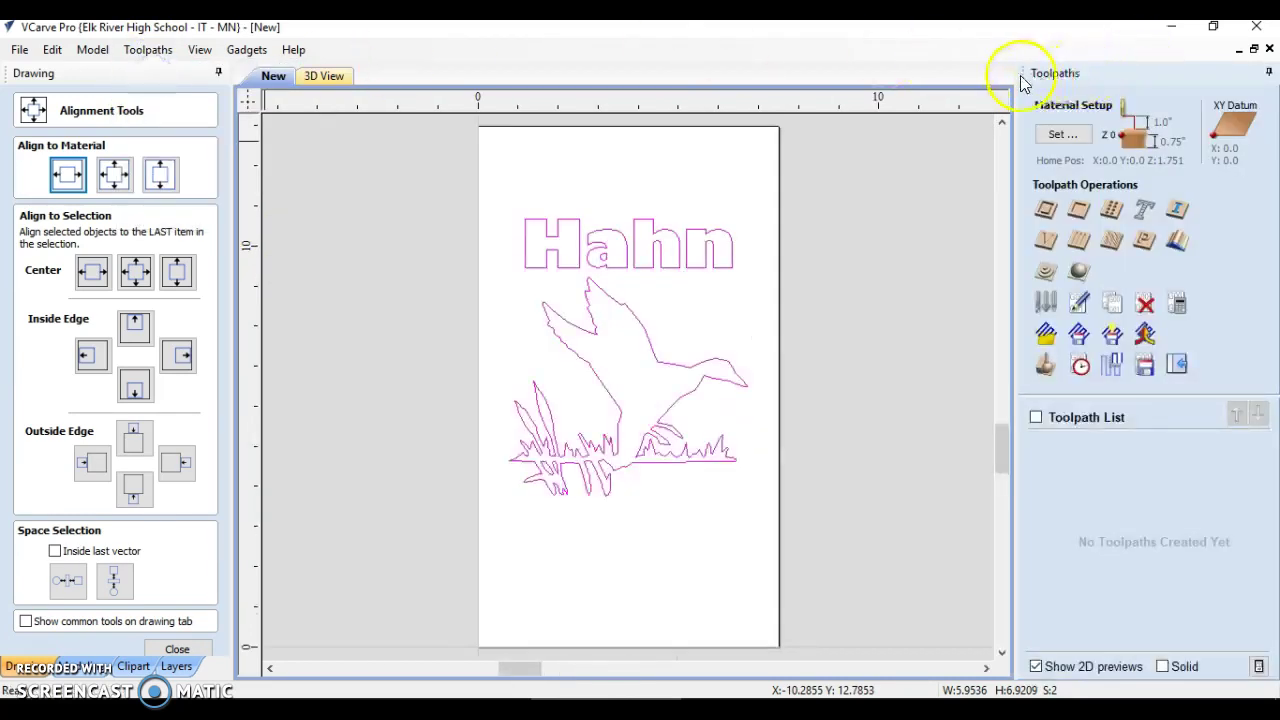
pyautogui.moveTo(1022, 84); pyautogui.dragTo(1030, 82)
pyautogui.click(1077, 80)
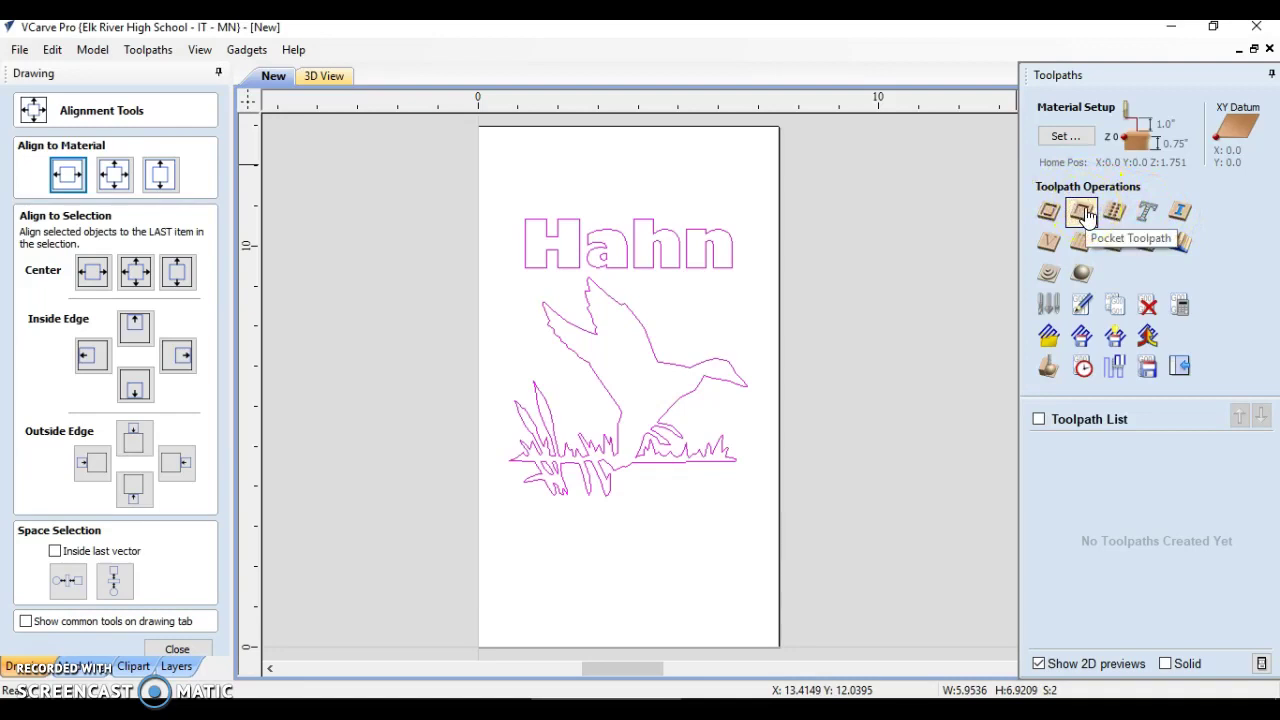
pyautogui.click(1050, 245)
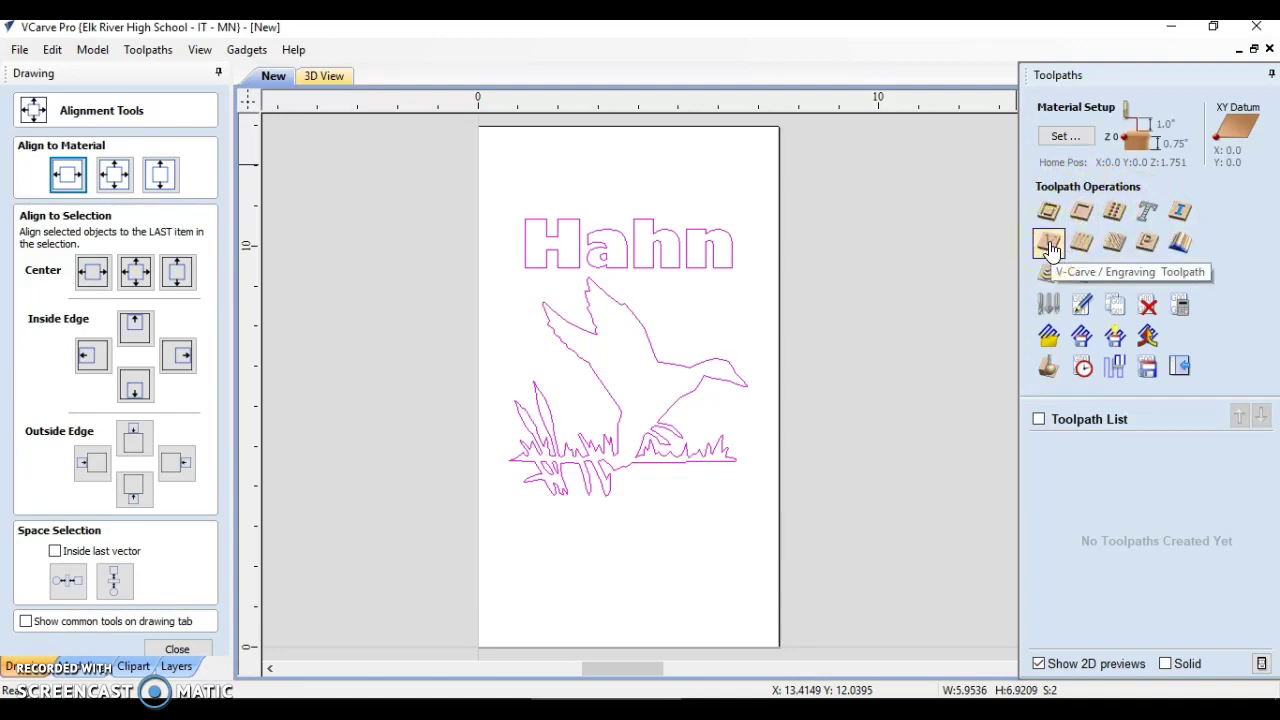
pyautogui.click(1050, 245)
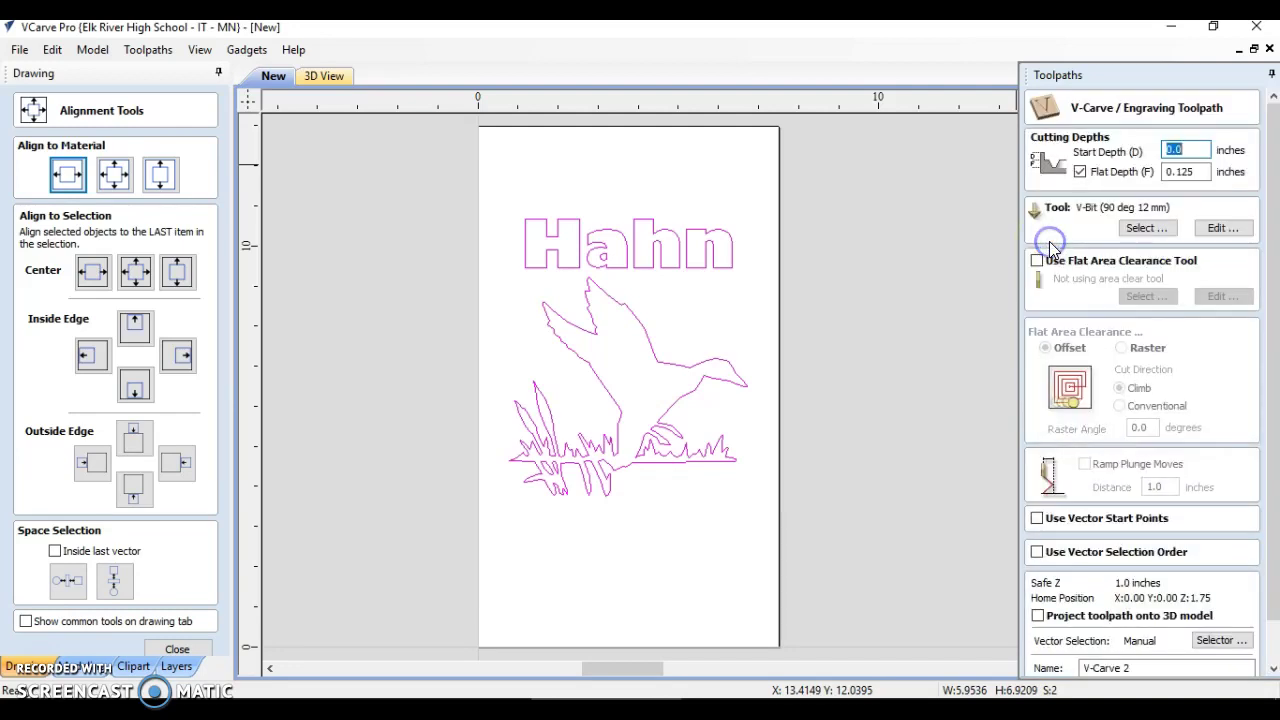
pyautogui.click(1185, 150)
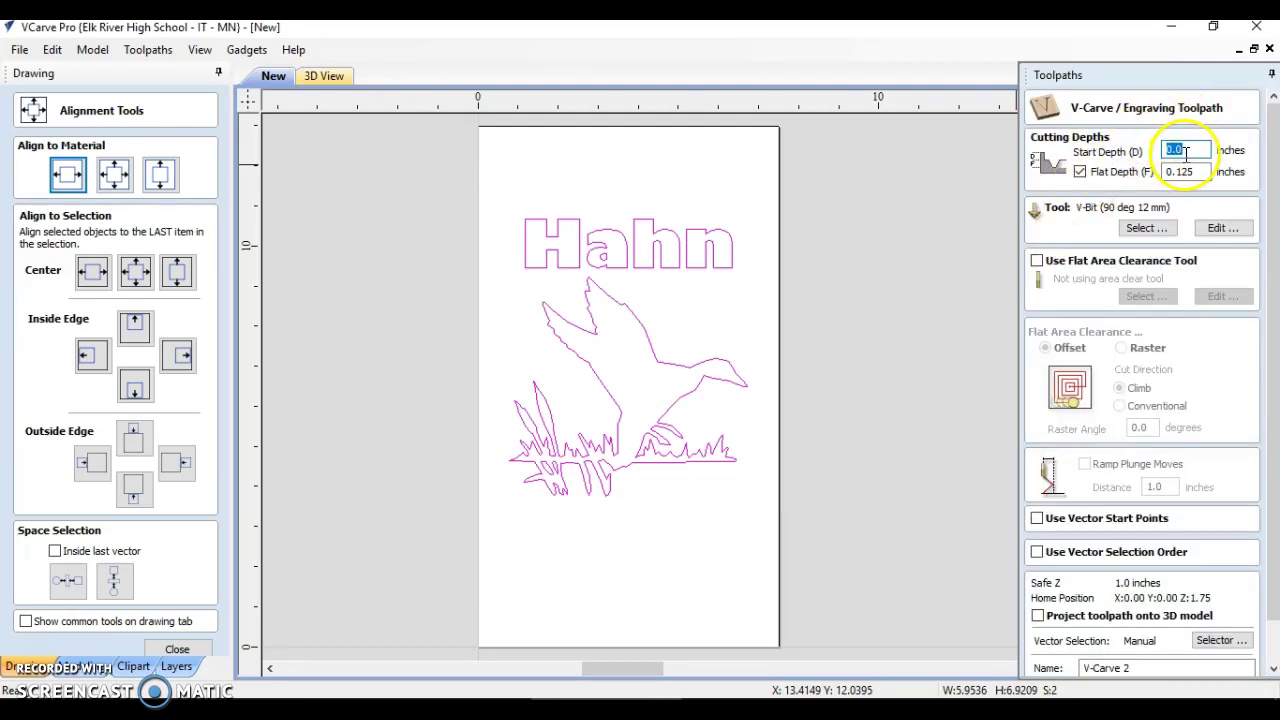
pyautogui.click(1193, 173)
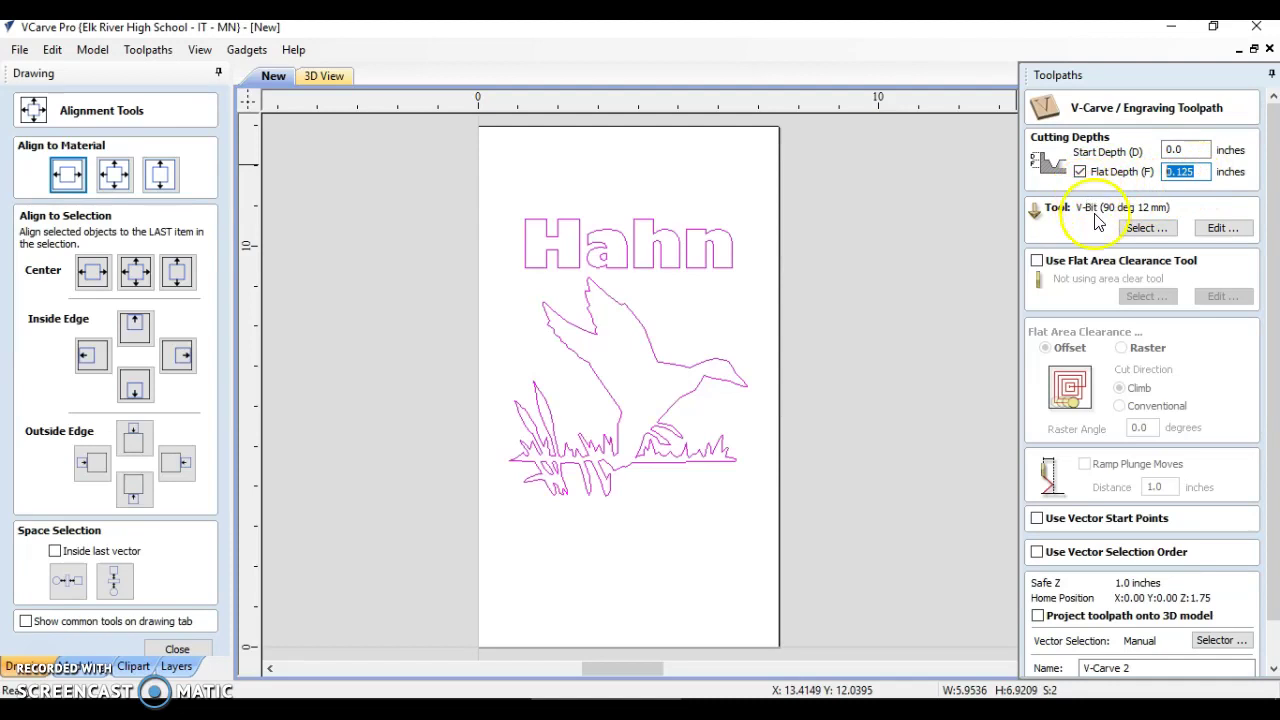
# In the Tool Database, switch the V-bit's feed rate units to inches/min.
pyautogui.click(1147, 228)
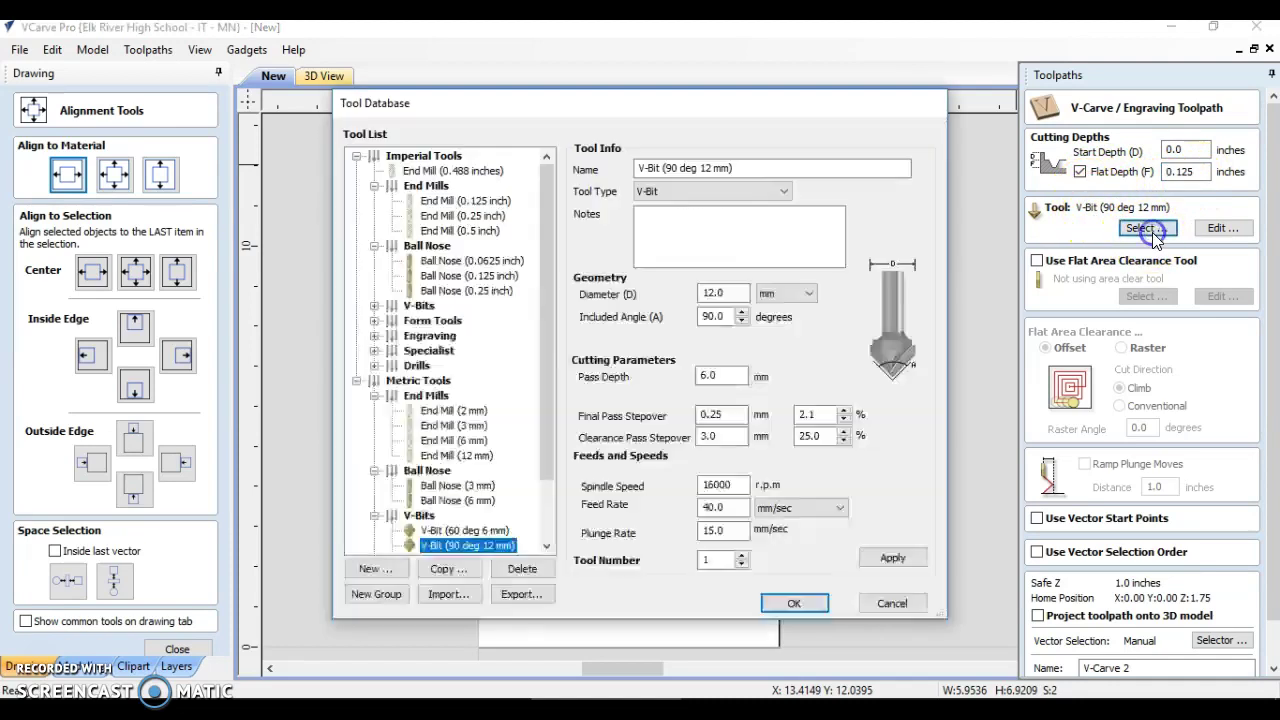
pyautogui.click(546, 428)
pyautogui.moveTo(546, 428); pyautogui.dragTo(531, 484)
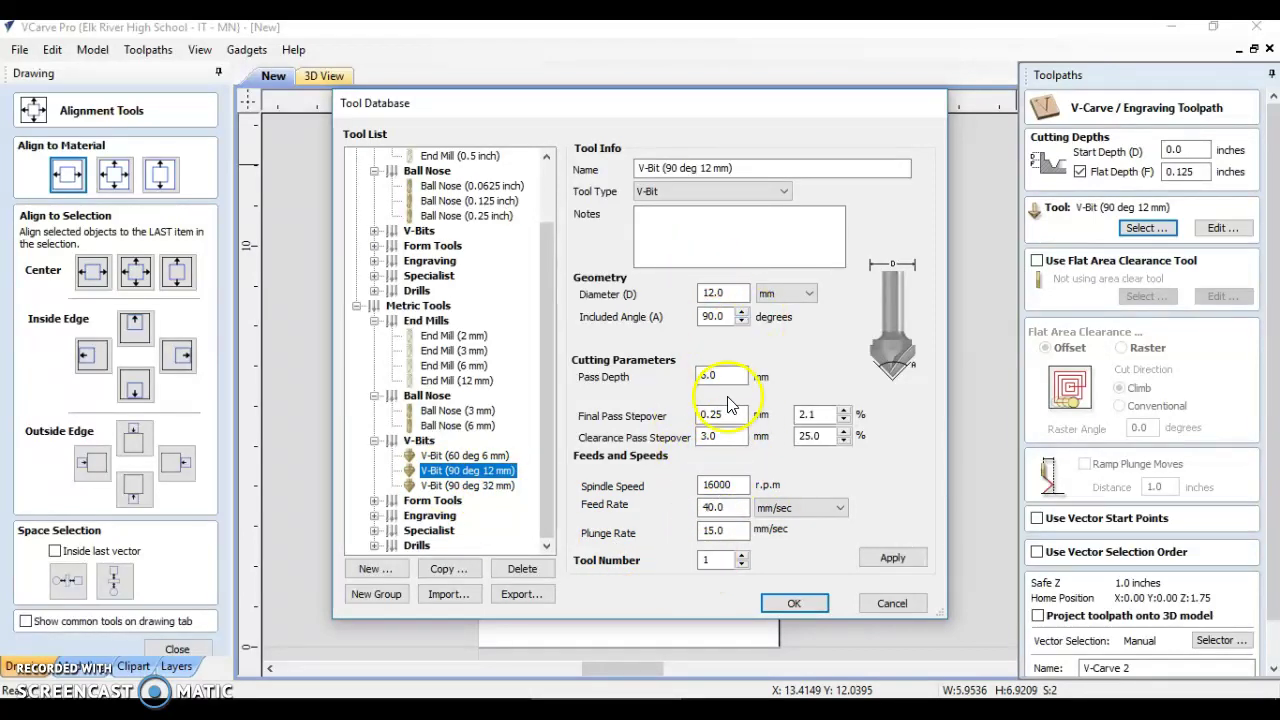
pyautogui.click(840, 508)
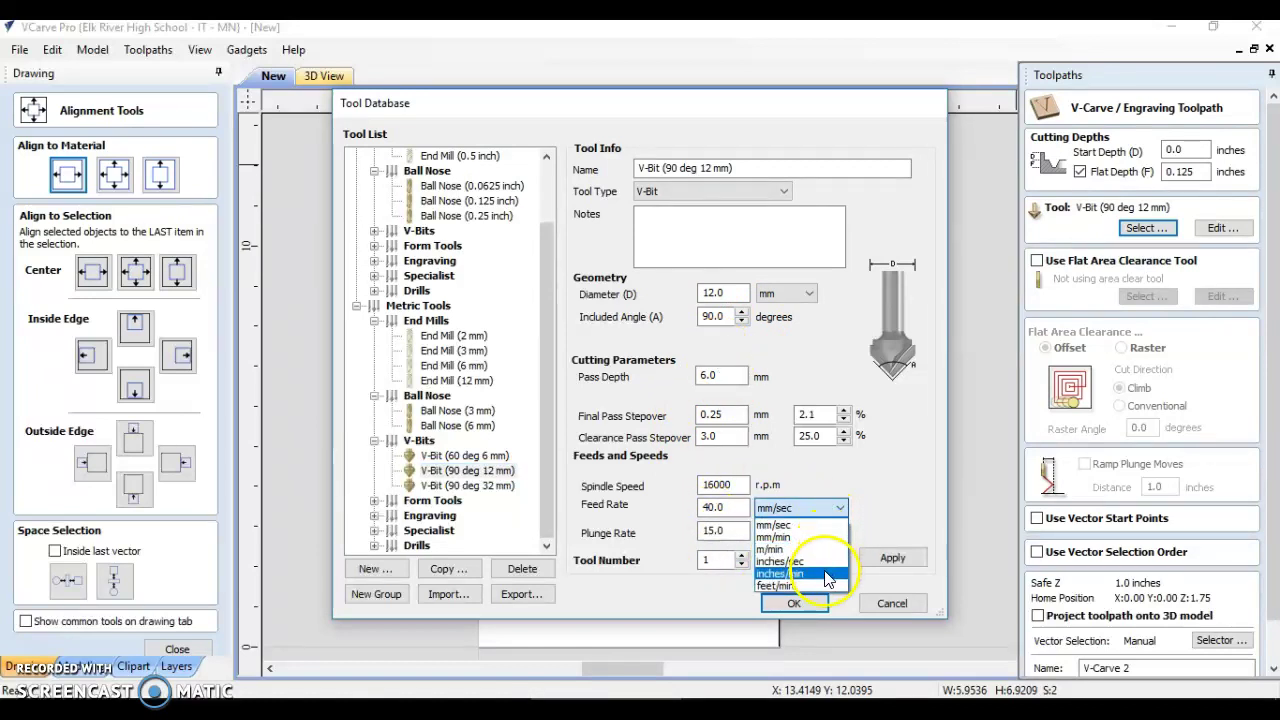
pyautogui.click(826, 575)
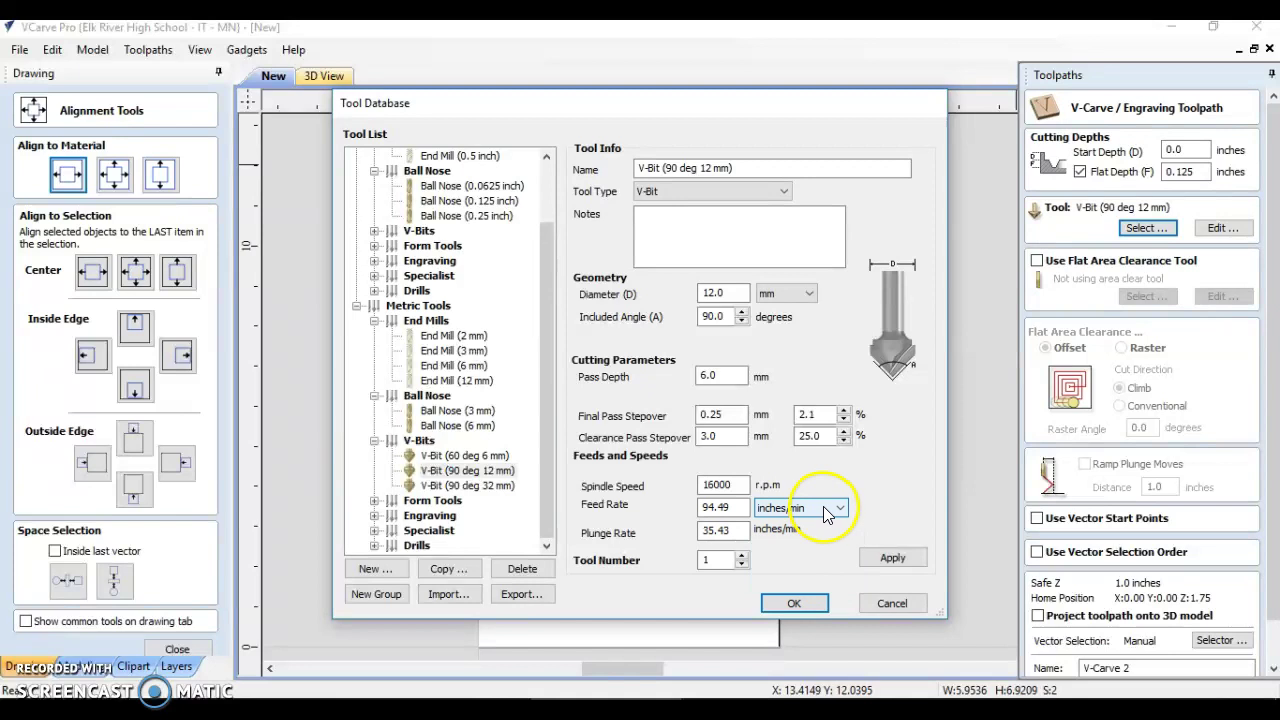
# Enter feed rate 100, plunge rate 40 and spindle speed 10000 r.p.m.
pyautogui.moveTo(742, 507); pyautogui.dragTo(670, 508)
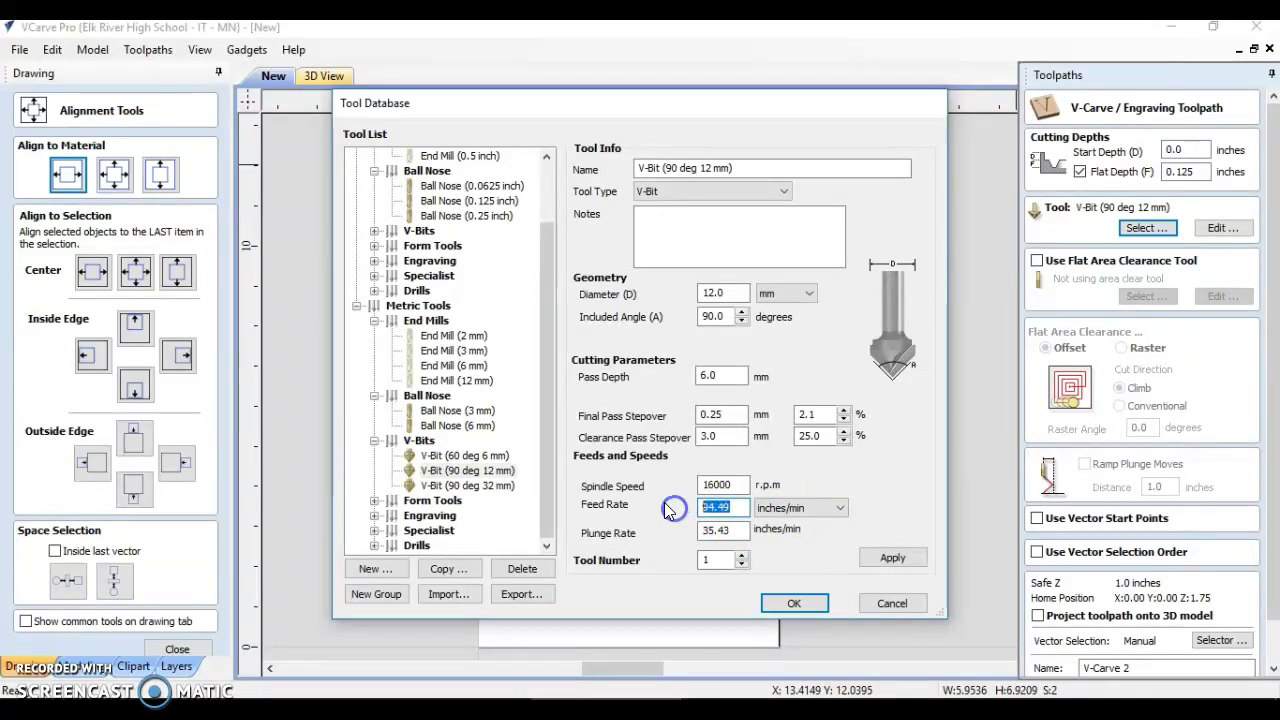
pyautogui.write('100')
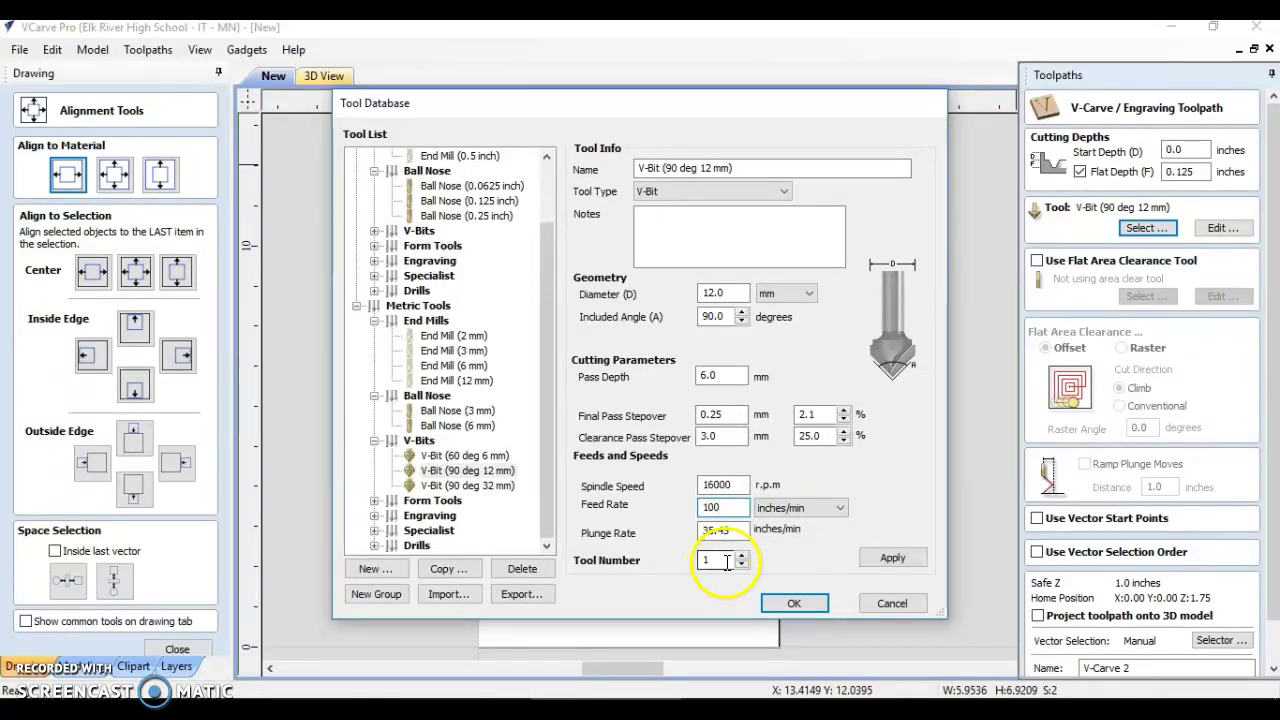
pyautogui.doubleClick(714, 532)
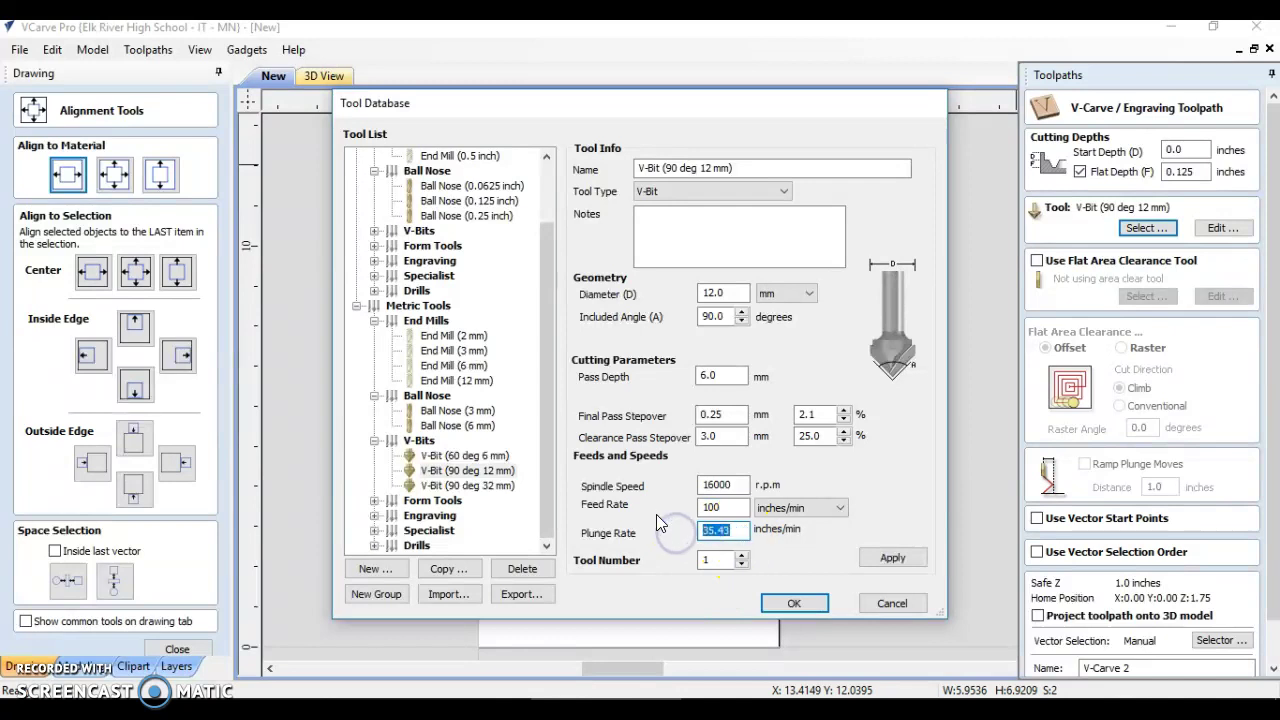
pyautogui.write('40')
pyautogui.click(765, 499)
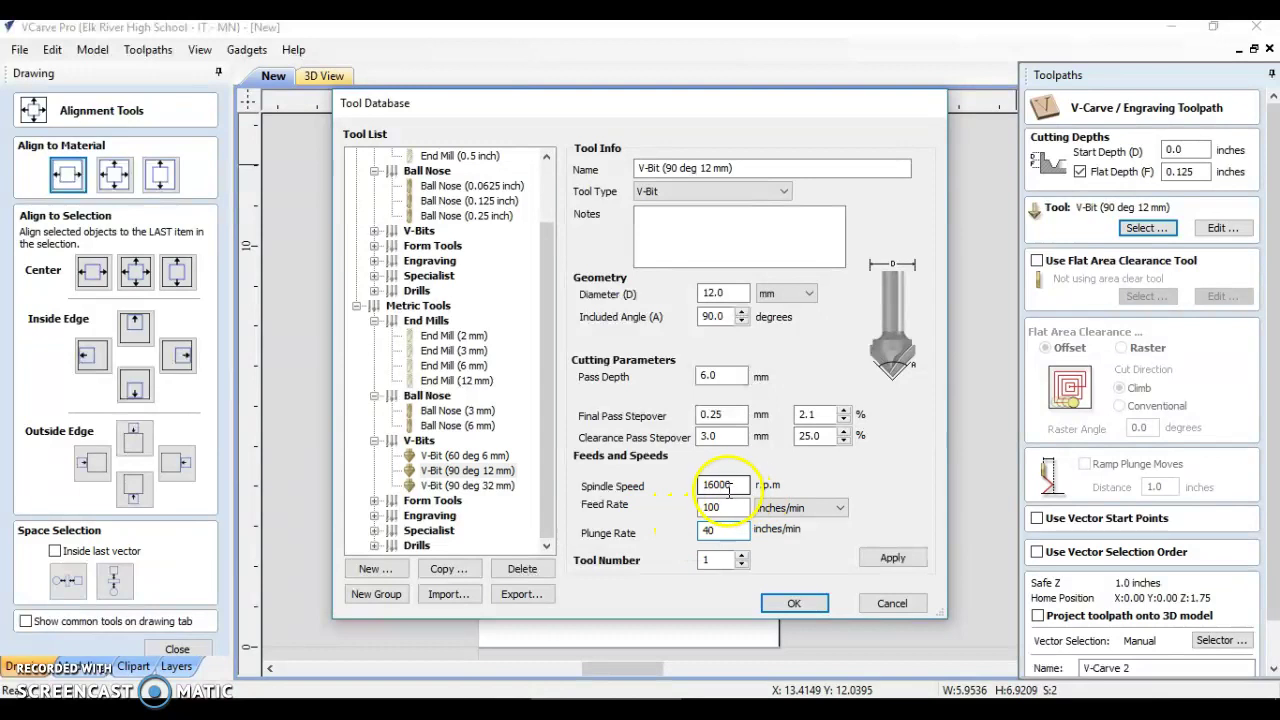
pyautogui.click(731, 488)
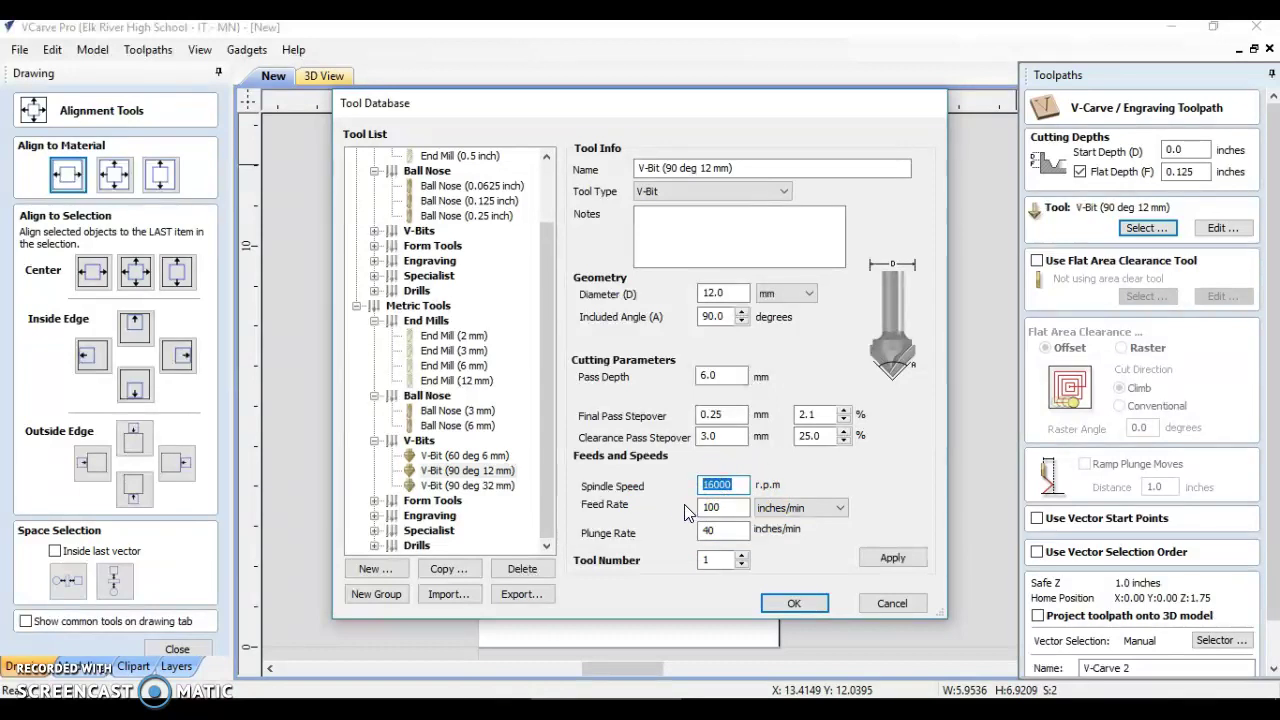
pyautogui.write('1000')
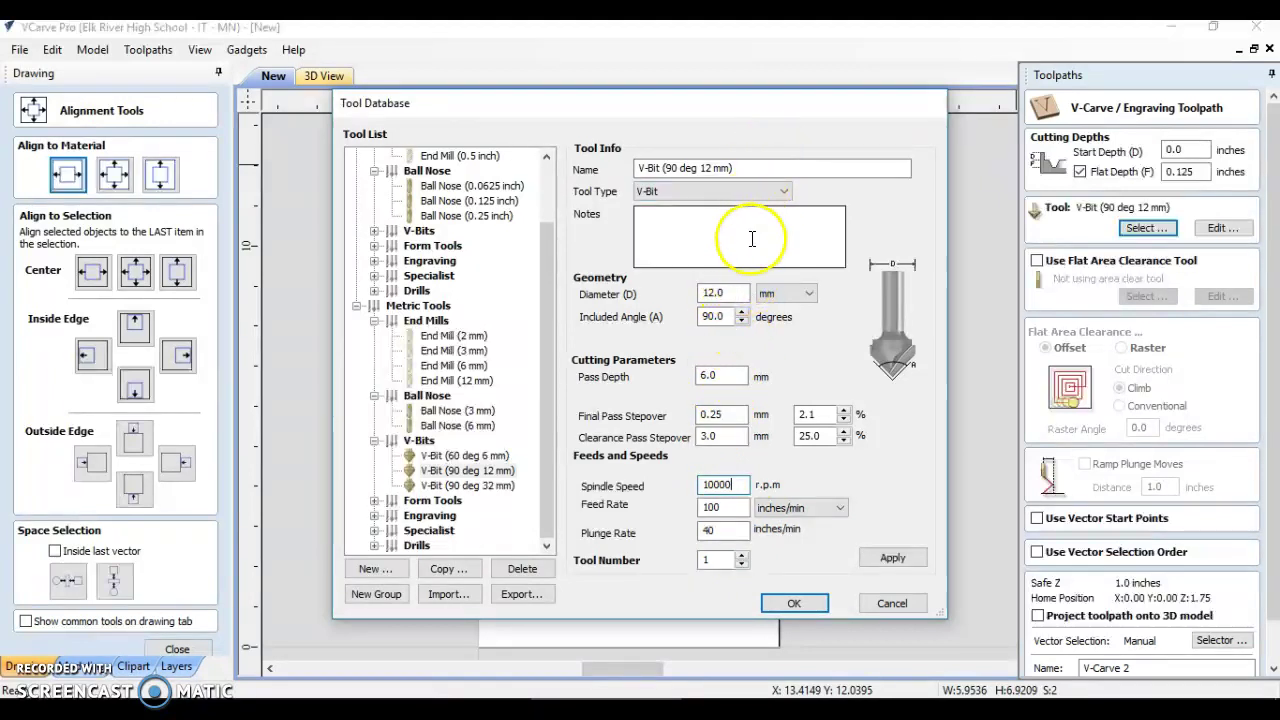
# Switch the tool geometry to inches and set the V-bit diameter to 0.75.
pyautogui.click(809, 293)
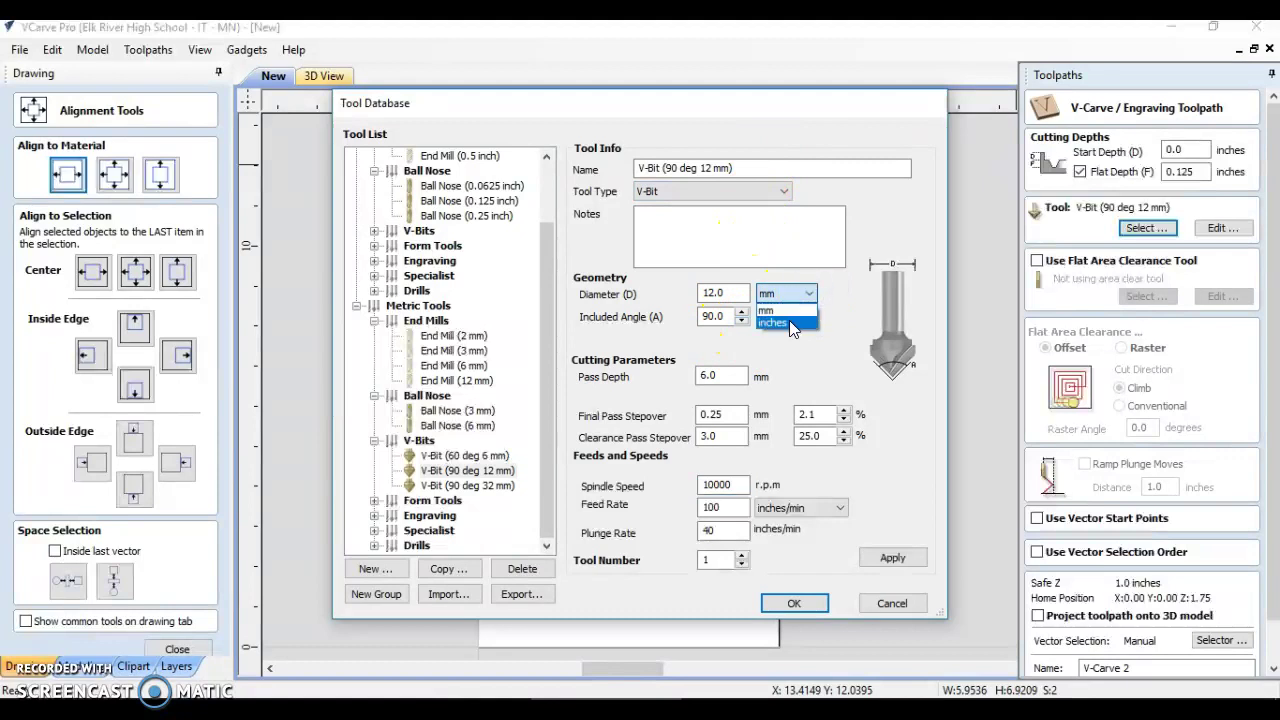
pyautogui.click(791, 325)
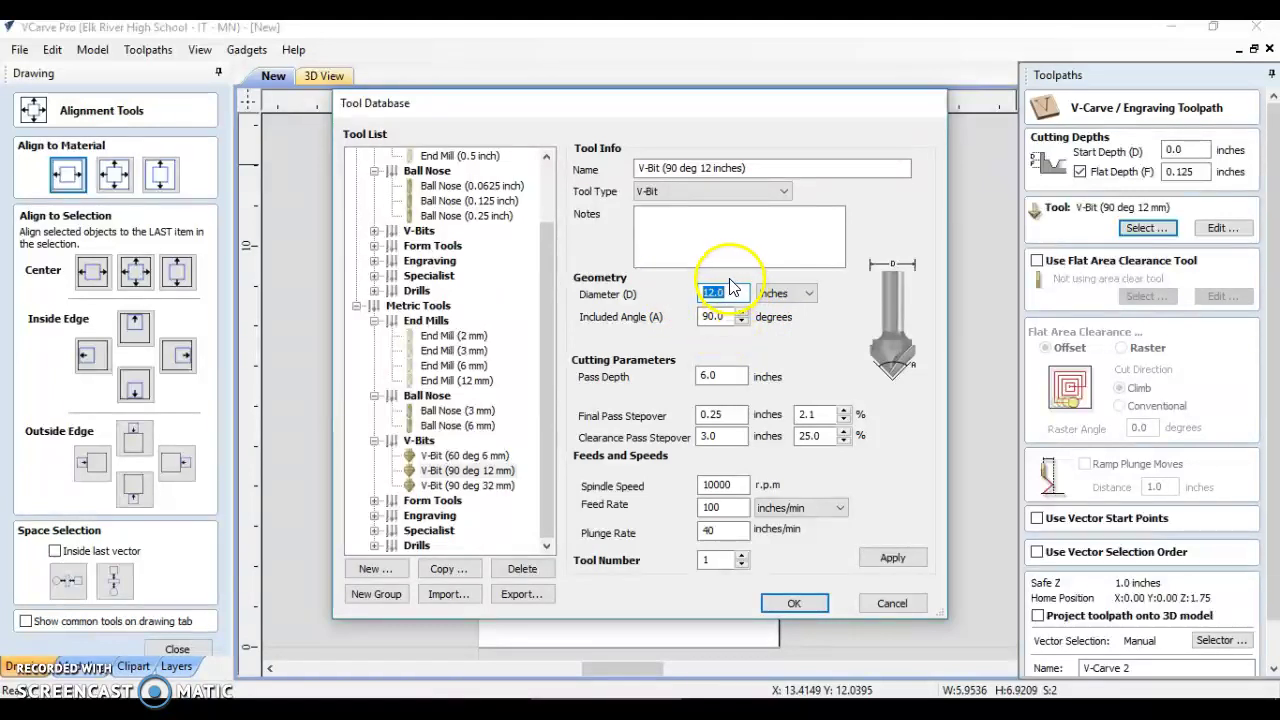
pyautogui.write('.75')
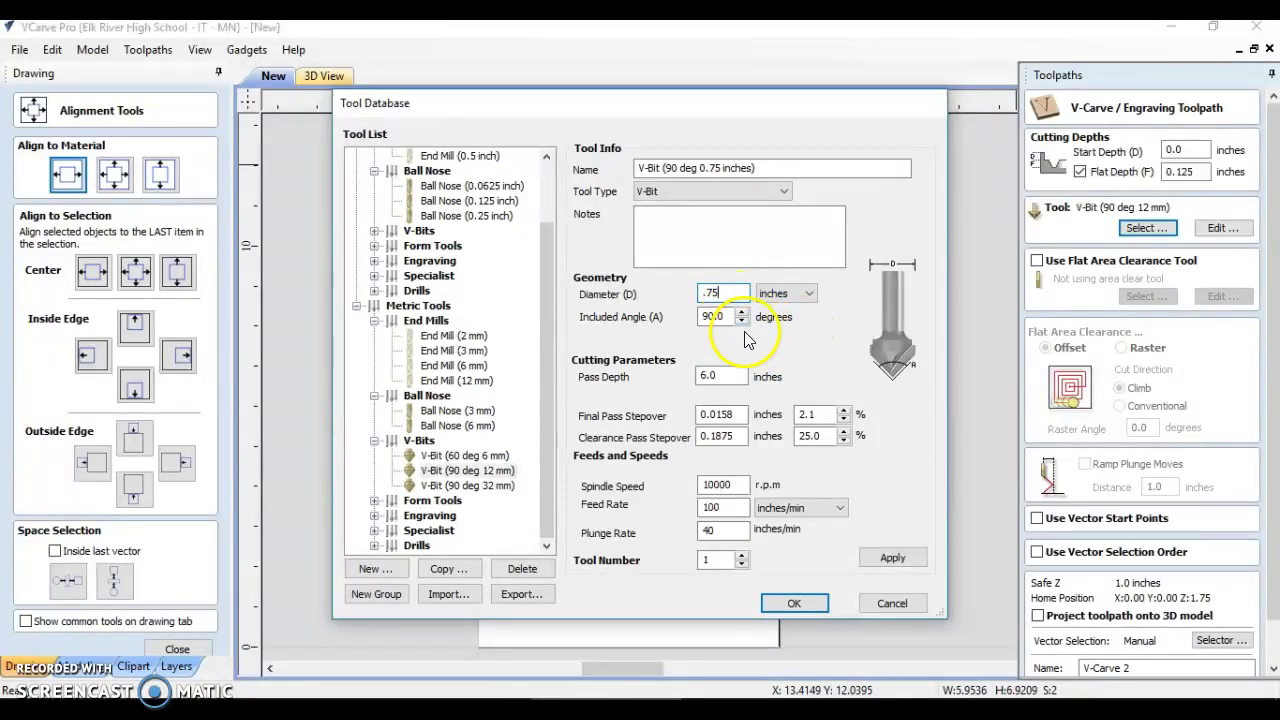
pyautogui.click(892, 558)
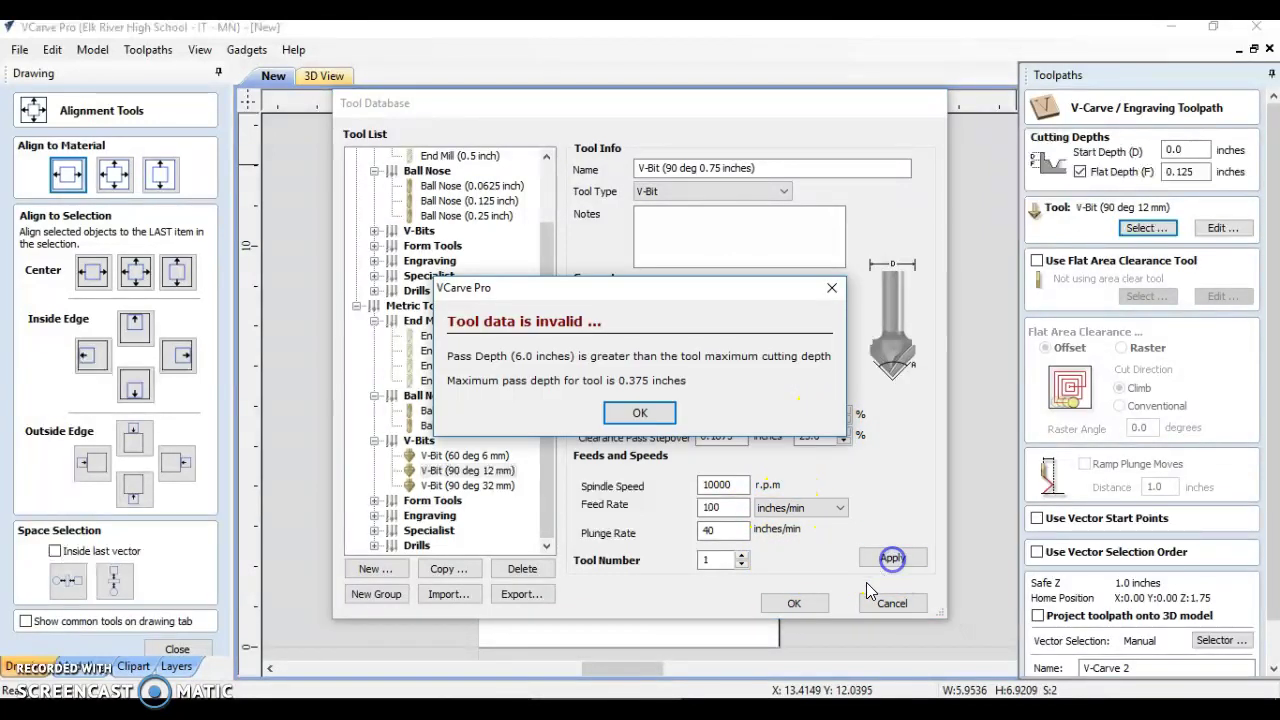
pyautogui.click(634, 414)
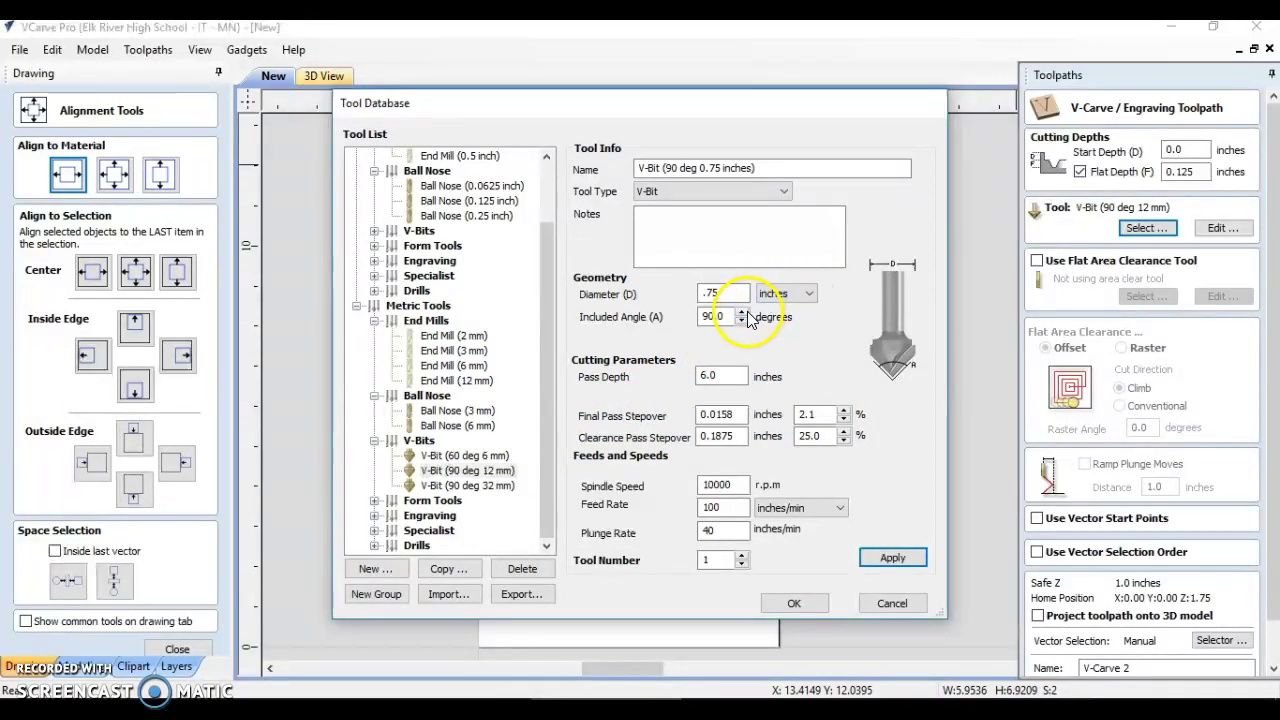
pyautogui.click(892, 557)
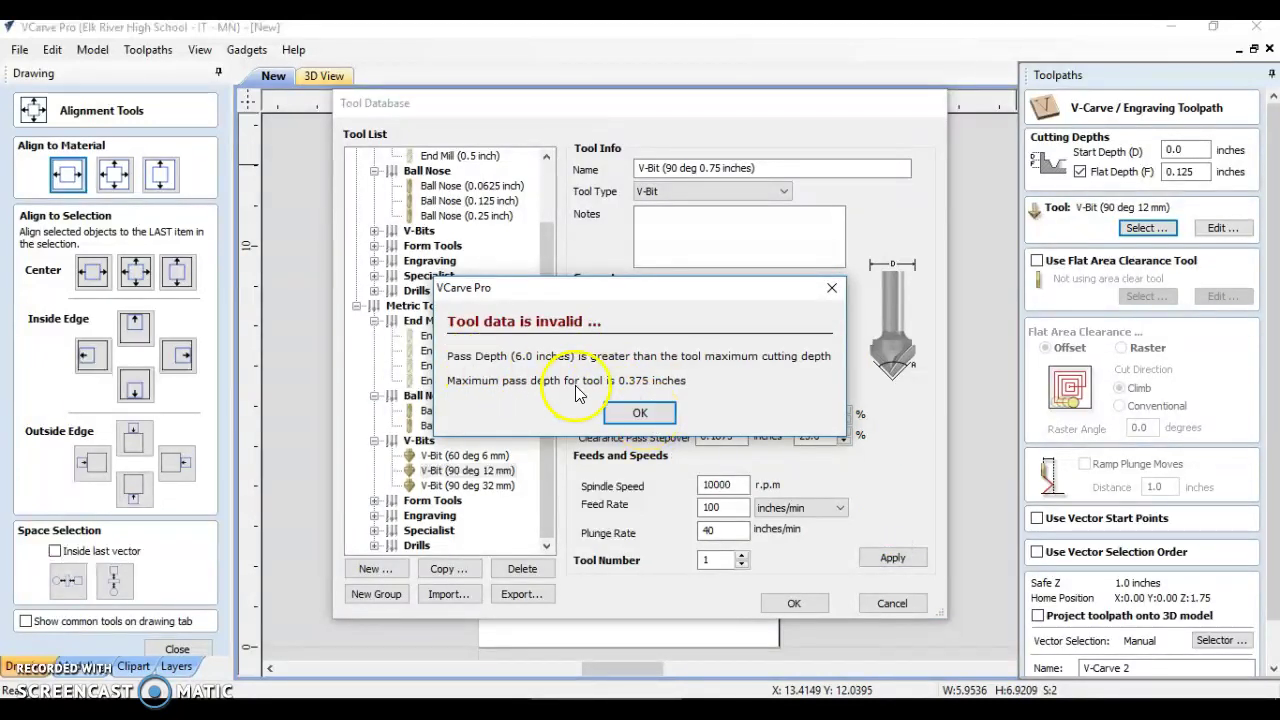
pyautogui.click(640, 413)
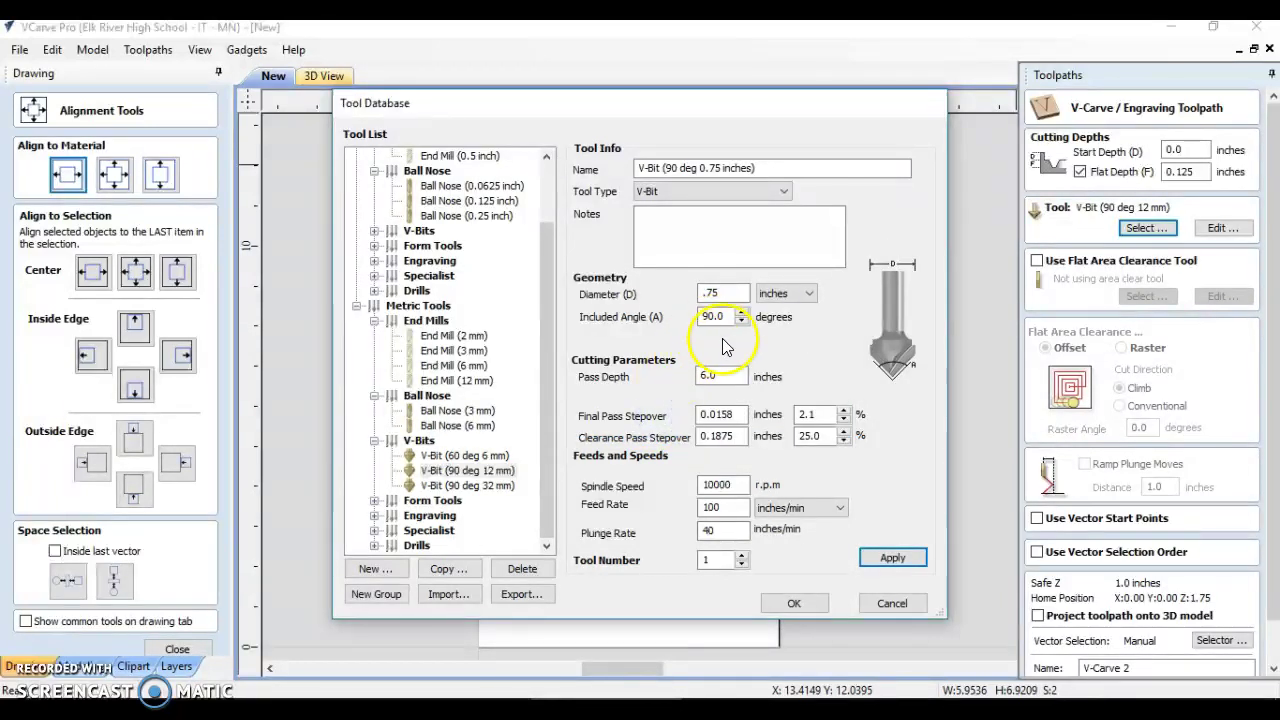
# Set pass depth to 0.125 and save the edited tool.
pyautogui.moveTo(728, 377); pyautogui.dragTo(638, 362)
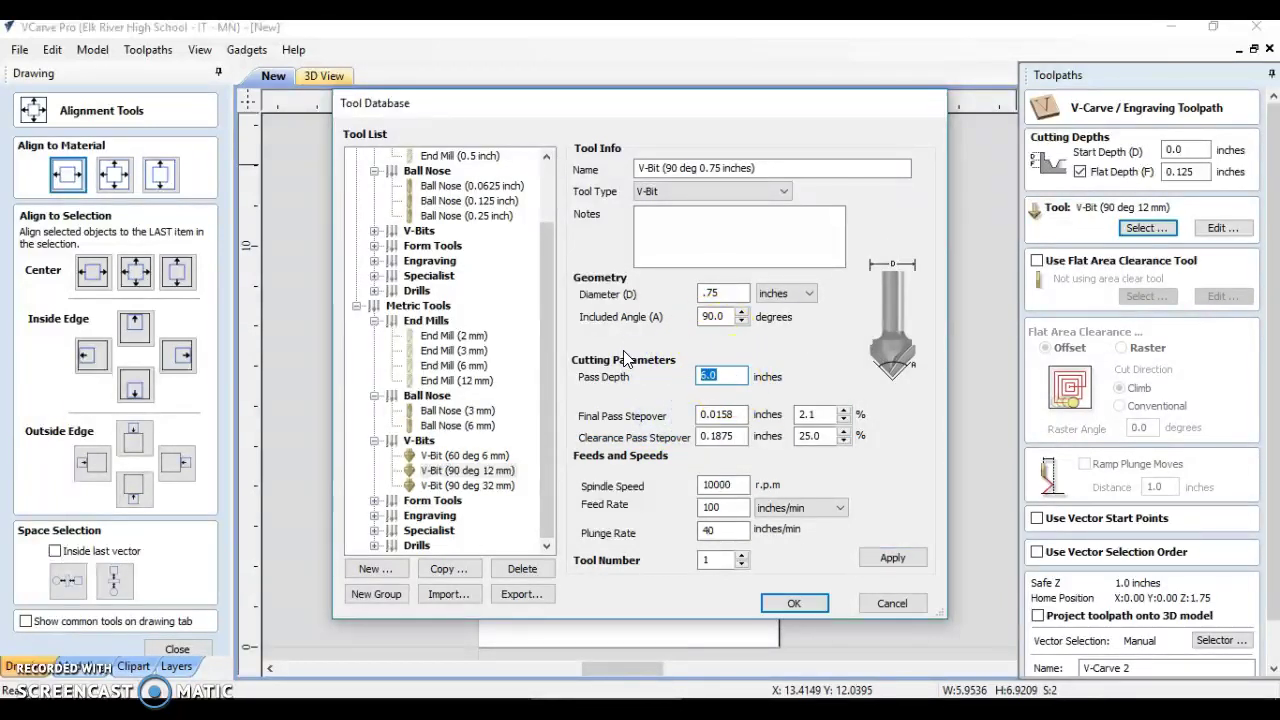
pyautogui.write('.125')
pyautogui.click(616, 312)
pyautogui.click(892, 559)
pyautogui.click(795, 604)
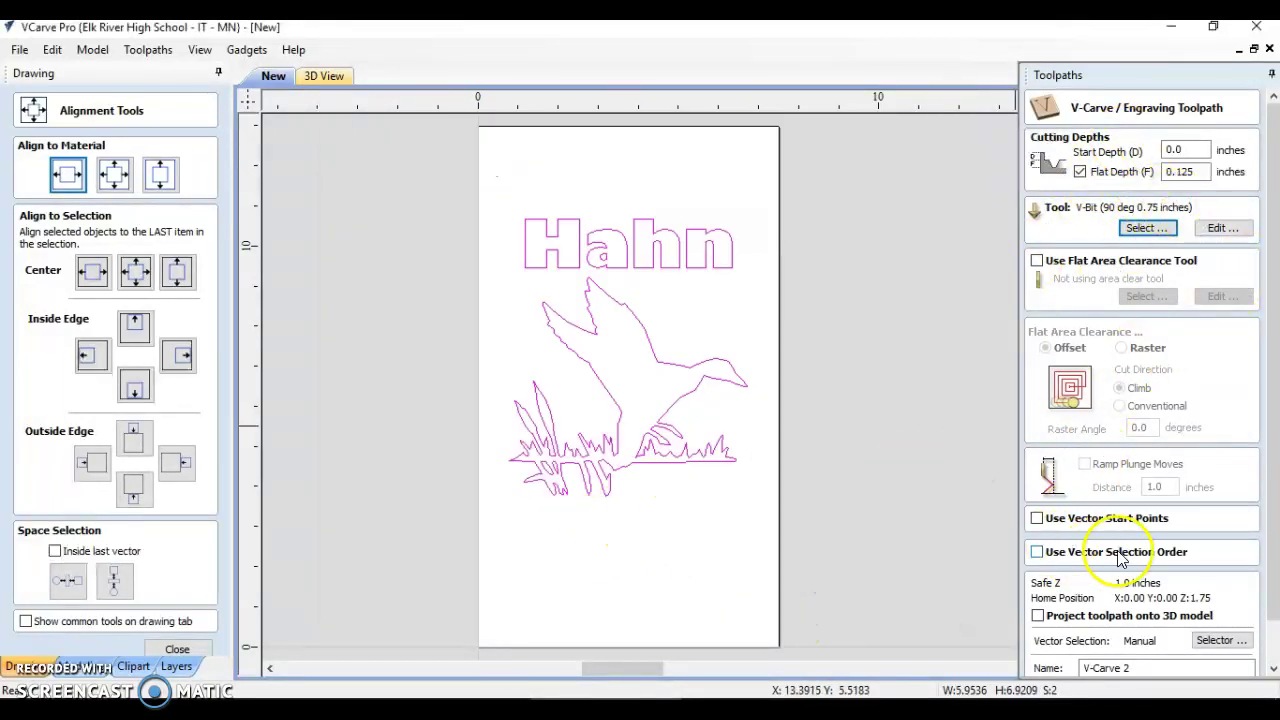
# Rename the toolpath to Hahn.
pyautogui.scroll(-2, 1137, 534)
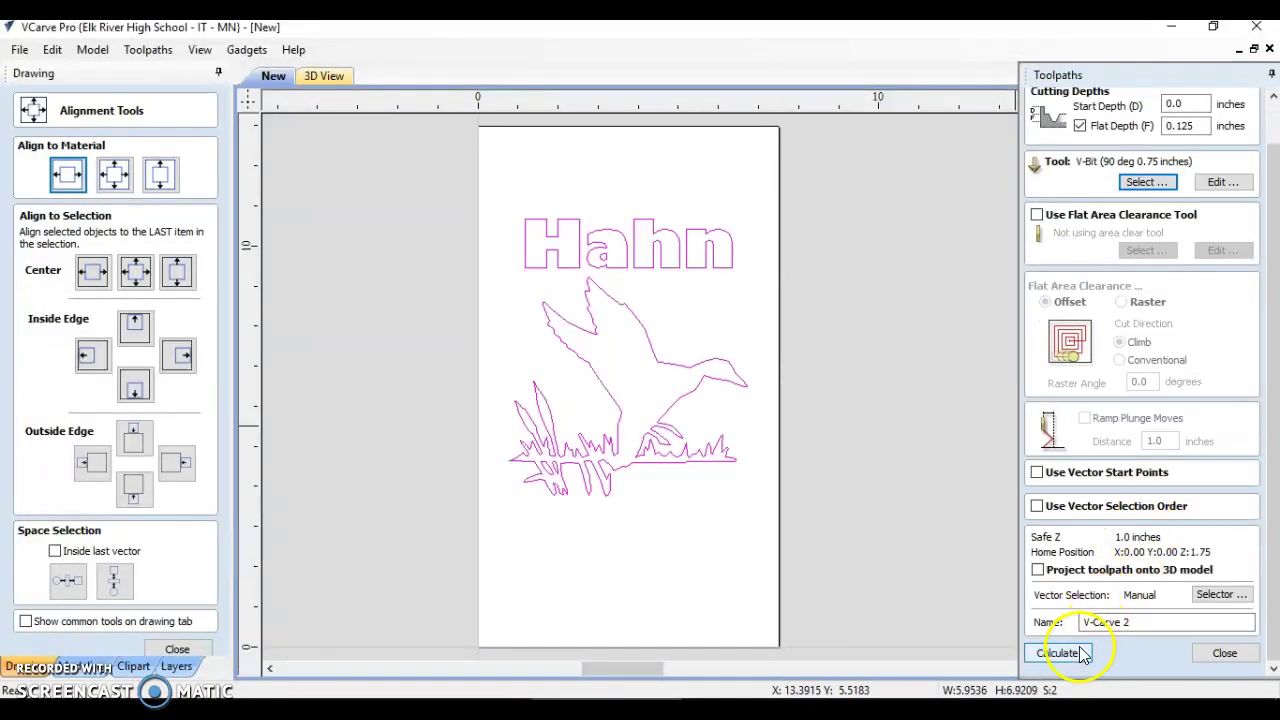
pyautogui.moveTo(1130, 621); pyautogui.dragTo(1015, 617)
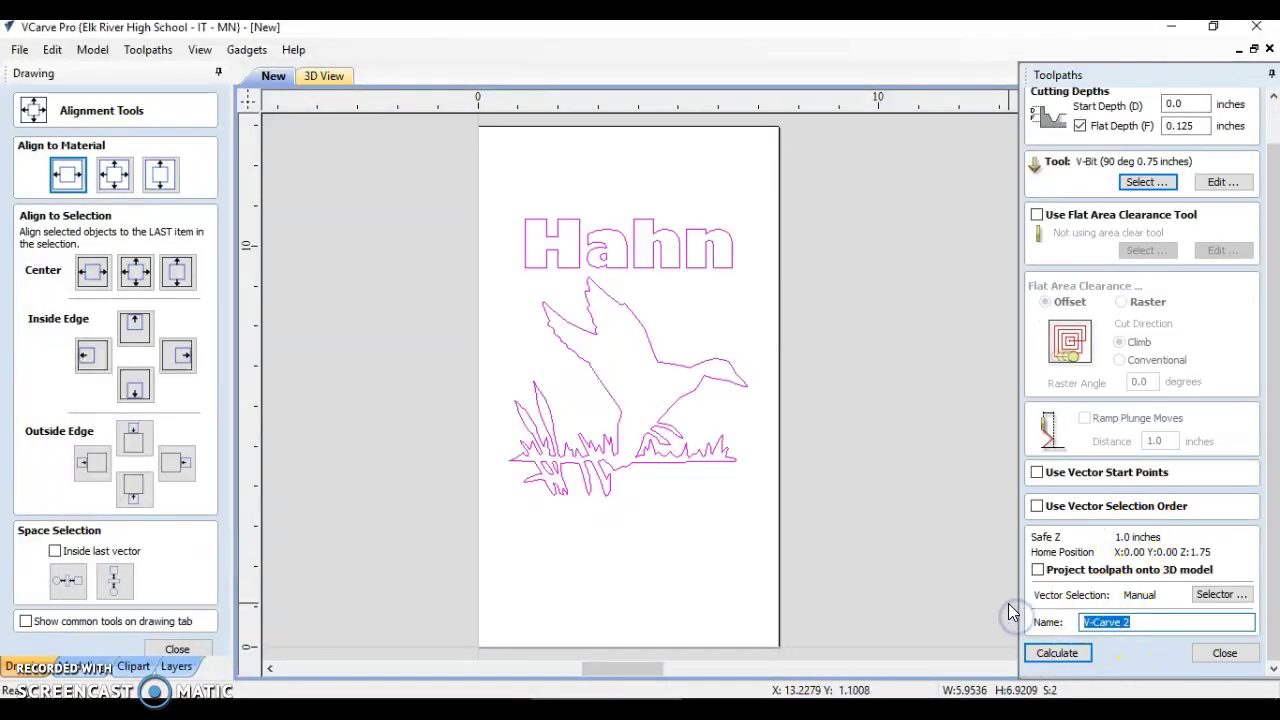
pyautogui.write('Hahn')
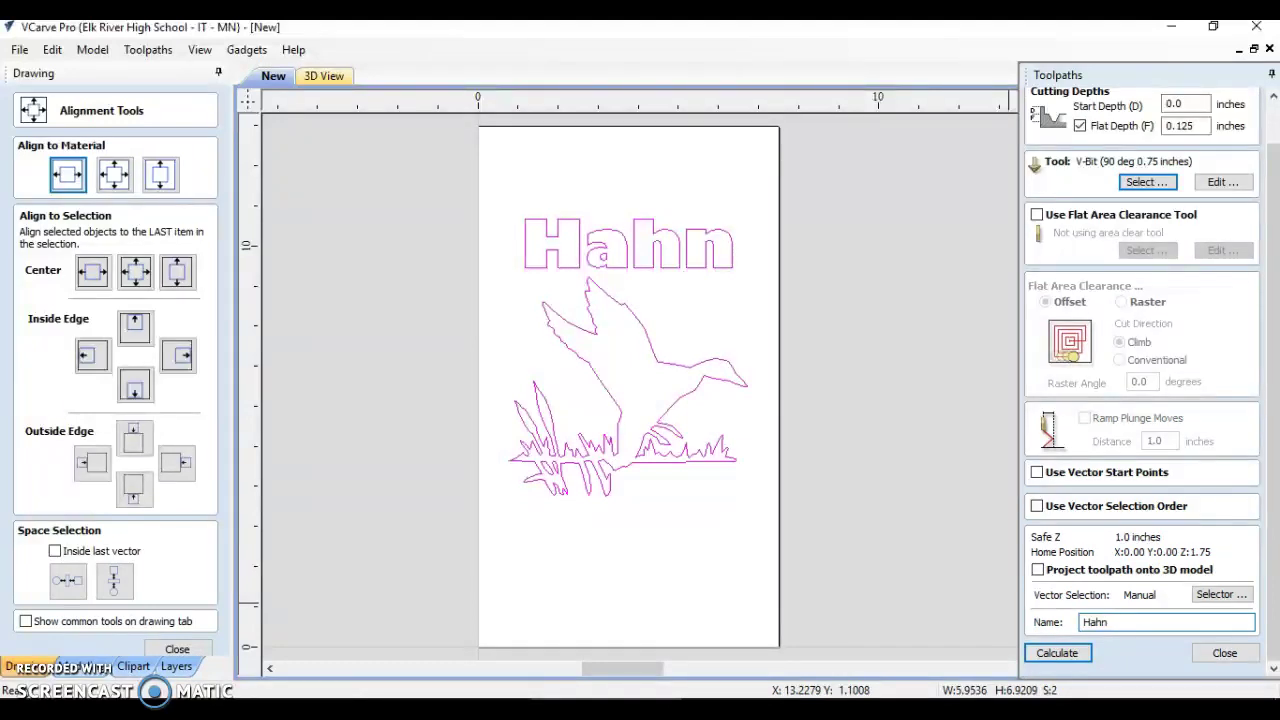
# Calculate the Hahn toolpath, zoom over it, and orbit the board into perspective.
pyautogui.click(1074, 654)
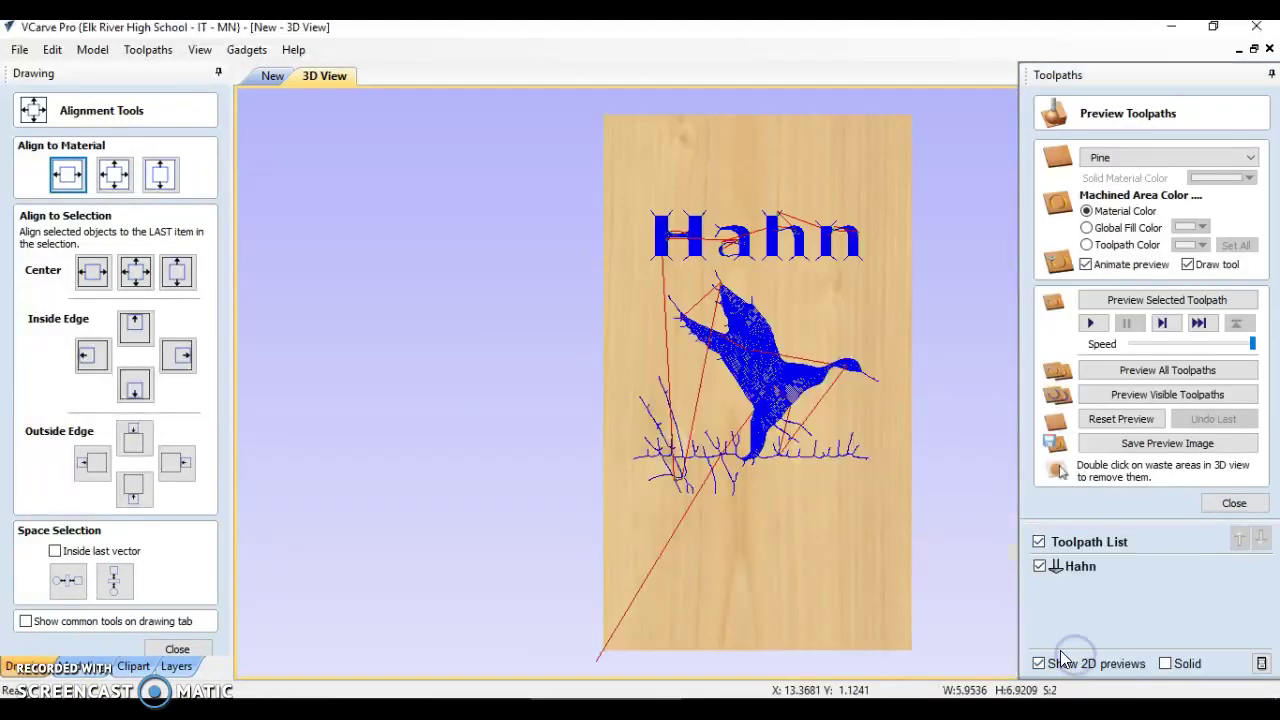
pyautogui.scroll(-1, 670, 238)
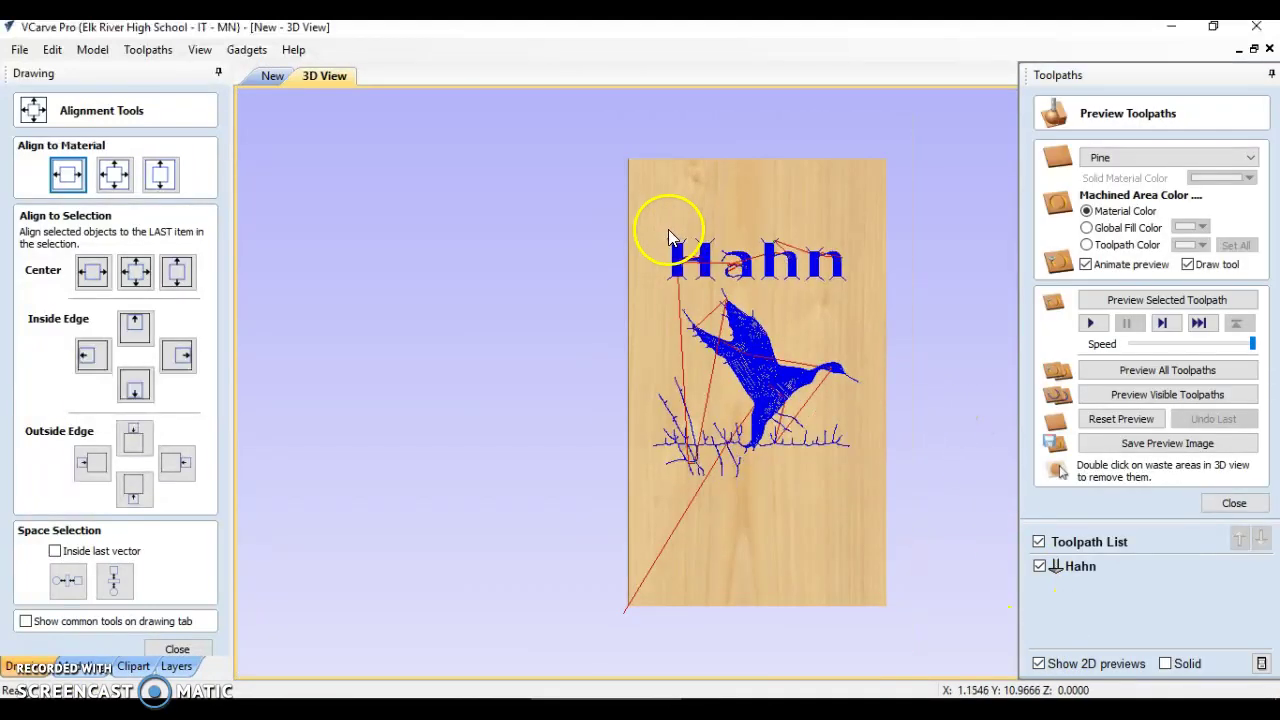
pyautogui.scroll(5, 686, 277)
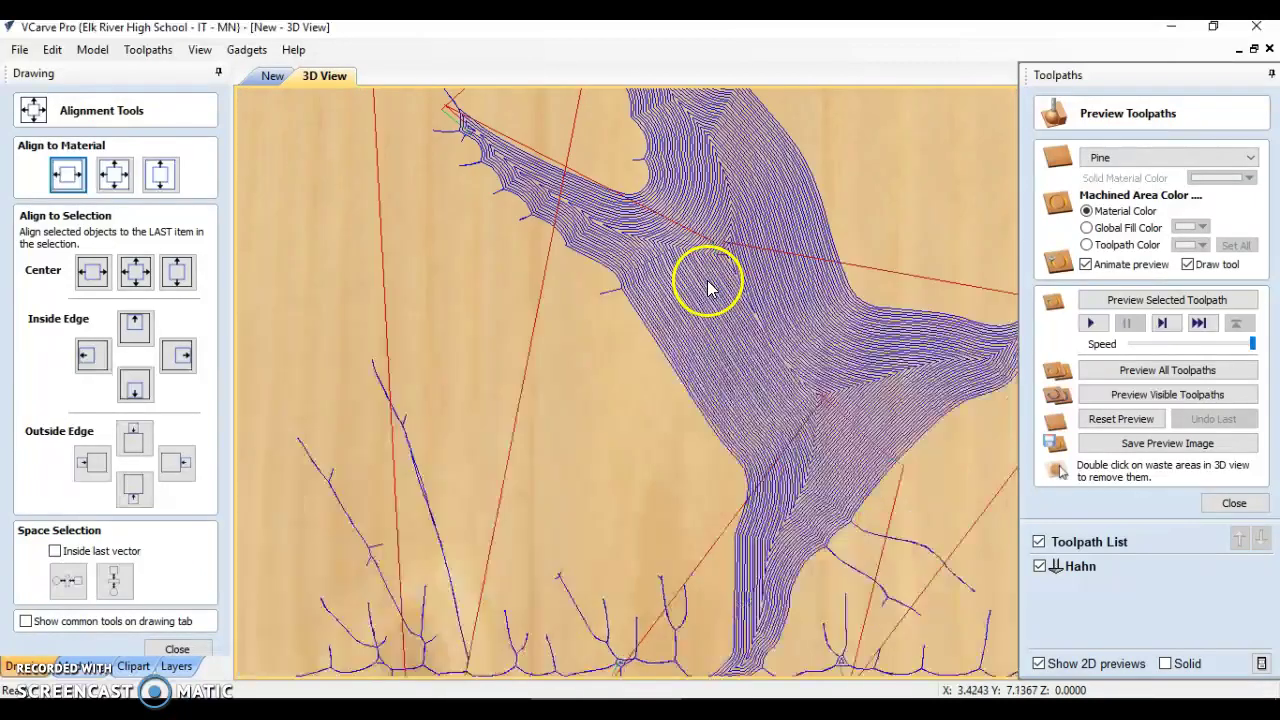
pyautogui.scroll(2, 708, 287)
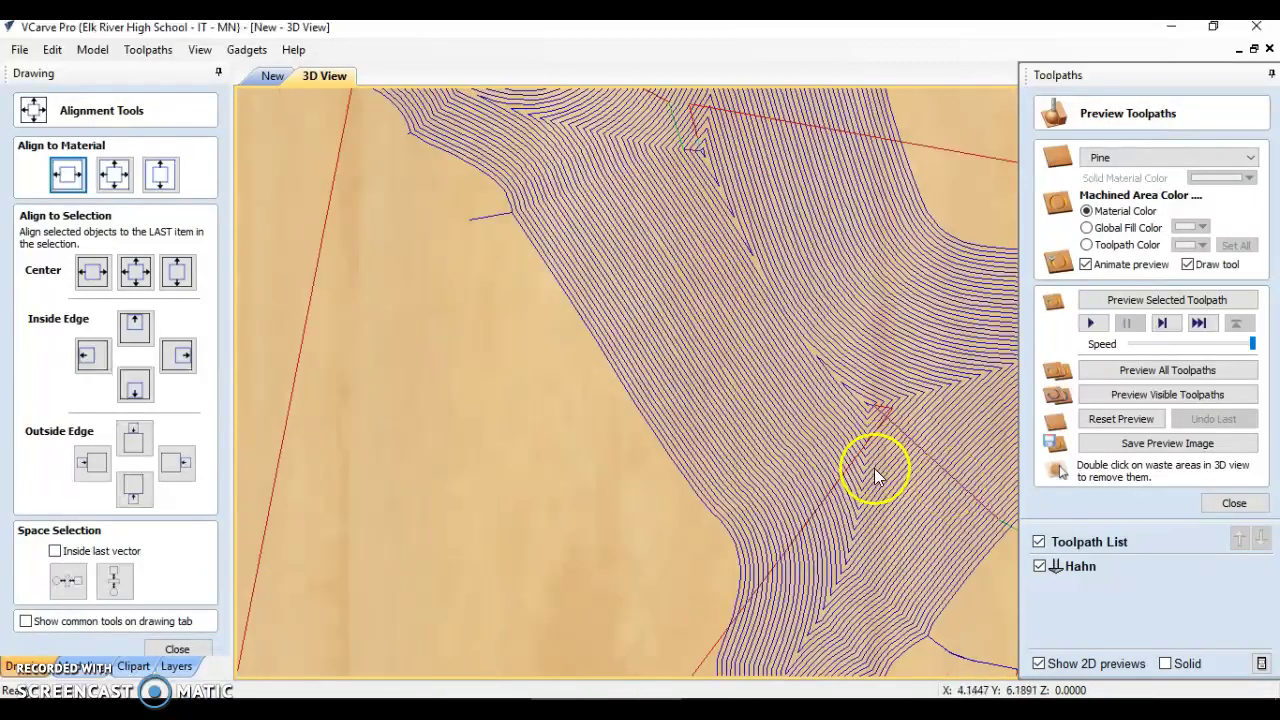
pyautogui.scroll(-3, 737, 509)
pyautogui.scroll(-2, 715, 300)
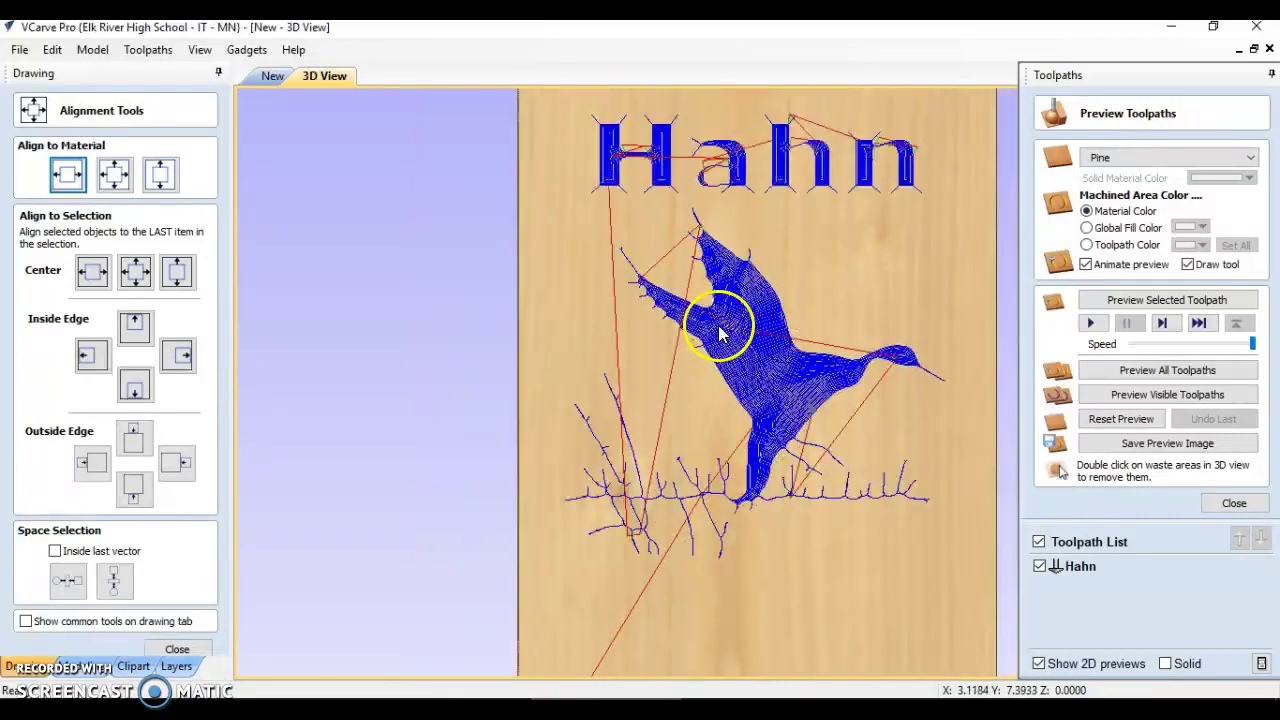
pyautogui.scroll(4, 663, 123)
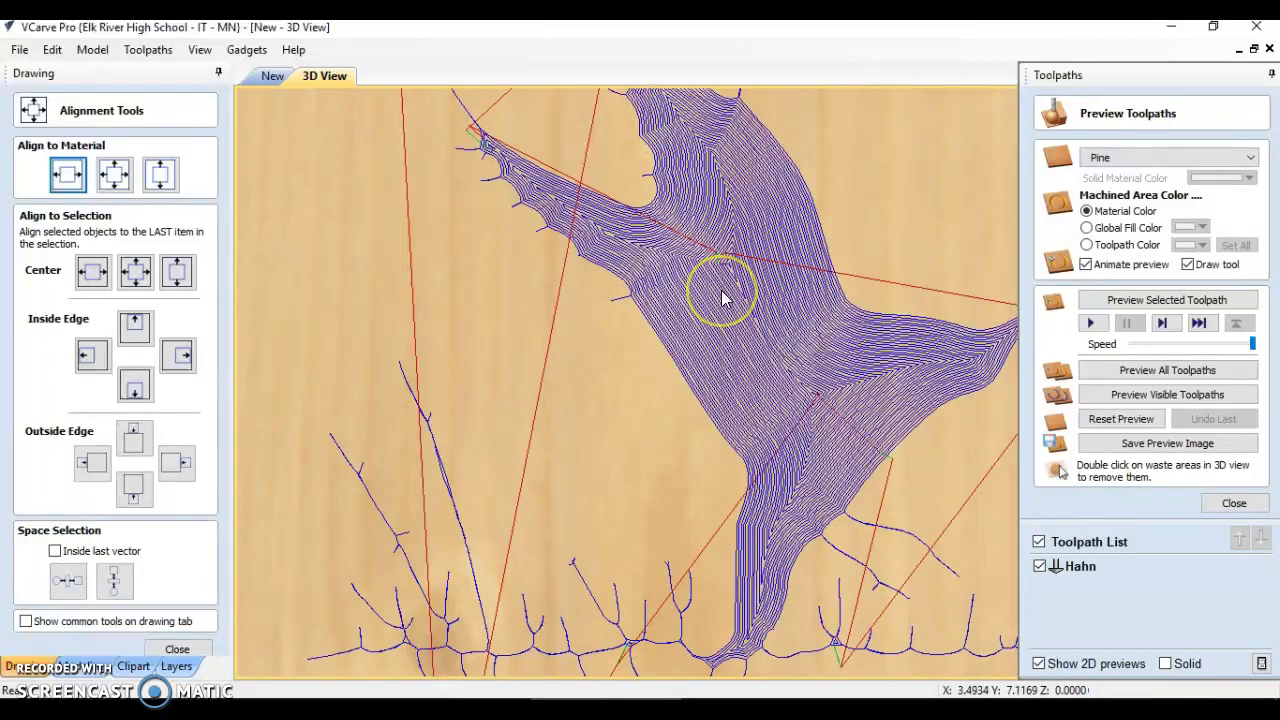
pyautogui.scroll(-4, 723, 296)
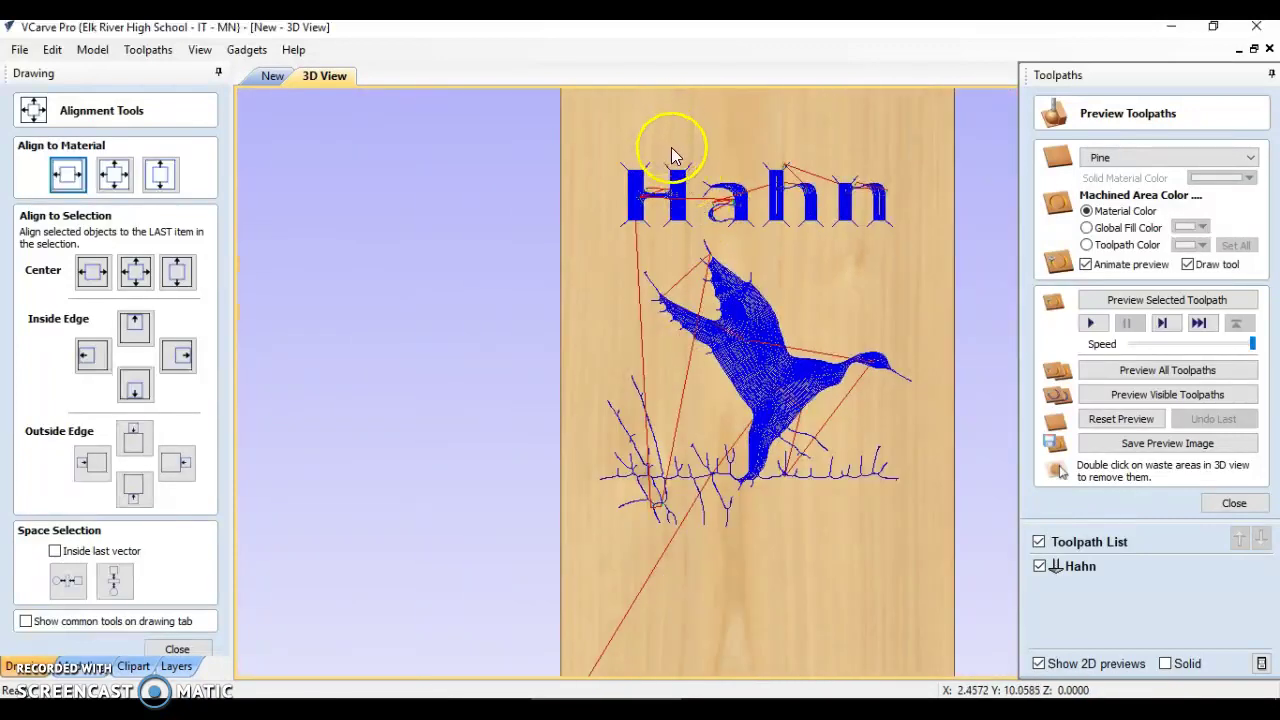
pyautogui.scroll(2, 673, 148)
pyautogui.scroll(-3, 669, 170)
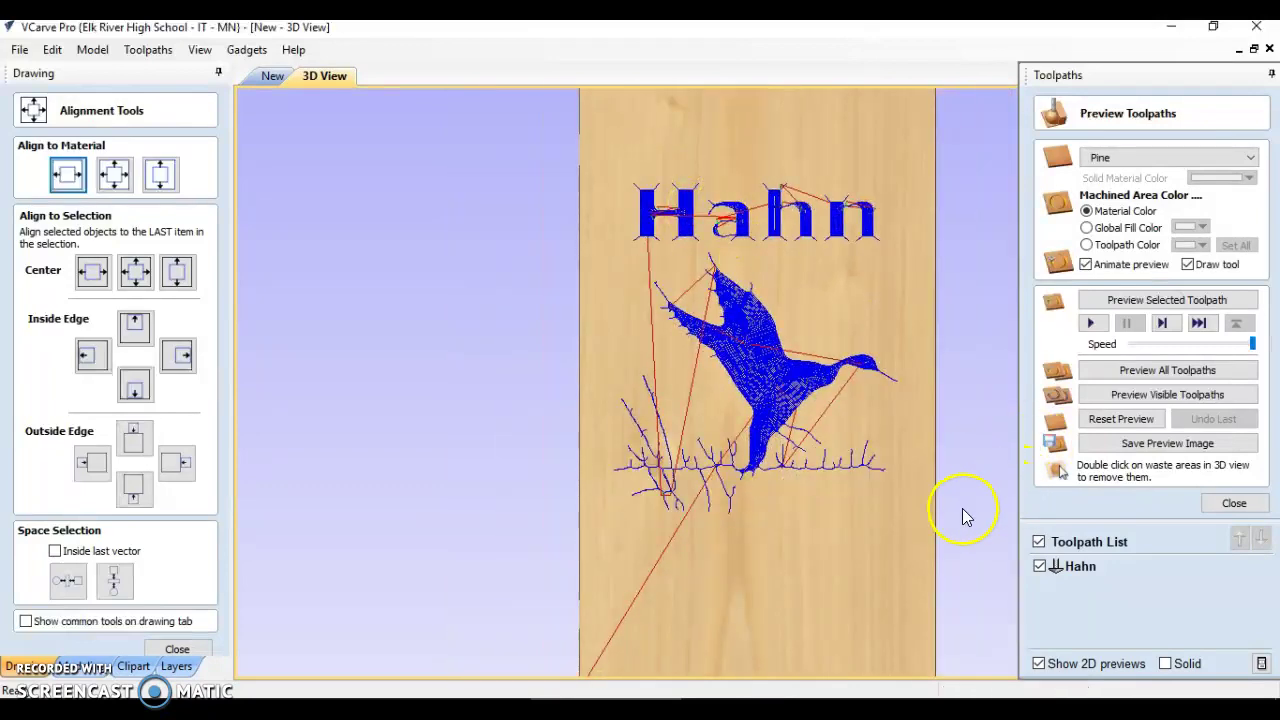
pyautogui.moveTo(946, 508); pyautogui.dragTo(811, 504)
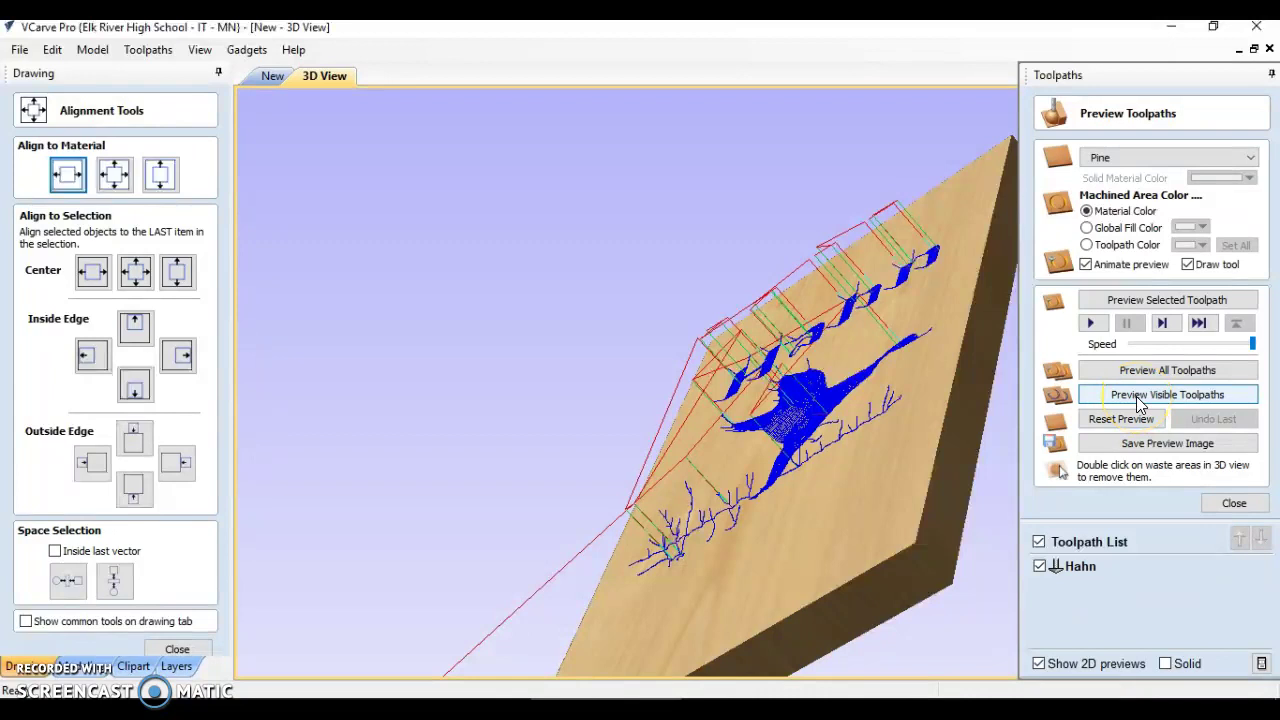
# Run the animated carving preview of all toolpaths at maximum speed.
pyautogui.click(1235, 329)
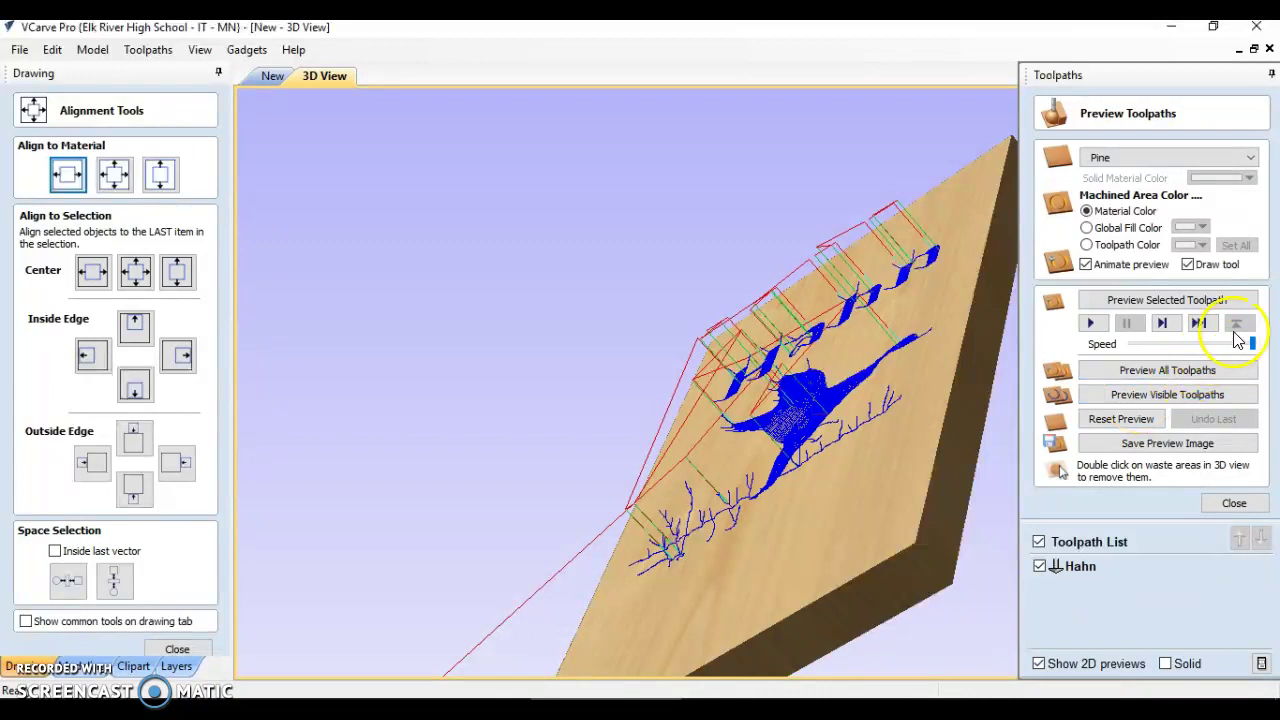
pyautogui.moveTo(1260, 346); pyautogui.dragTo(1233, 356)
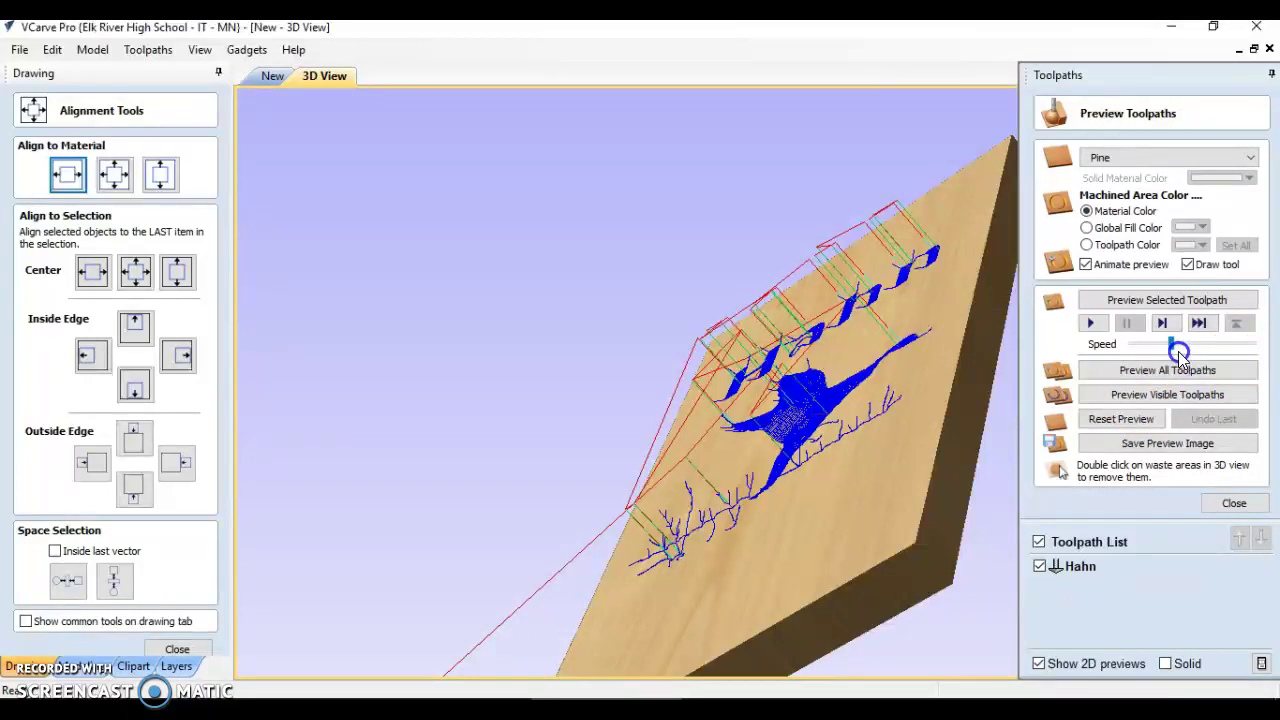
pyautogui.click(1163, 395)
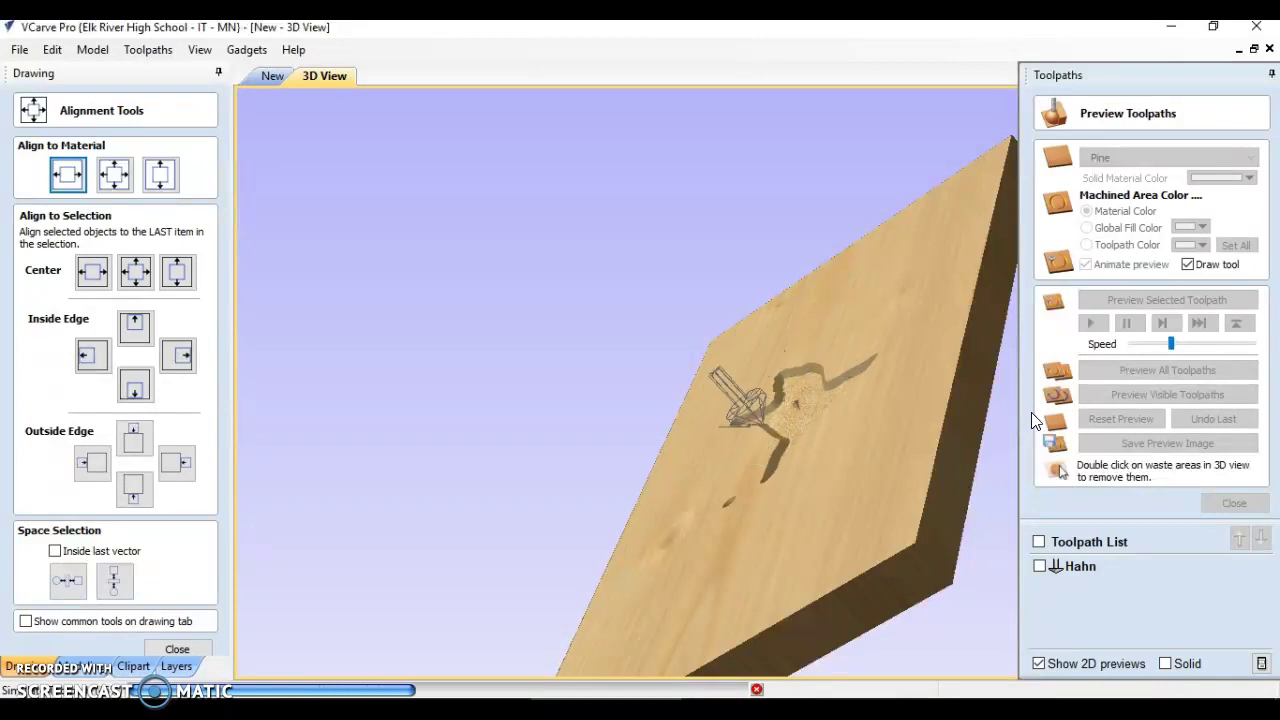
pyautogui.click(1155, 372)
pyautogui.moveTo(1170, 343); pyautogui.dragTo(1272, 345)
# Orbit the carved board to inspect it from several angles, then close the preview.
pyautogui.click(881, 337)
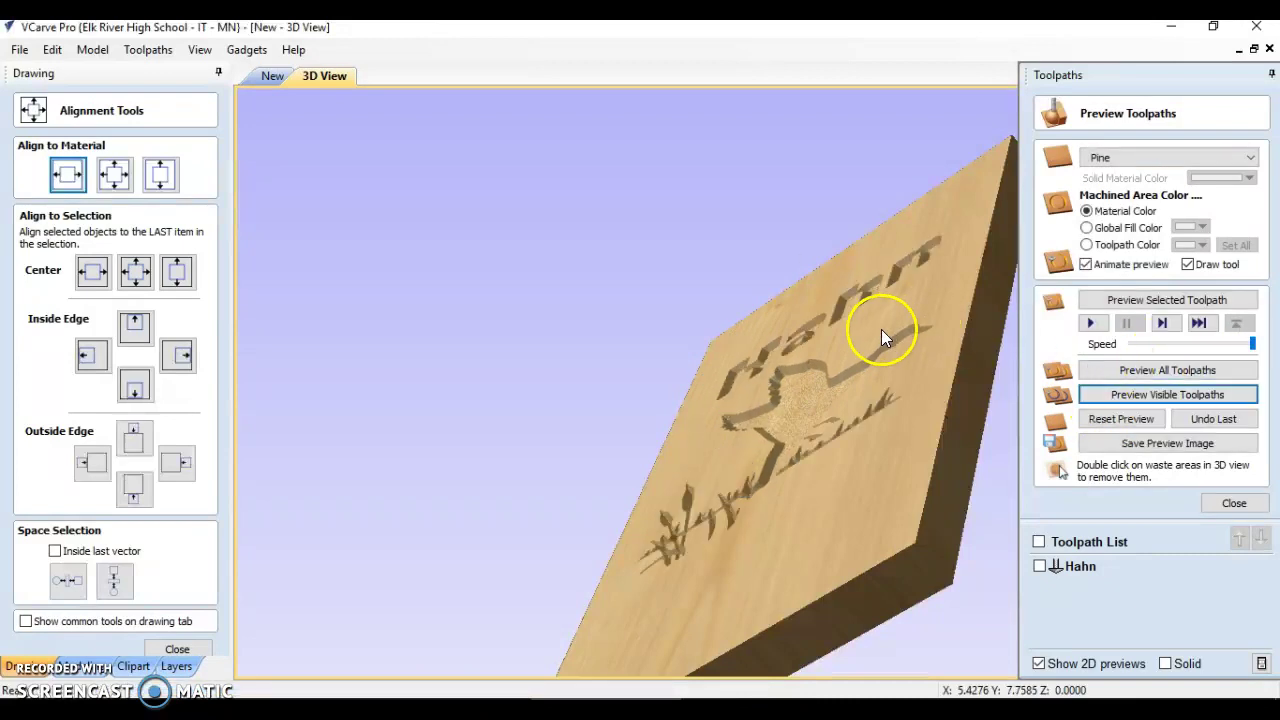
pyautogui.moveTo(704, 352); pyautogui.dragTo(856, 422)
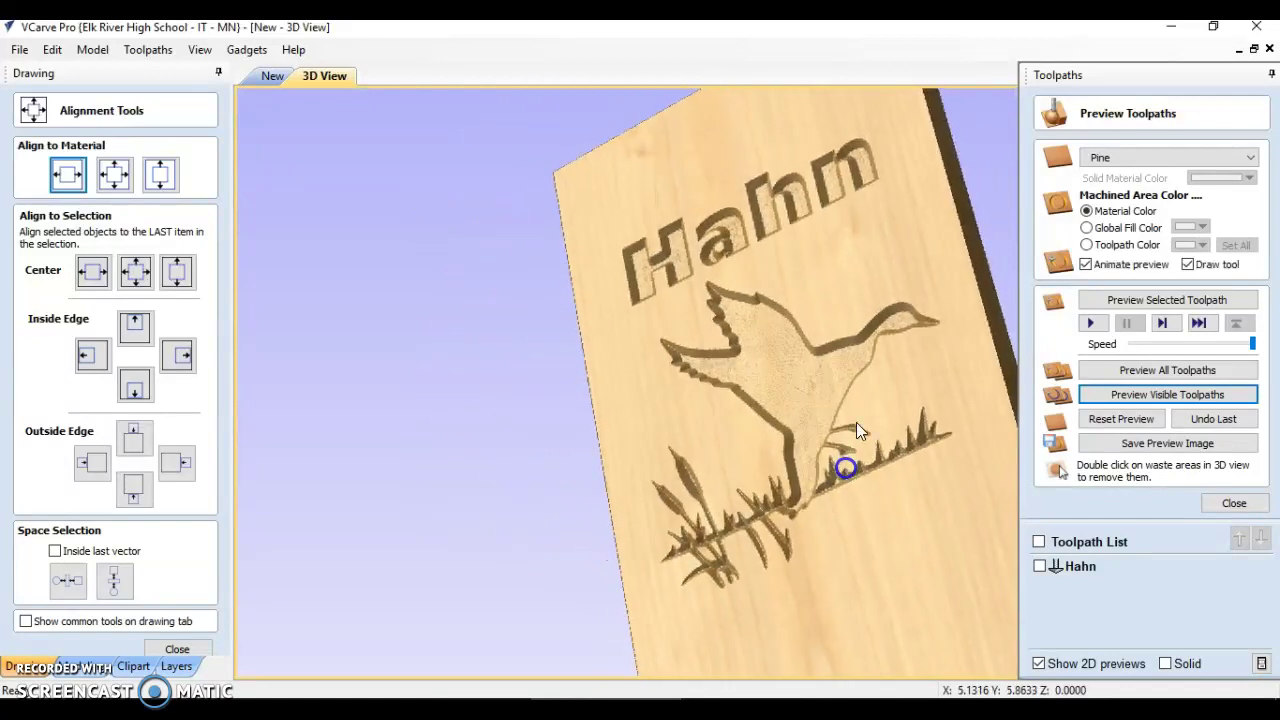
pyautogui.moveTo(683, 289); pyautogui.dragTo(625, 545)
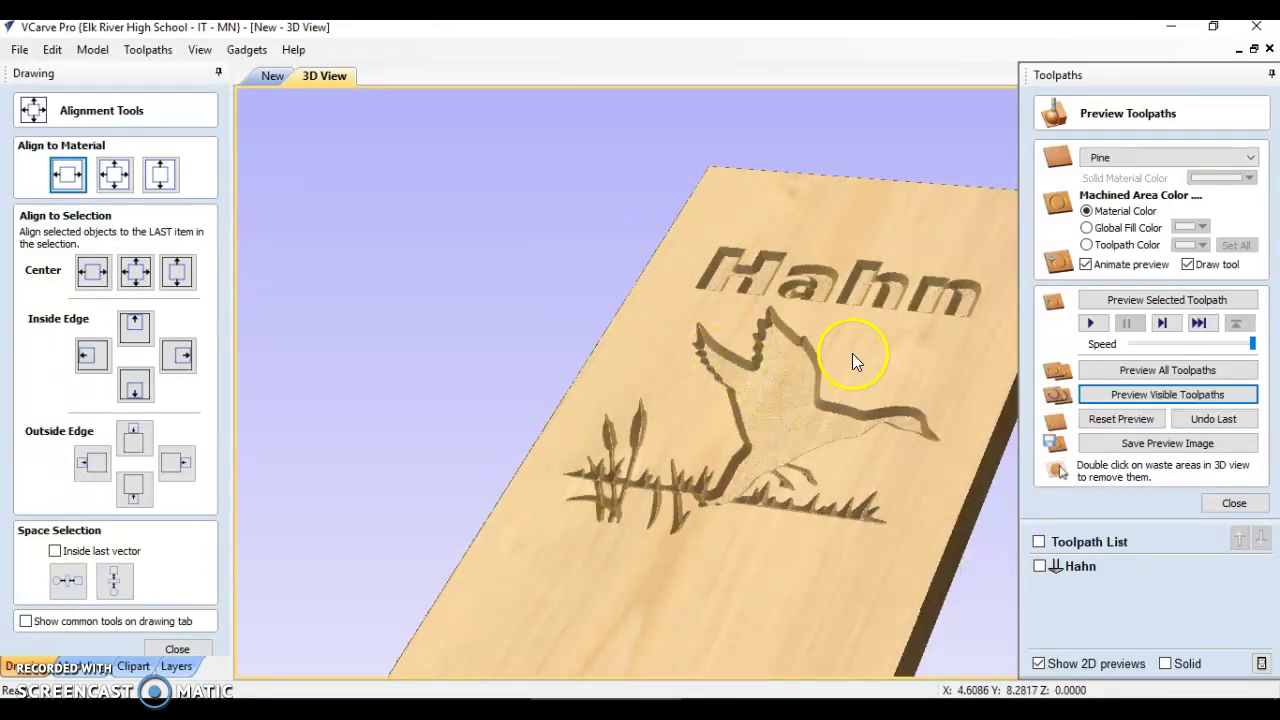
pyautogui.moveTo(837, 497); pyautogui.dragTo(812, 470)
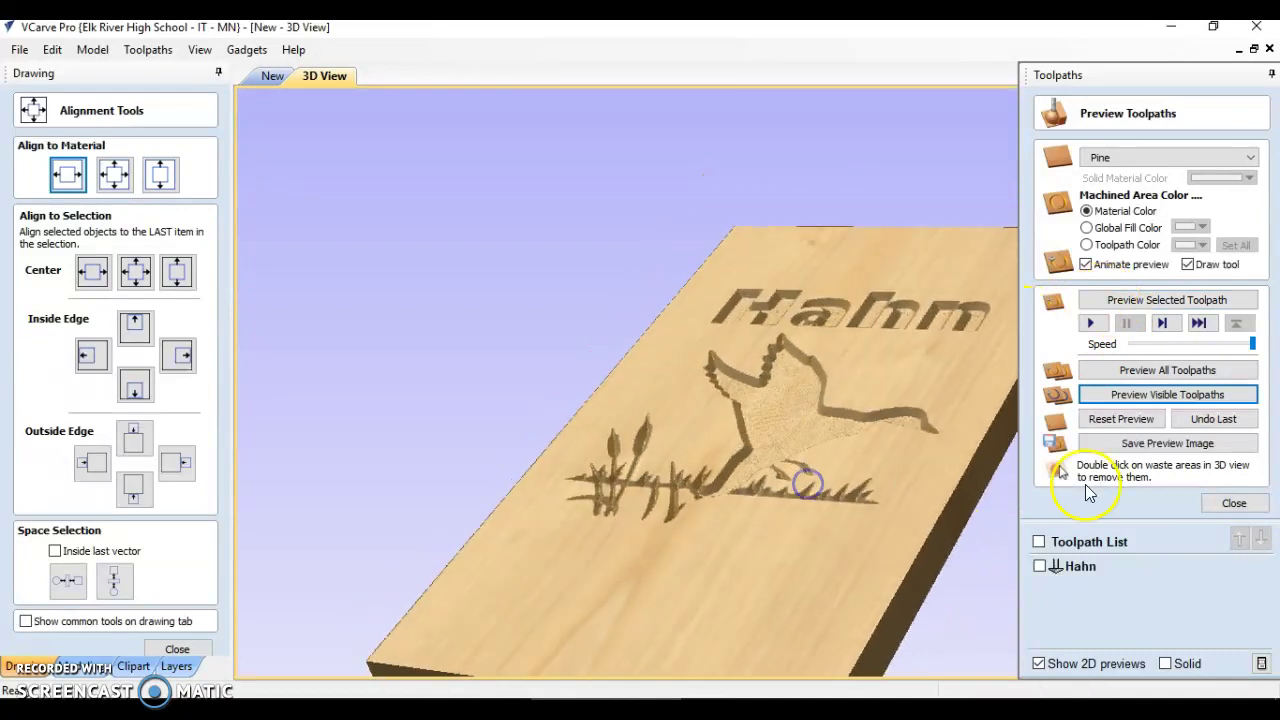
pyautogui.click(1236, 505)
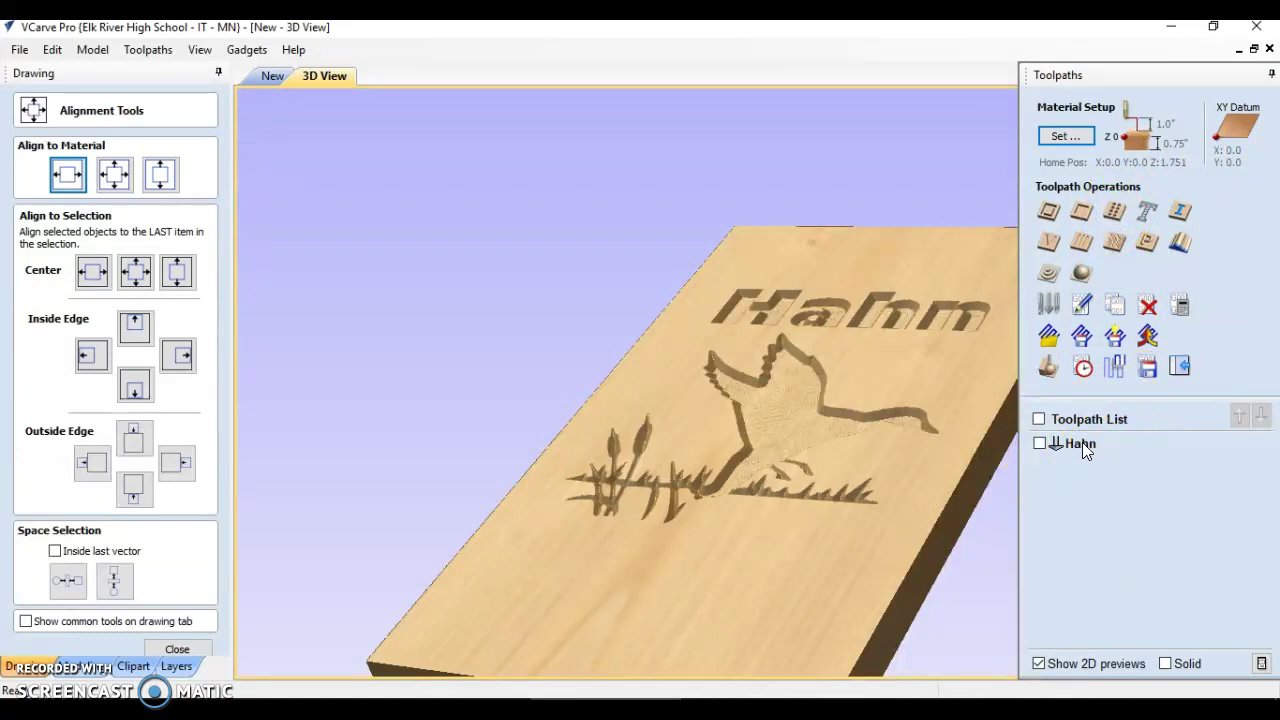
# In Save Toolpaths, set the post processor to Axiom HHC CNC (mm) (*.mmg) and tick the Hahn toolpath.
pyautogui.click(946, 479)
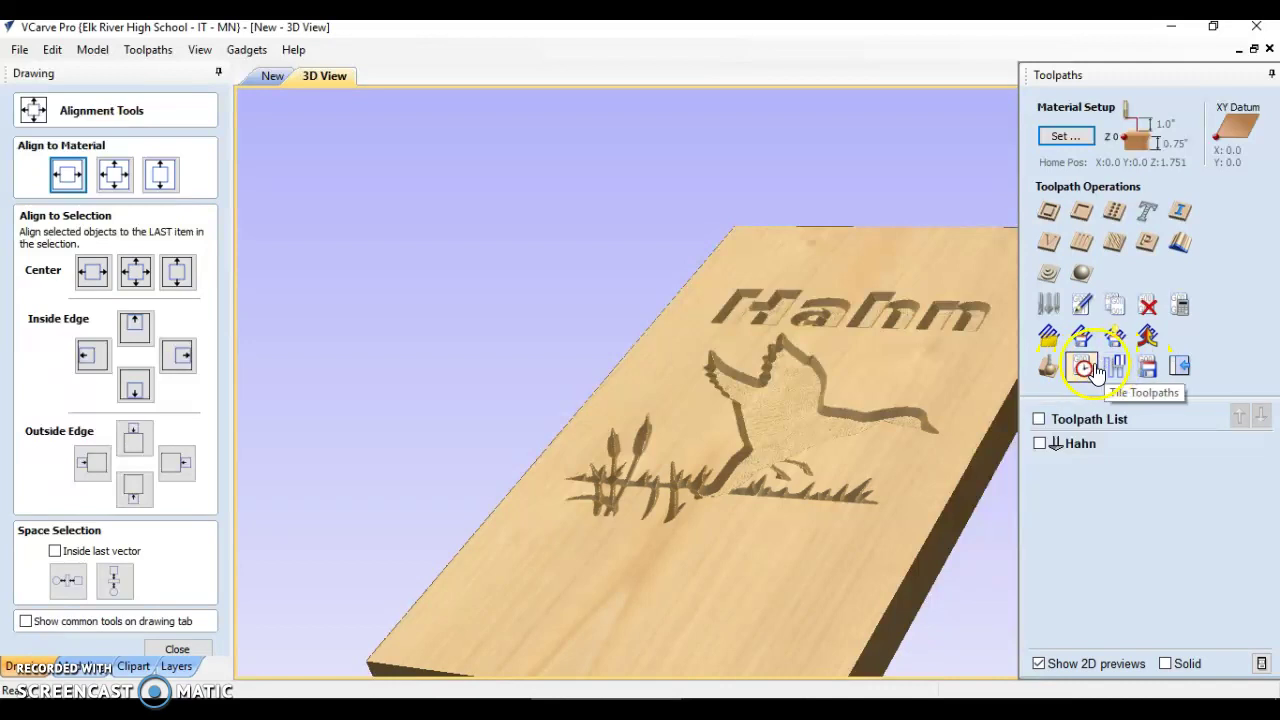
pyautogui.click(1148, 370)
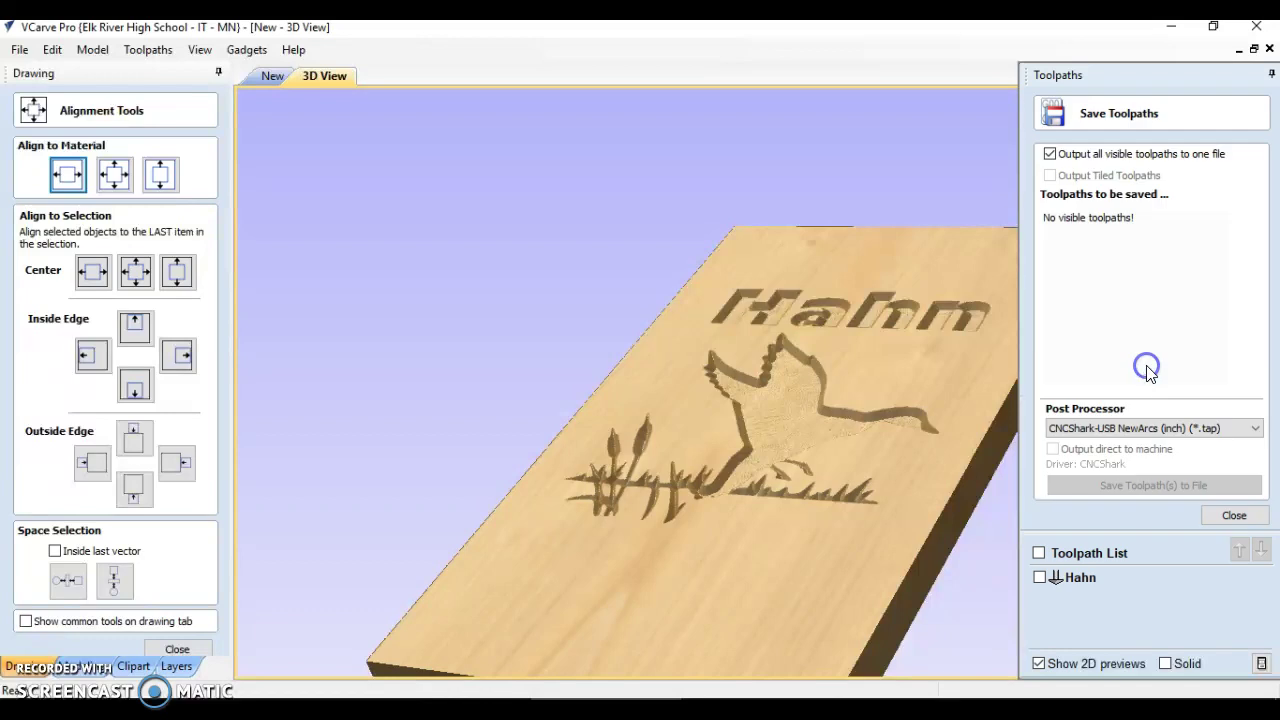
pyautogui.click(1126, 430)
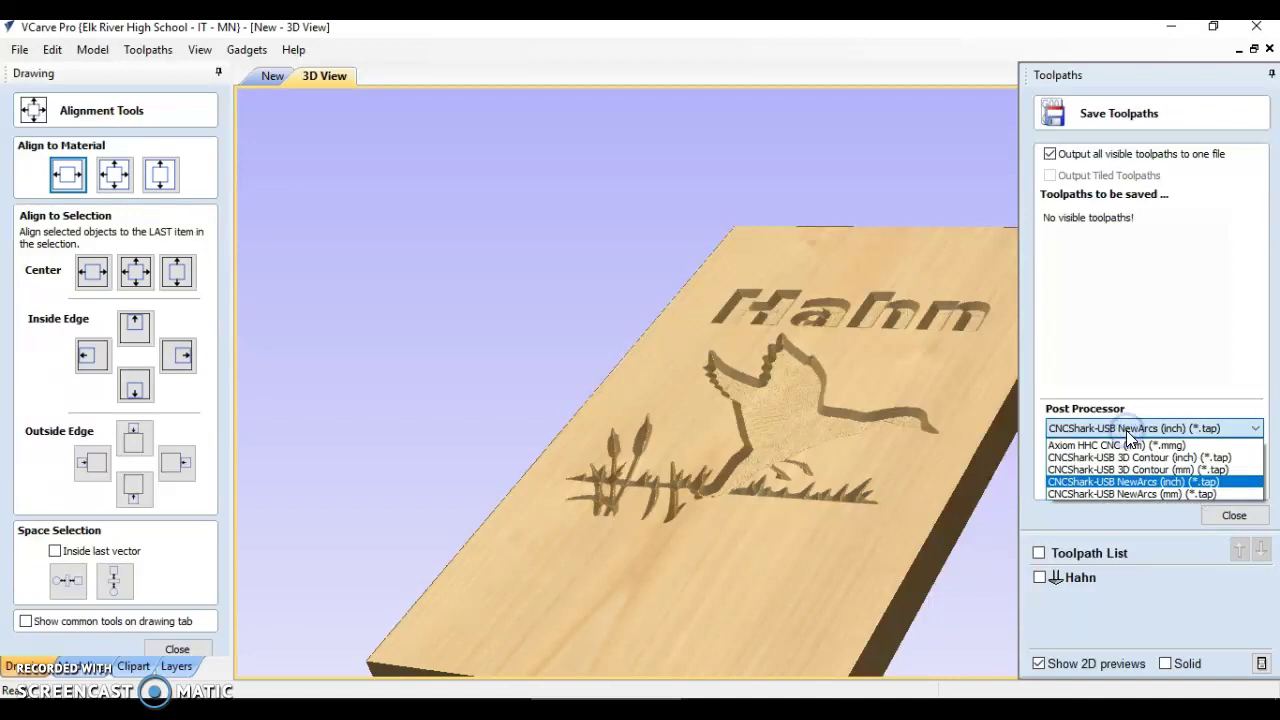
pyautogui.moveTo(1128, 430); pyautogui.dragTo(1098, 450)
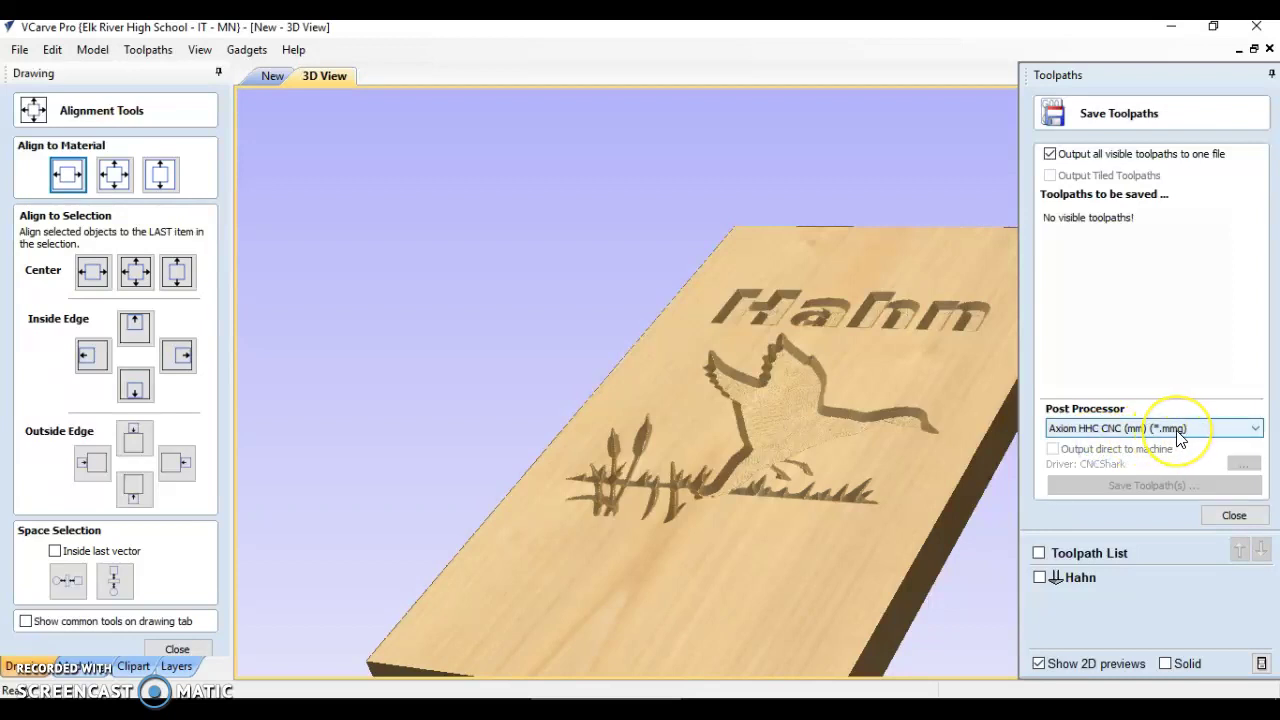
pyautogui.click(1128, 488)
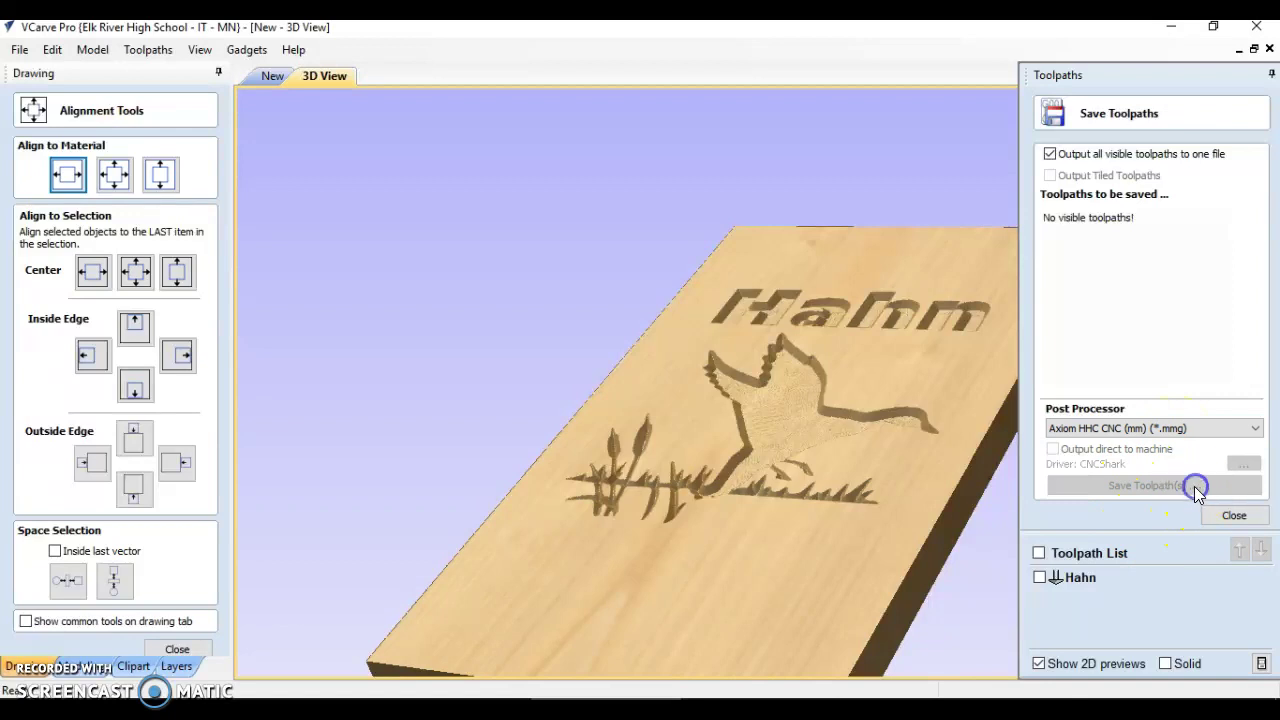
pyautogui.click(1041, 553)
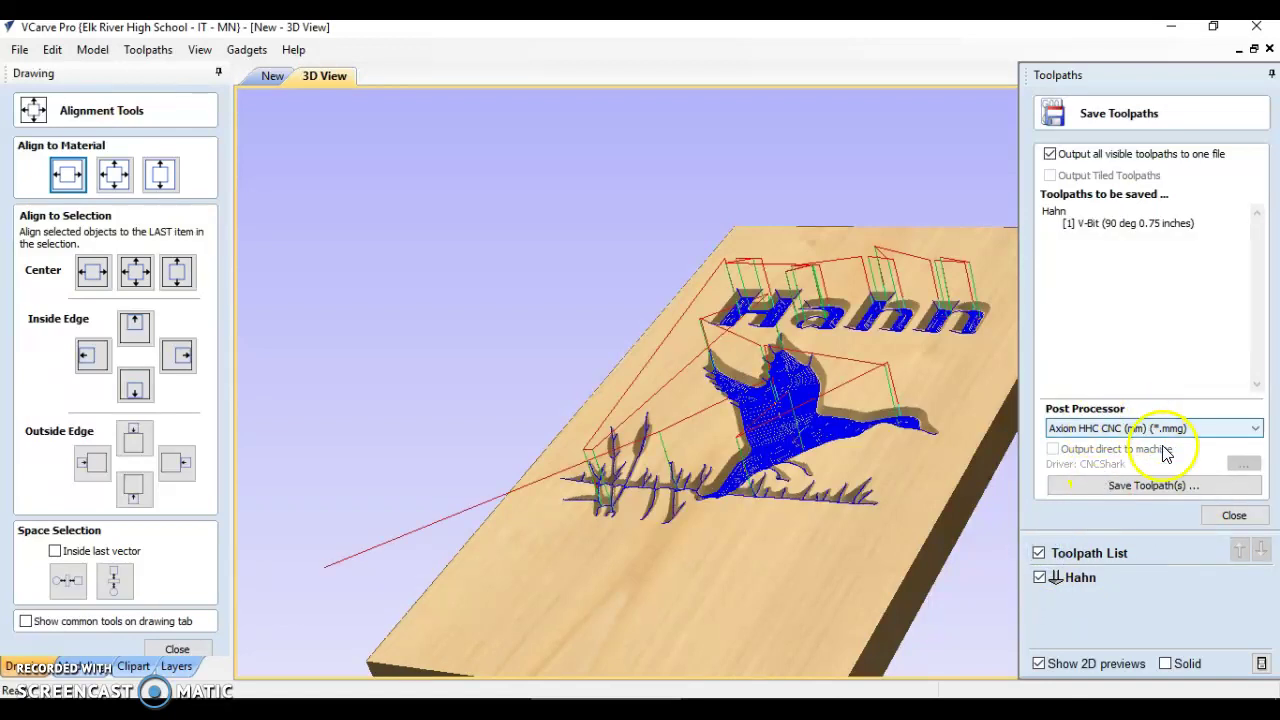
# Pick the Desktop folder as the destination and save the toolpath file as Hahn.mmg.
pyautogui.click(1159, 487)
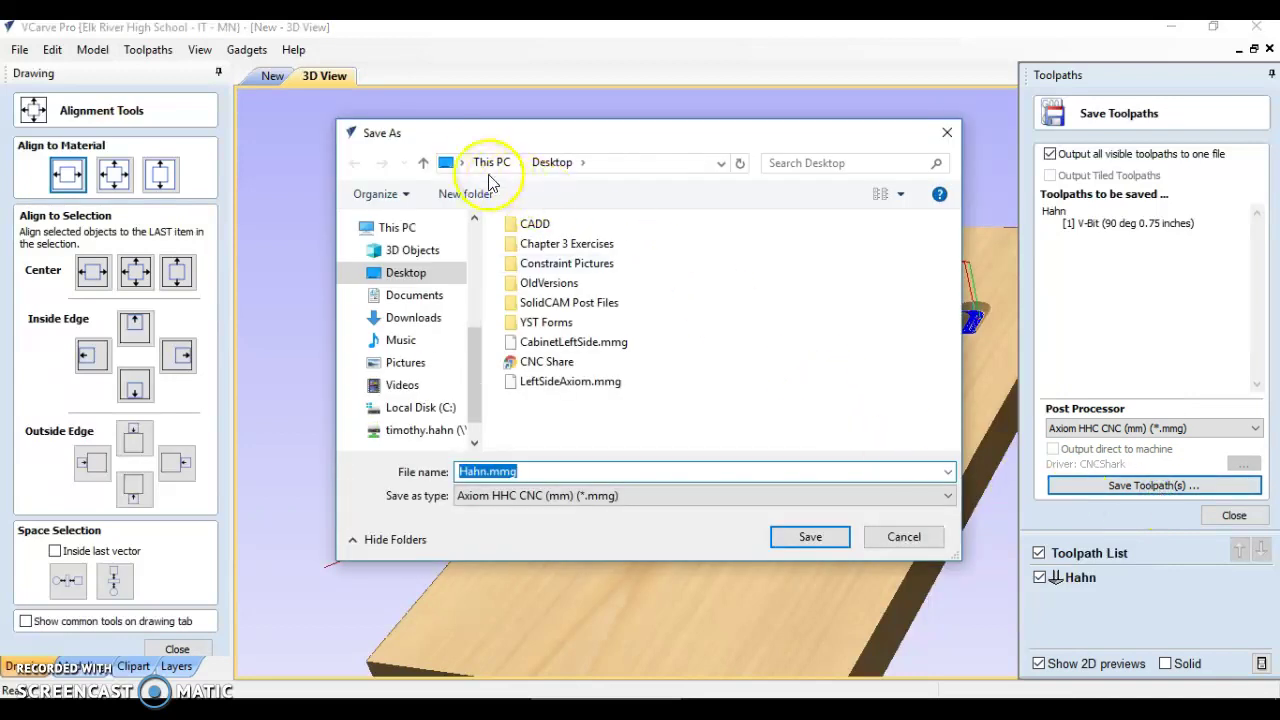
pyautogui.moveTo(474, 400); pyautogui.dragTo(469, 420)
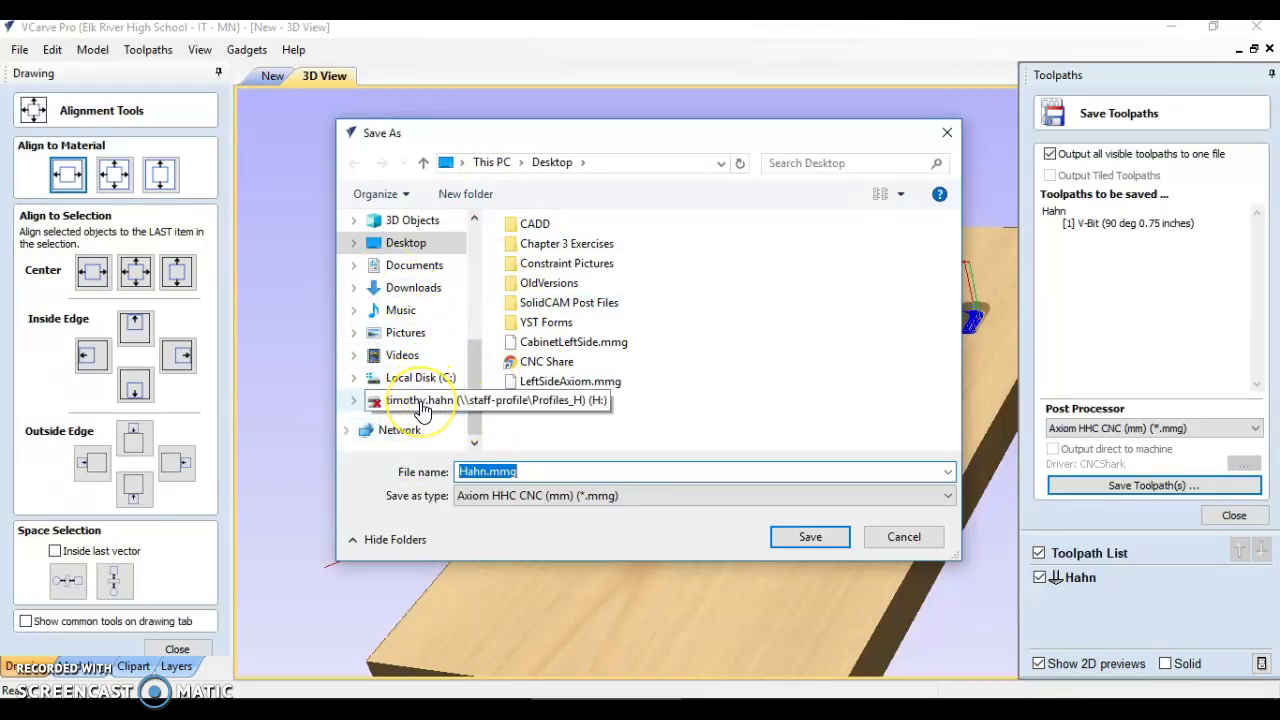
pyautogui.click(358, 402)
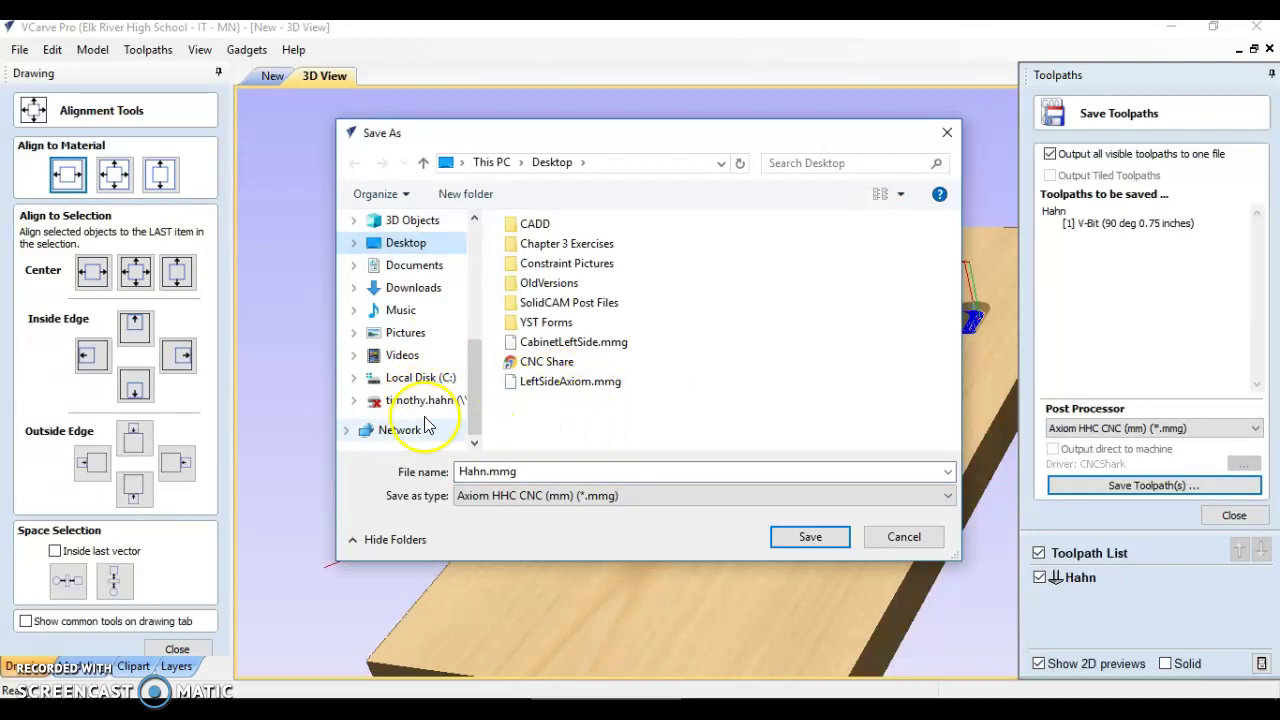
pyautogui.click(547, 412)
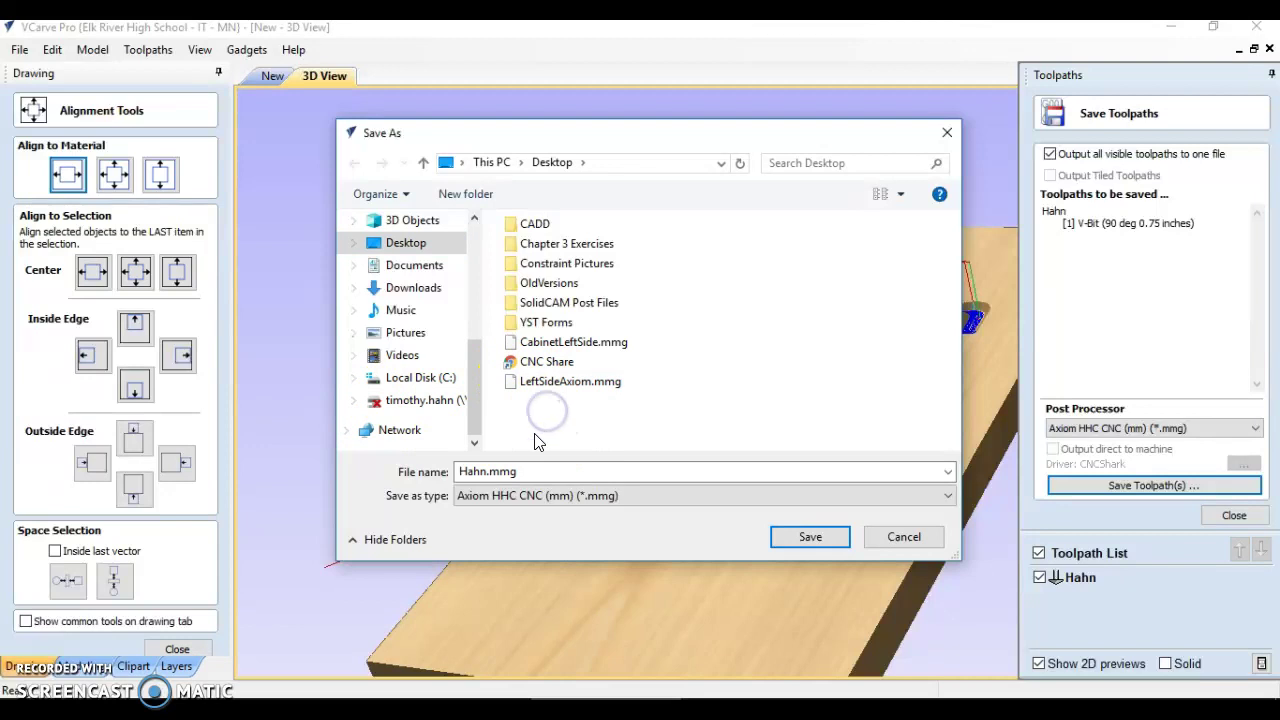
pyautogui.doubleClick(392, 242)
pyautogui.click(506, 462)
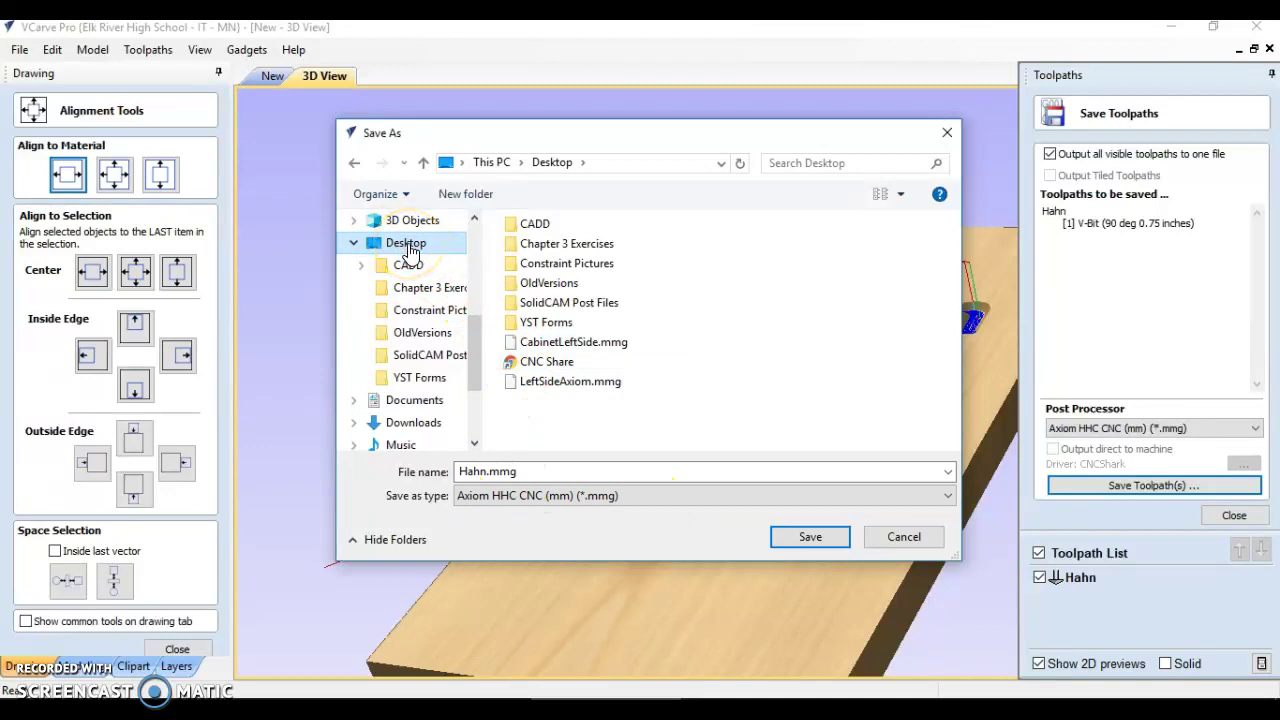
pyautogui.click(520, 432)
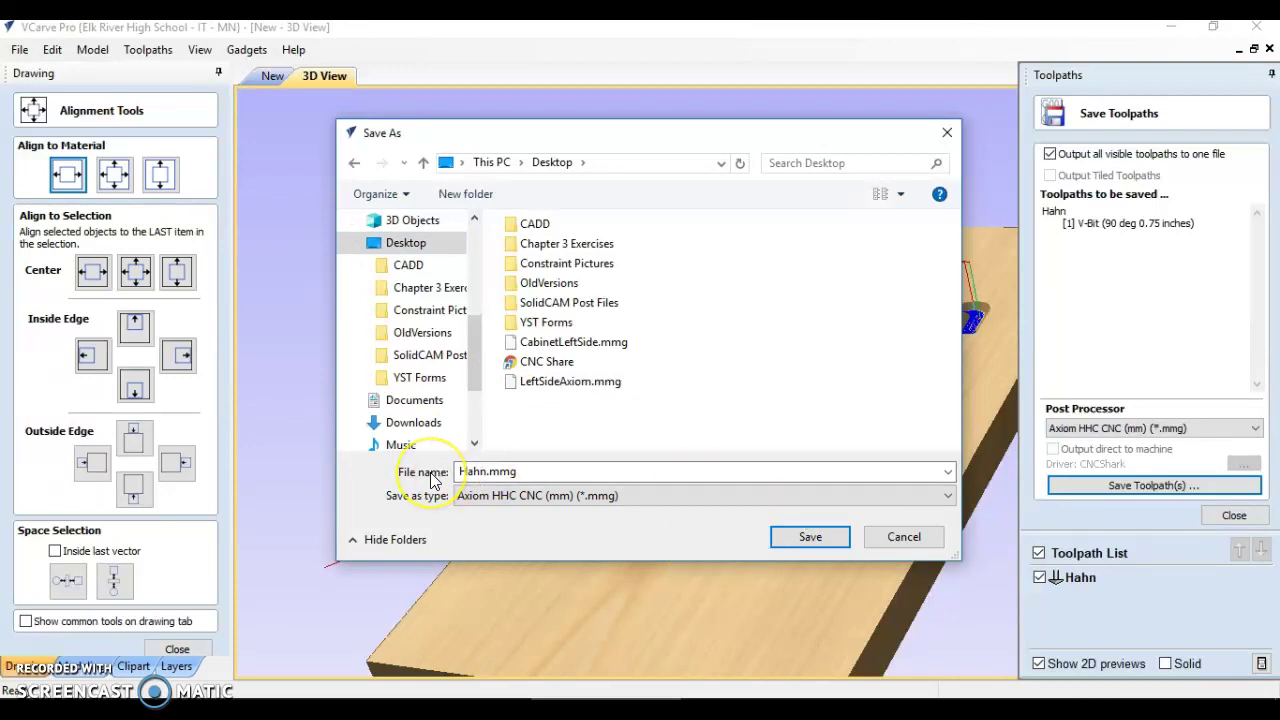
pyautogui.click(776, 540)
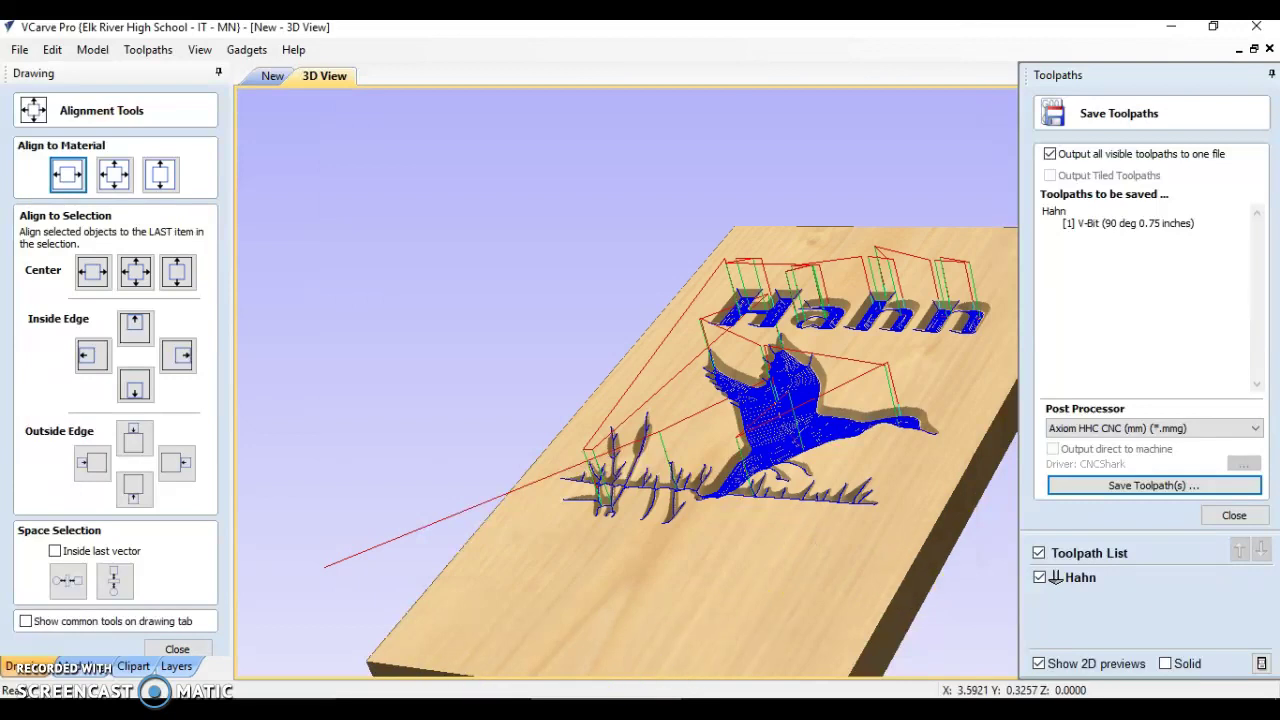
# Bring up the Sub Plans Drive folder in Chrome, cancel a New folder dialog, and move the window aside.
pyautogui.click(313, 640)
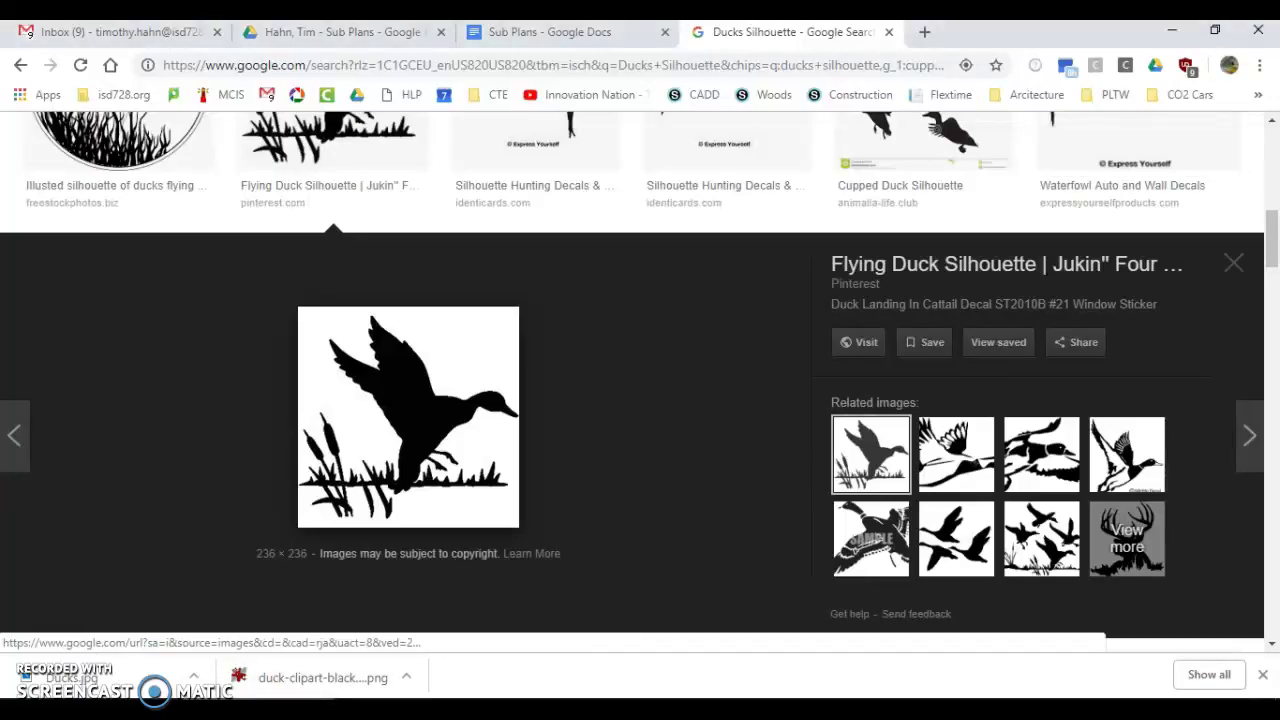
pyautogui.click(330, 33)
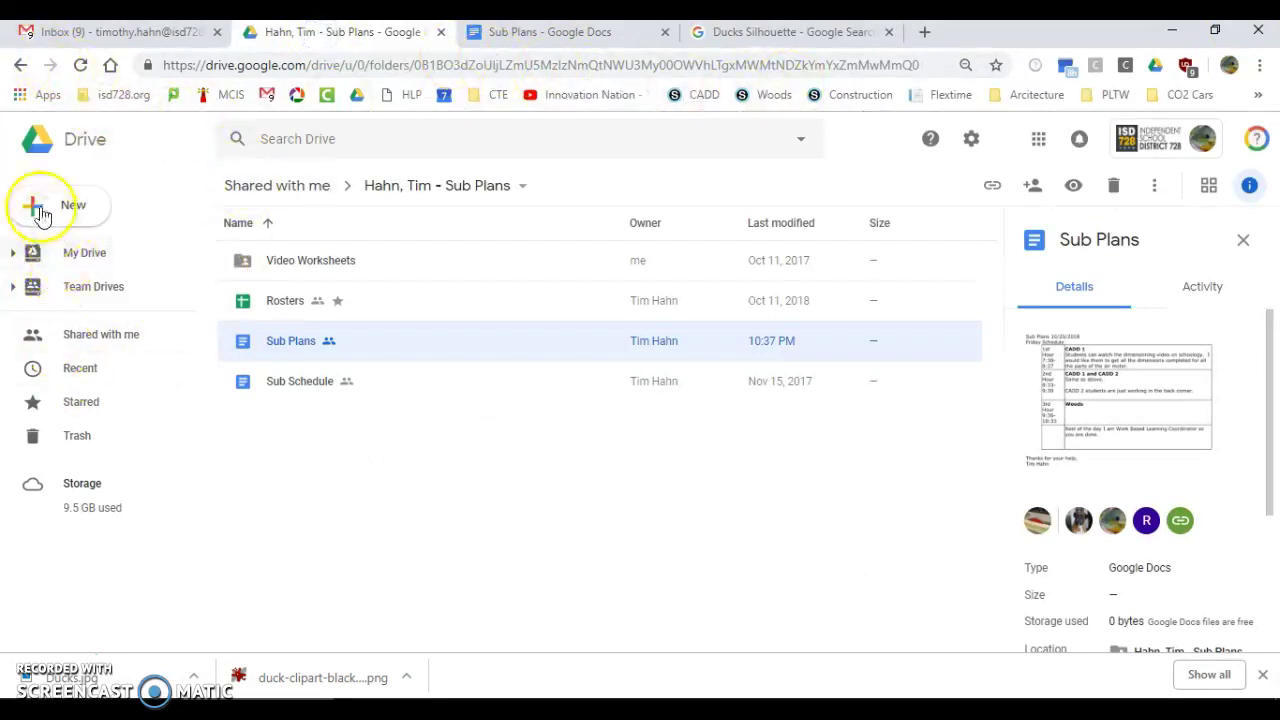
pyautogui.click(97, 218)
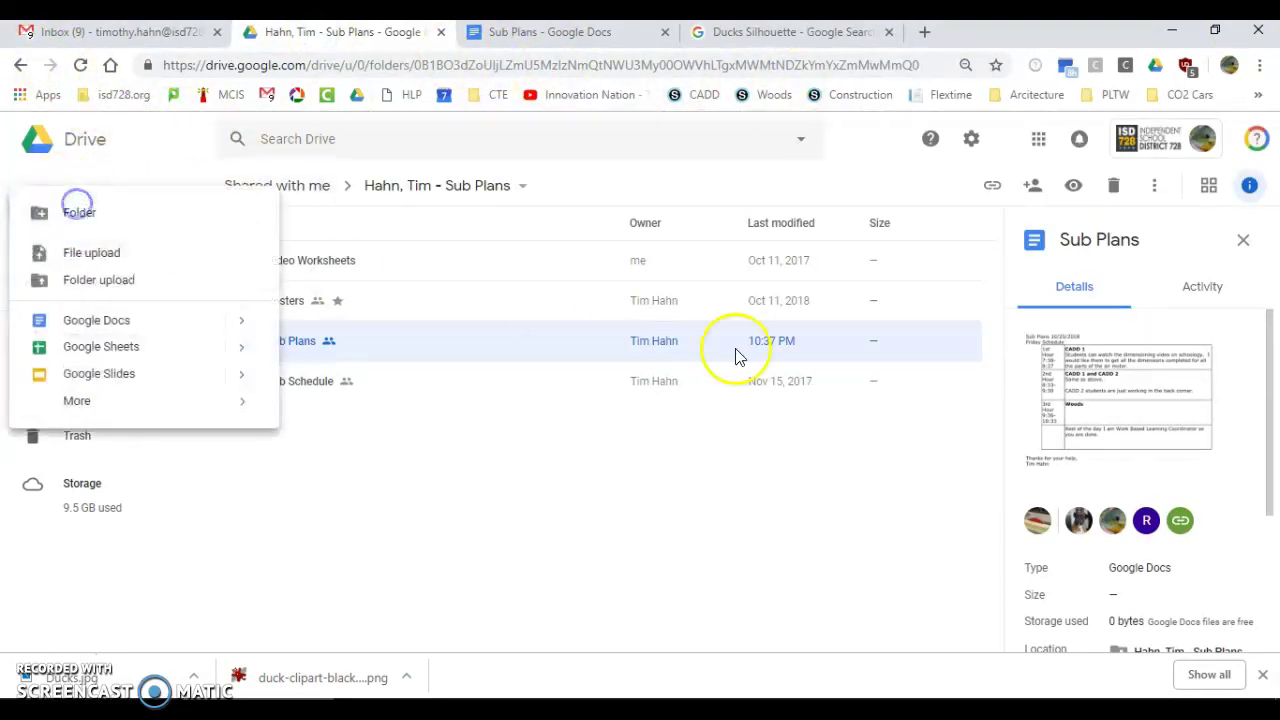
pyautogui.click(94, 229)
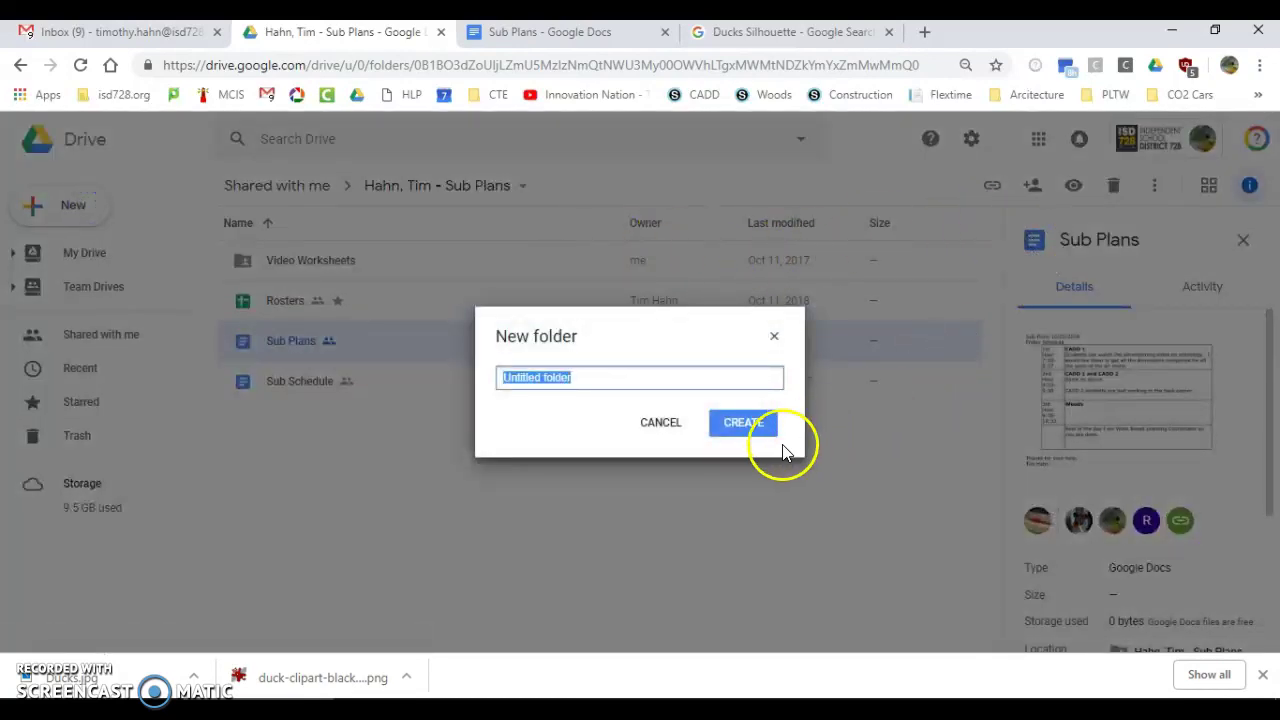
pyautogui.click(772, 338)
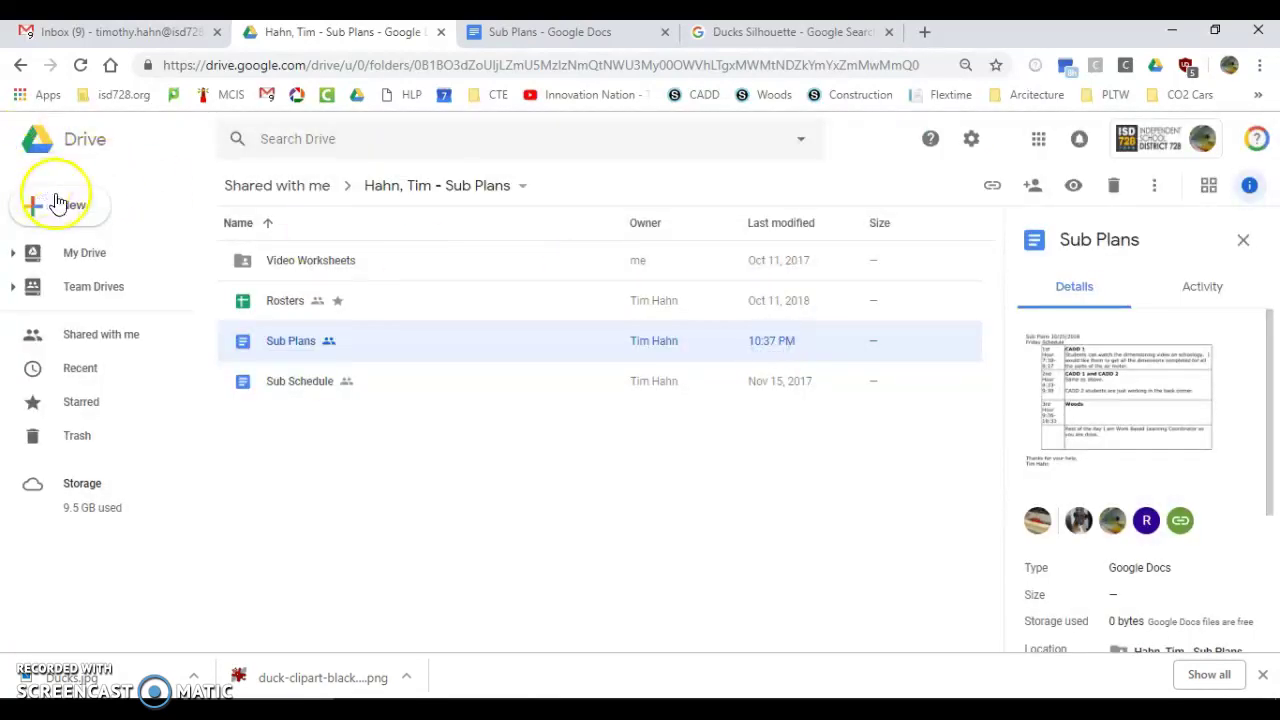
pyautogui.moveTo(1188, 40); pyautogui.dragTo(677, 82)
# Minimize VCarve and Inventor, then drag the Hahn.mmg desktop icon into the Sub Plans Drive folder.
pyautogui.click(1171, 33)
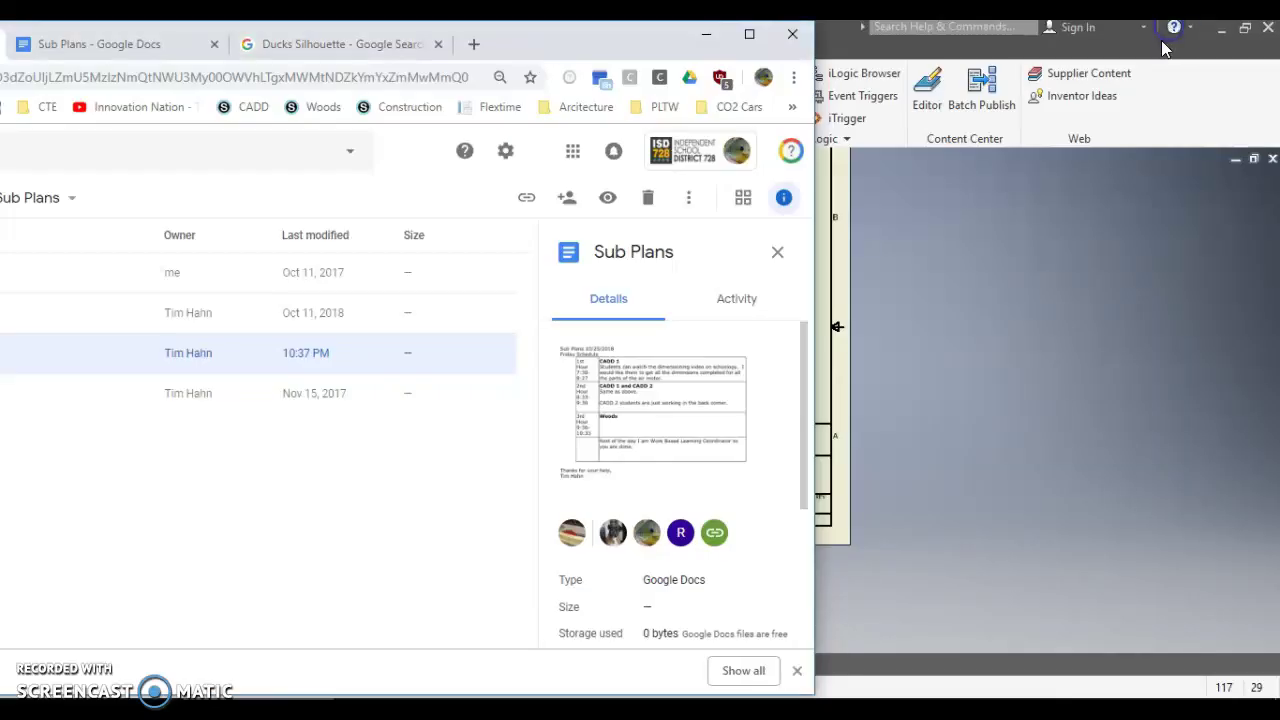
pyautogui.click(1221, 28)
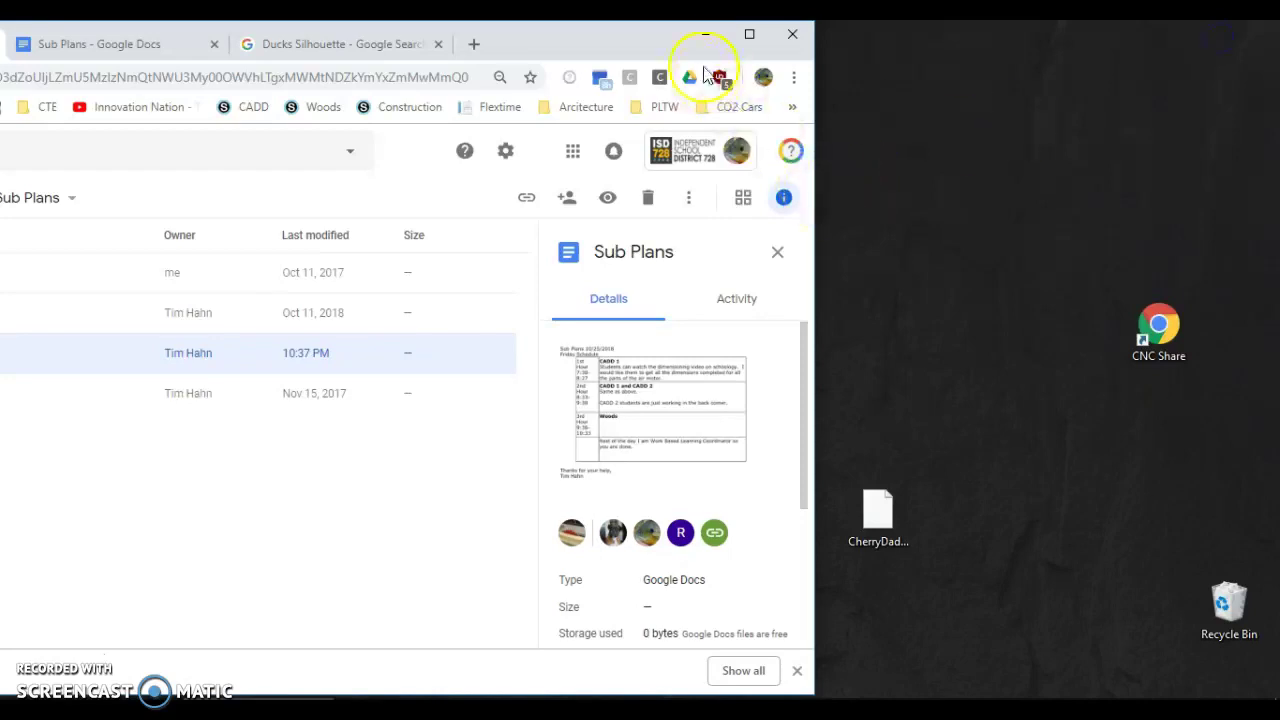
pyautogui.click(686, 55)
pyautogui.moveTo(686, 55); pyautogui.dragTo(428, 40)
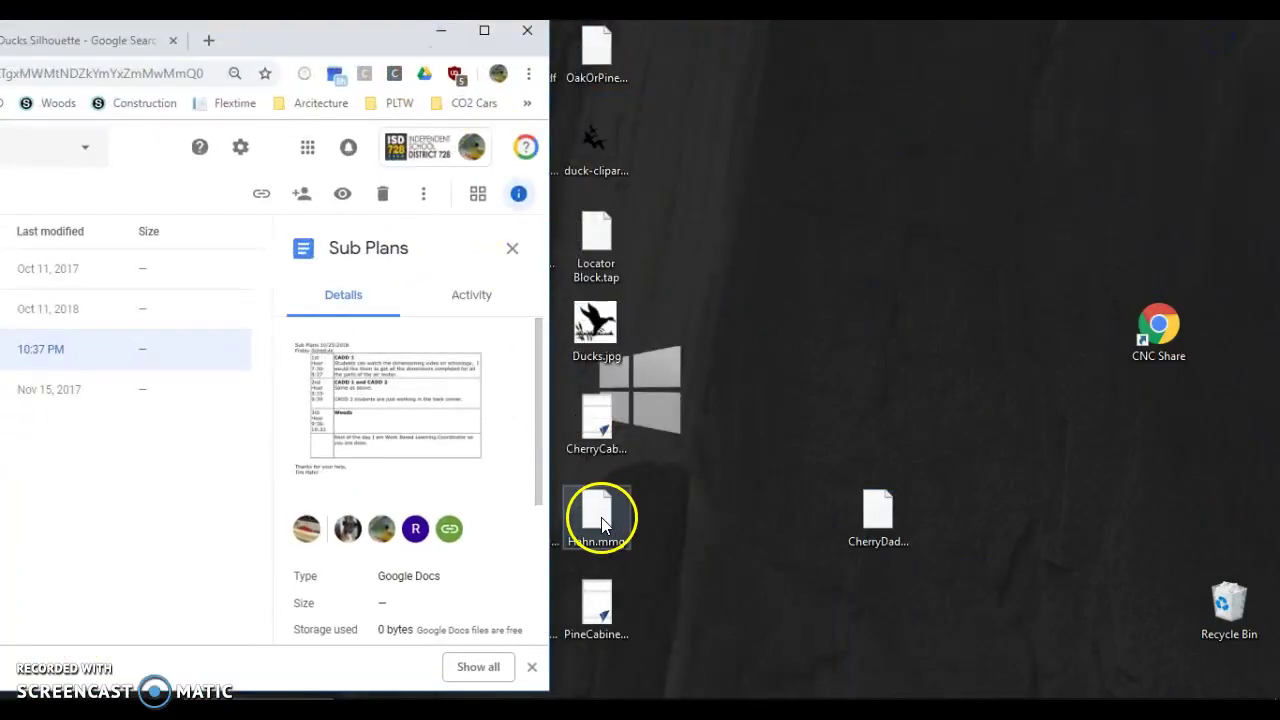
pyautogui.moveTo(600, 517); pyautogui.dragTo(131, 449)
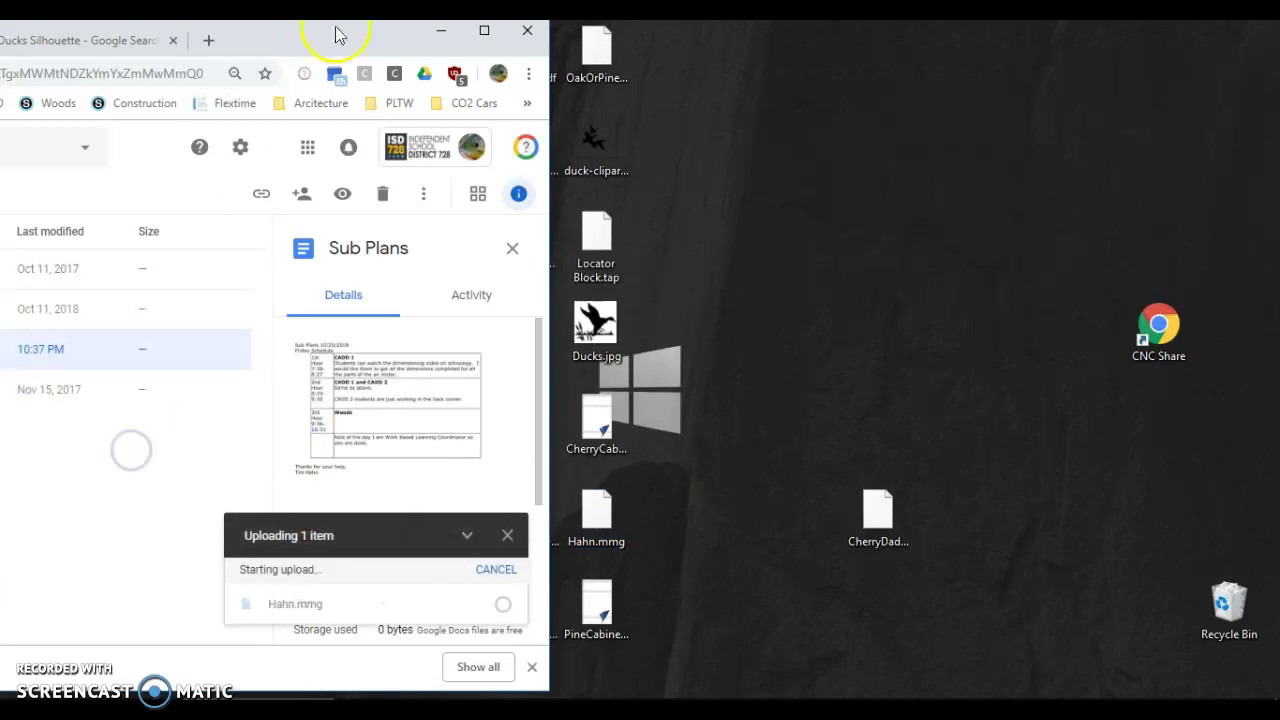
pyautogui.moveTo(334, 34); pyautogui.dragTo(1029, 54)
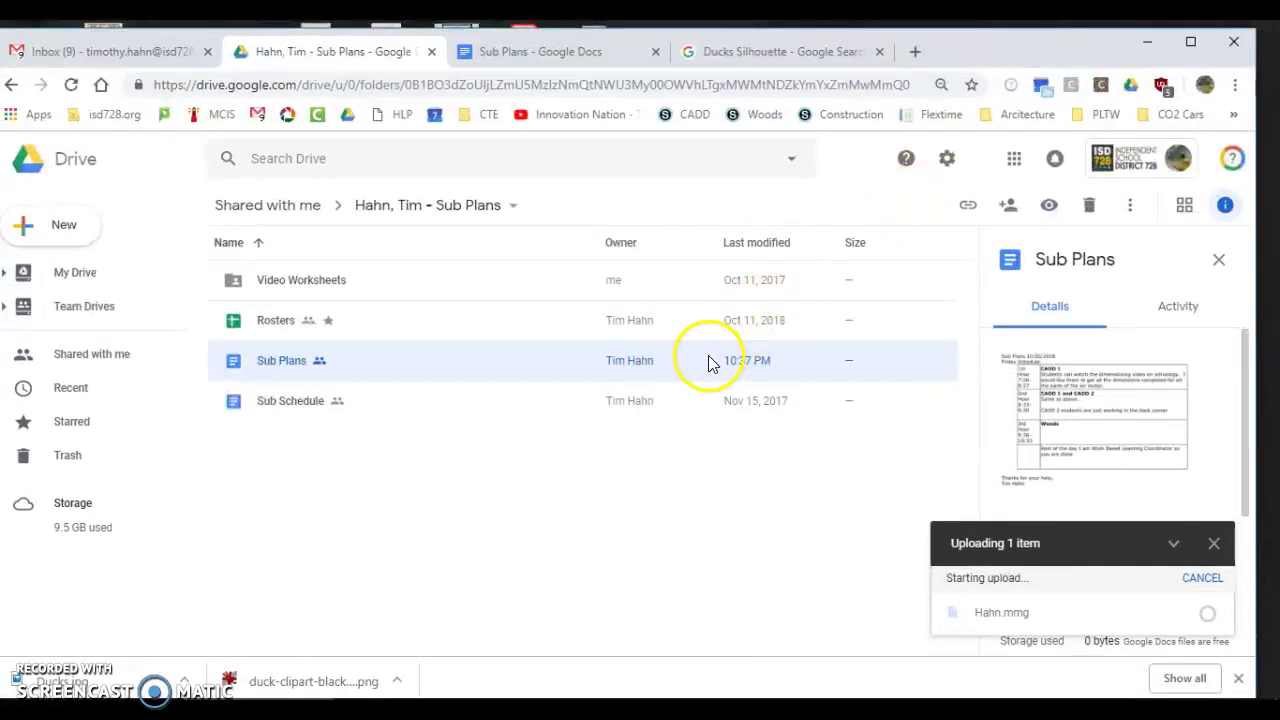